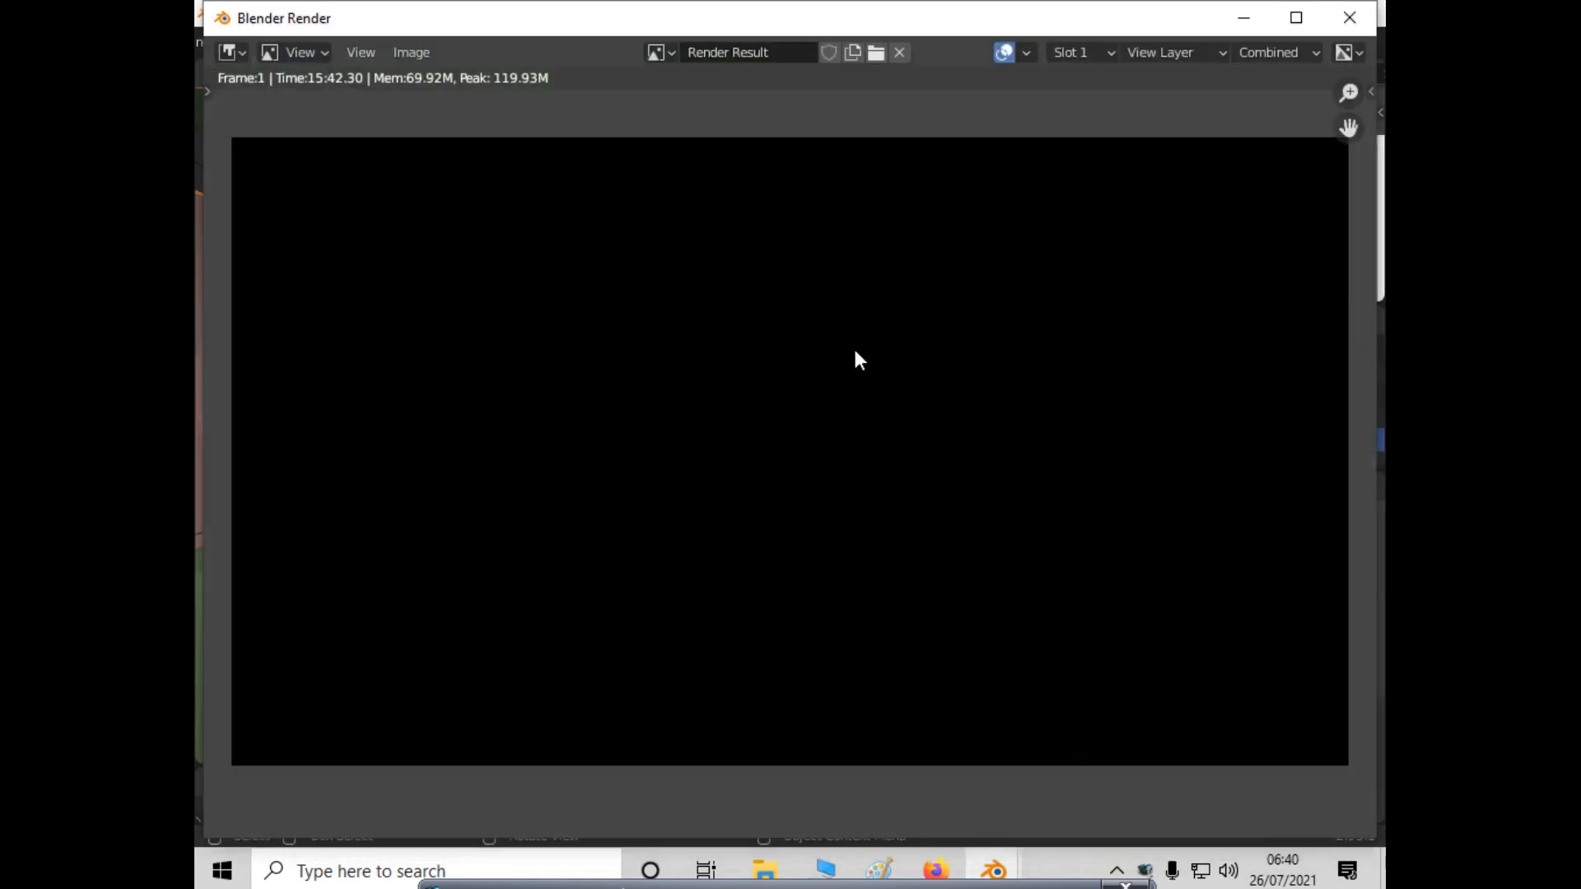
Minimize the render result window to get back to the cinematic scene.
{"action": "left_click", "coordinate": [1231, 18]}
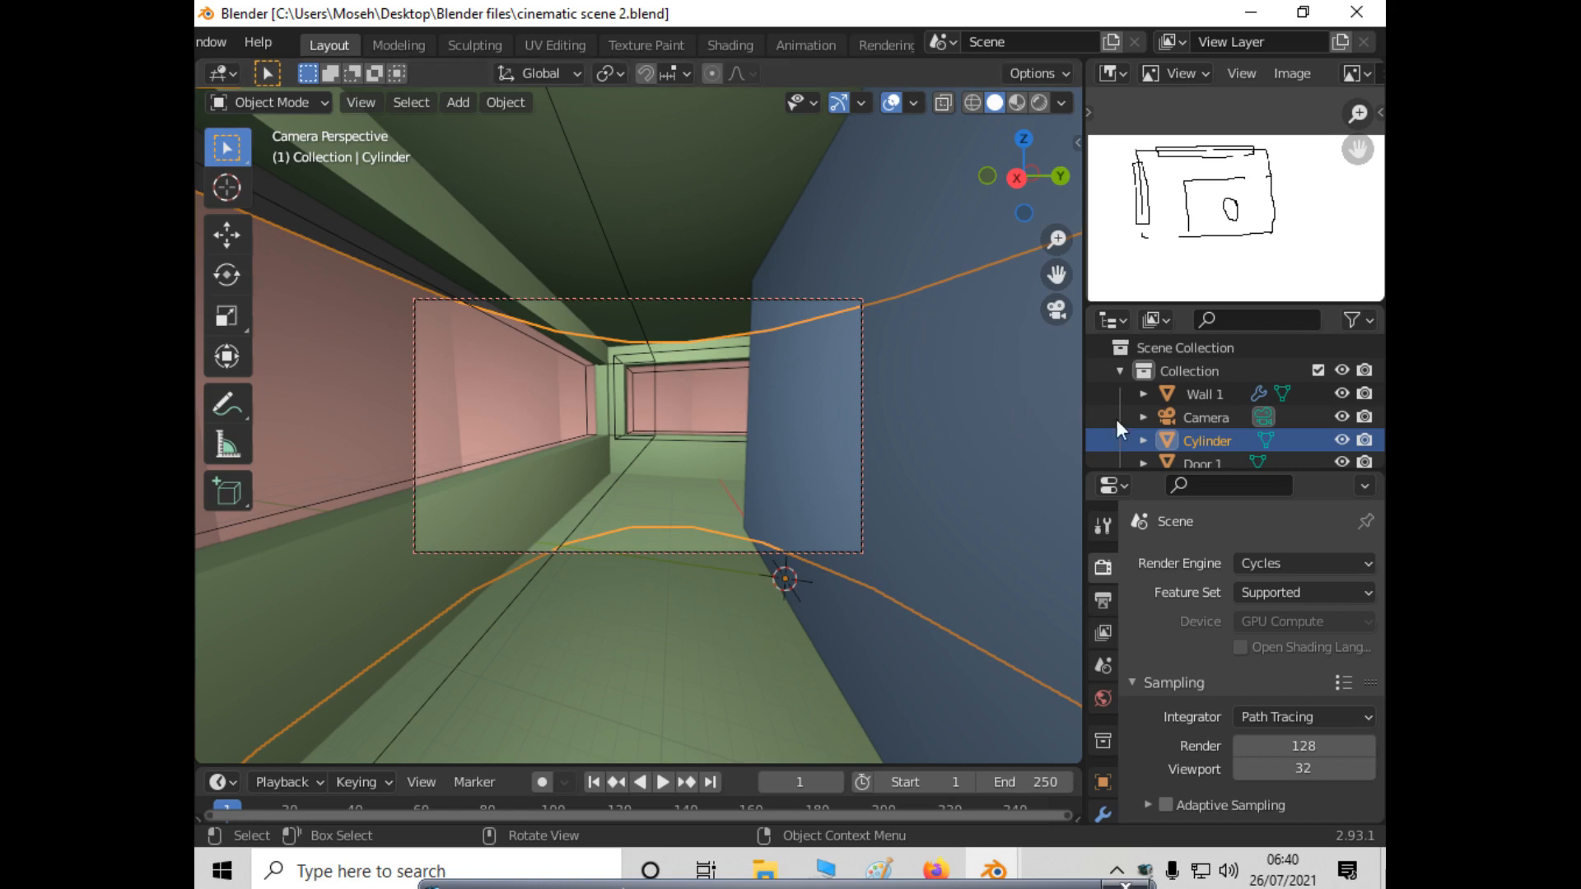
{"action": "scroll", "coordinate": [1223, 428], "scroll_direction": "down", "scroll_amount": 3}
{"action": "scroll", "coordinate": [1224, 428], "scroll_direction": "up", "scroll_amount": 2}
{"action": "scroll", "coordinate": [1222, 424], "scroll_direction": "up", "scroll_amount": 3}
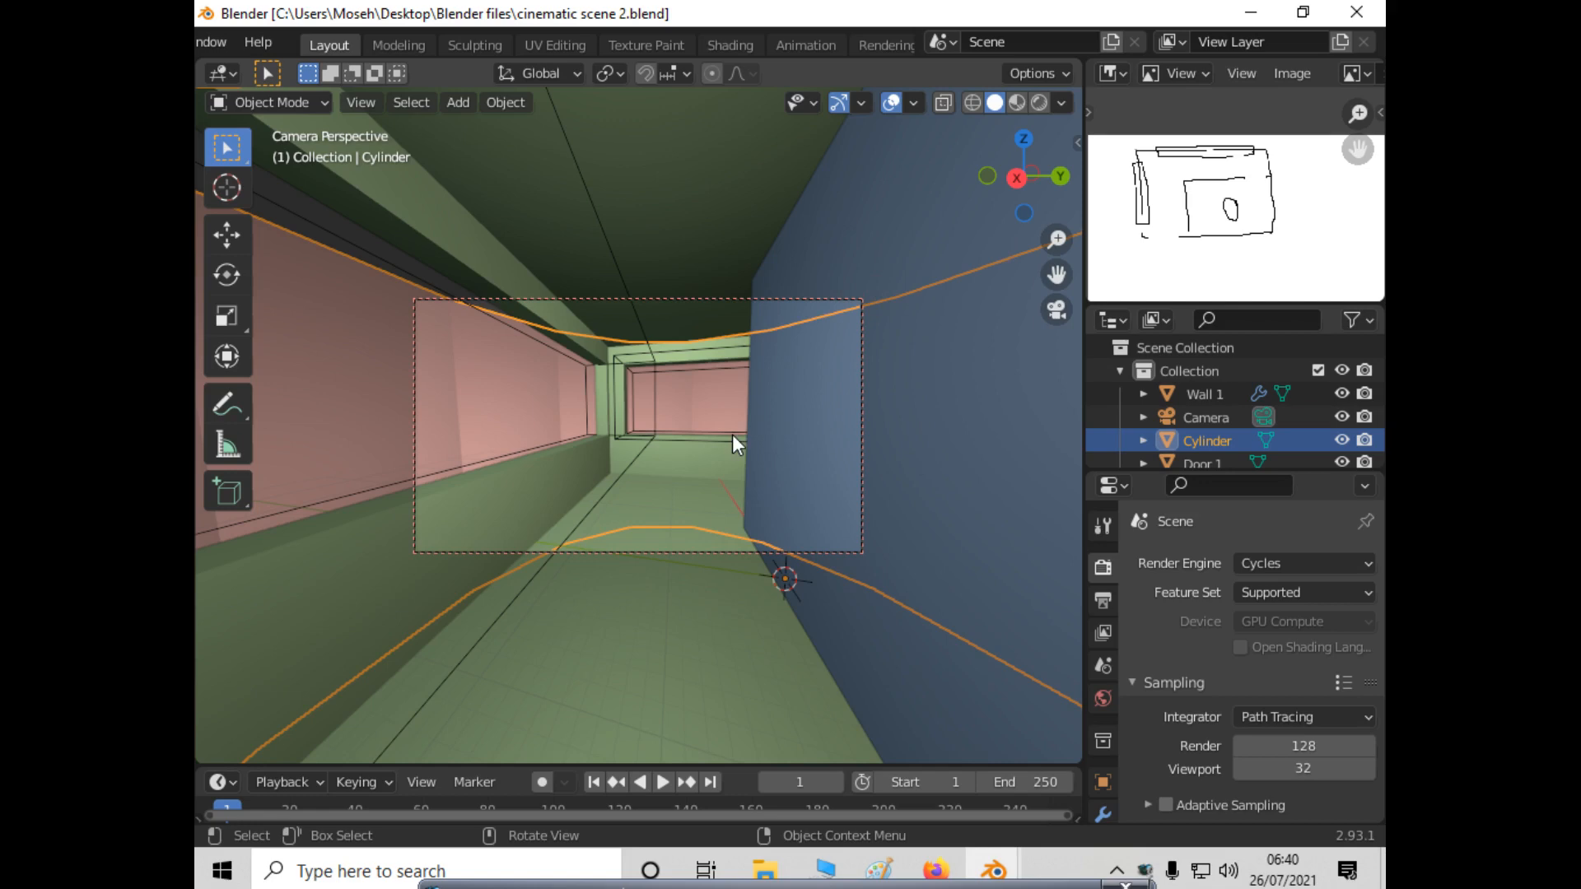
Leave the camera view and enable the Screencast Keys display.
{"action": "key", "text": "KP_0"}
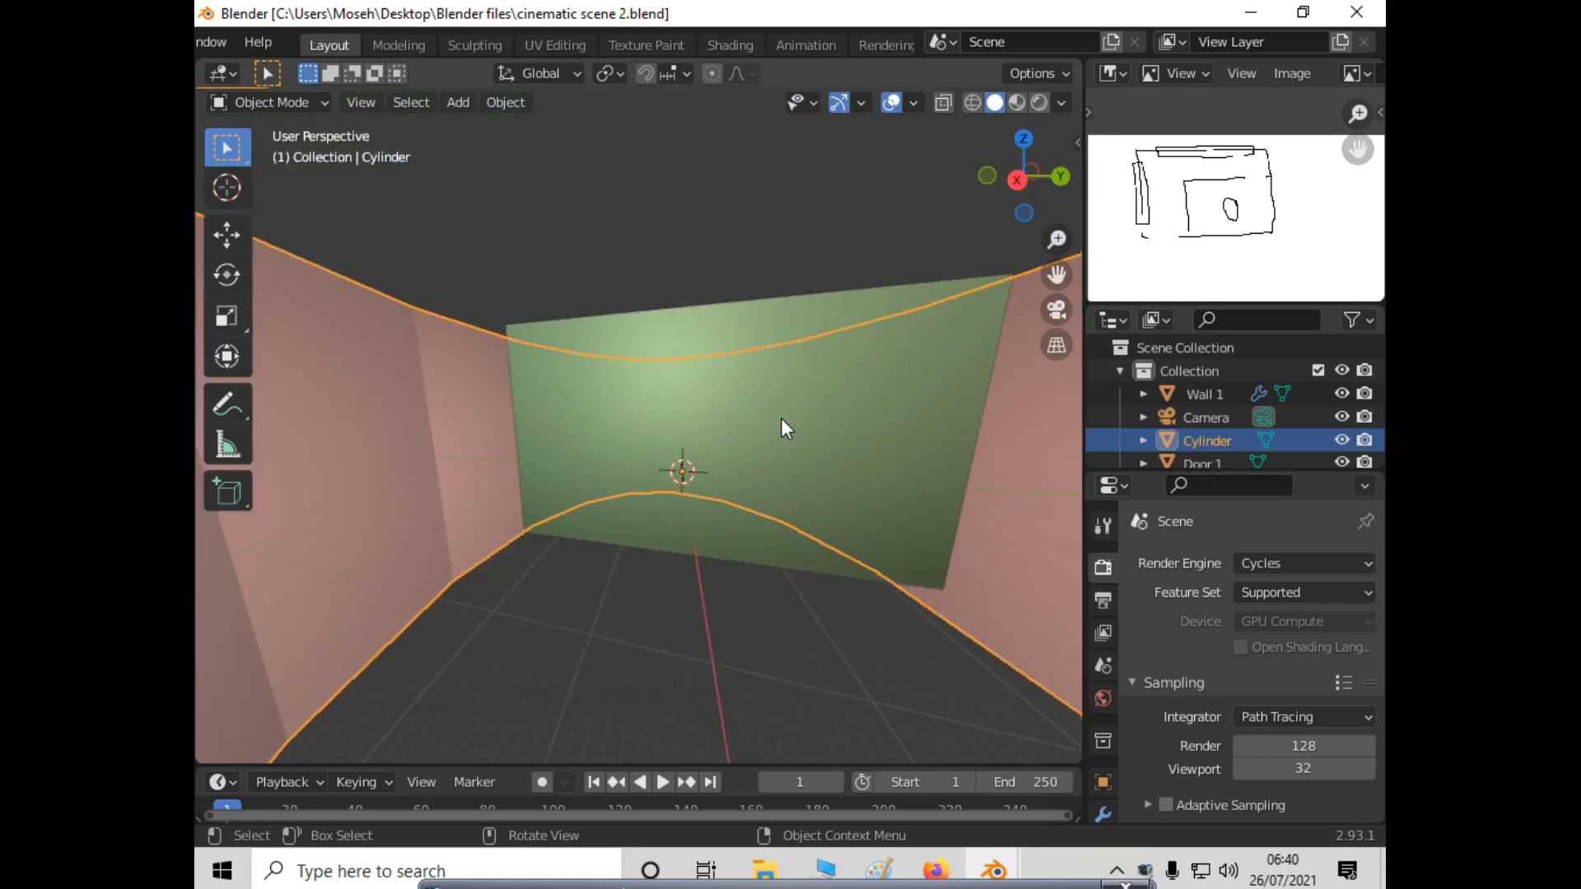
{"action": "key", "text": "n"}
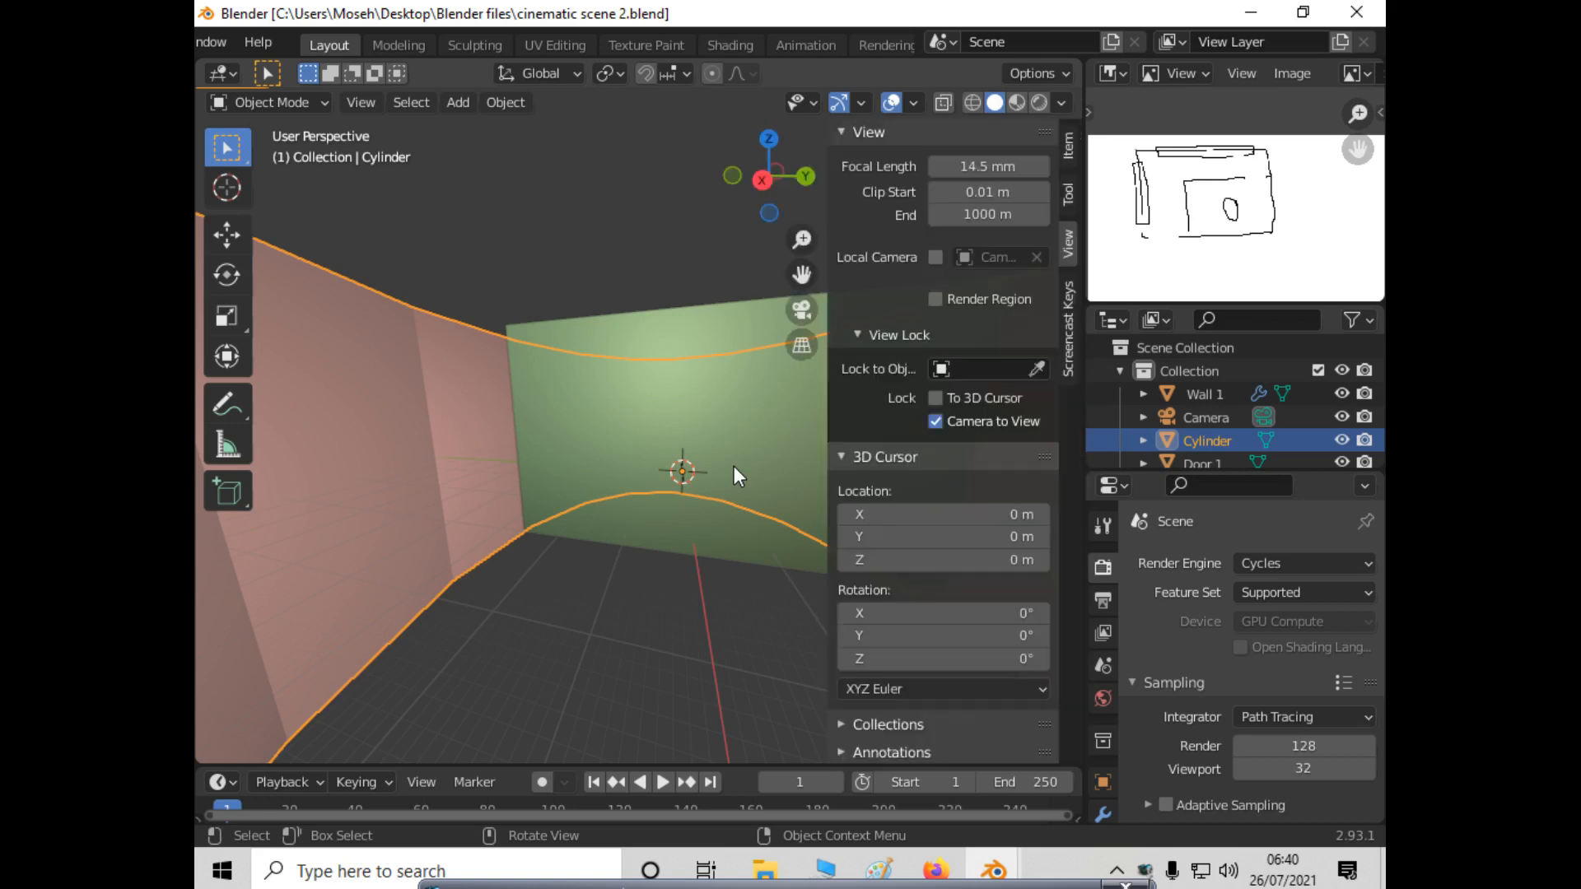
{"action": "left_click", "coordinate": [1067, 339]}
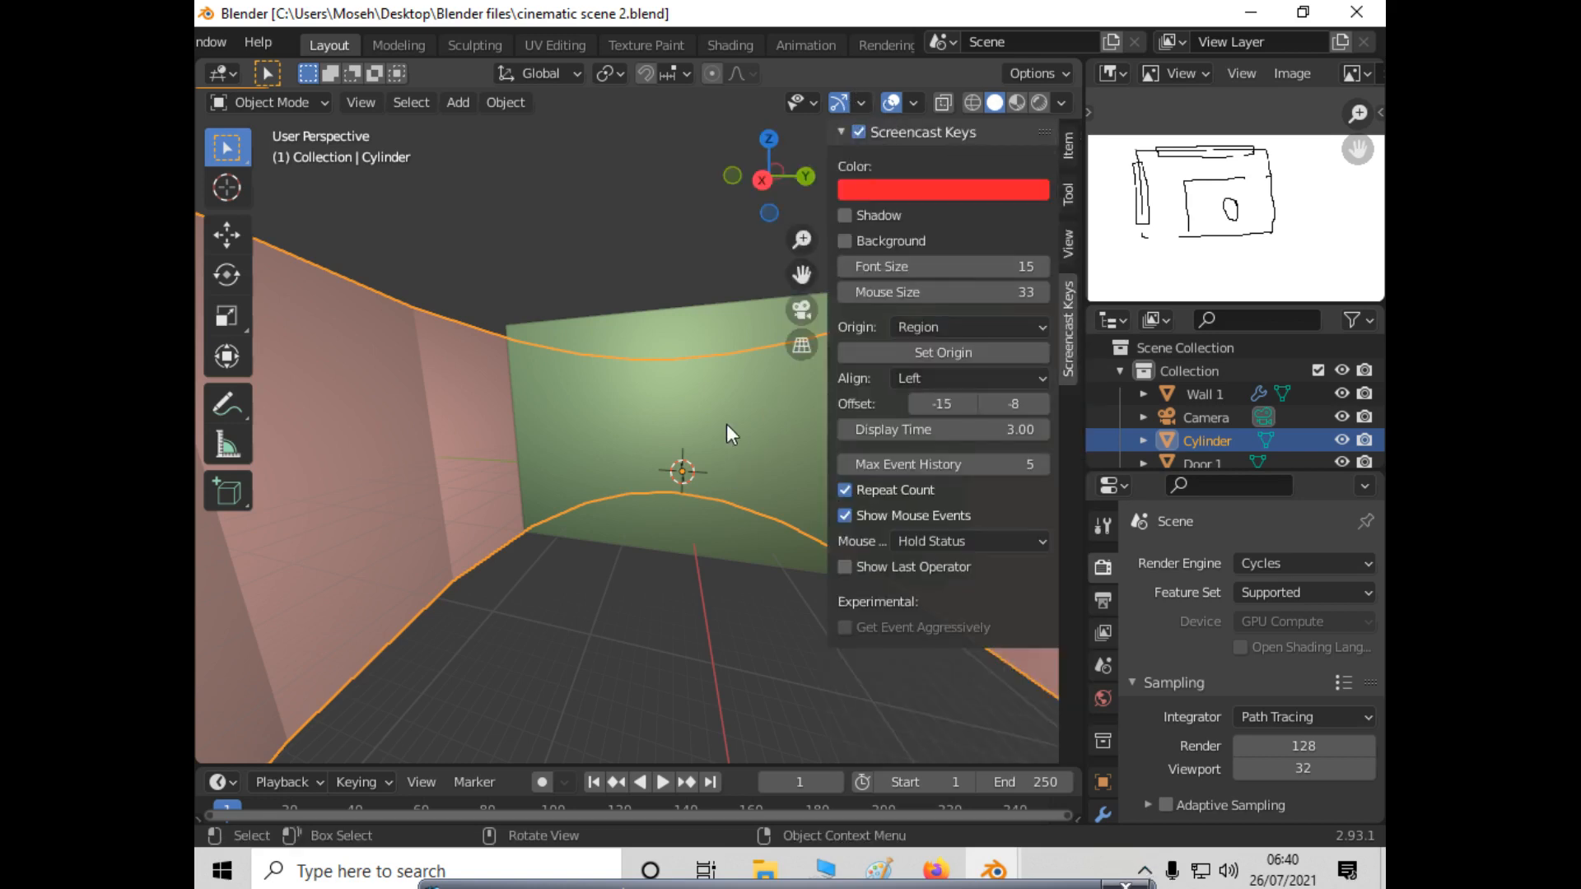
{"action": "key", "text": "n"}
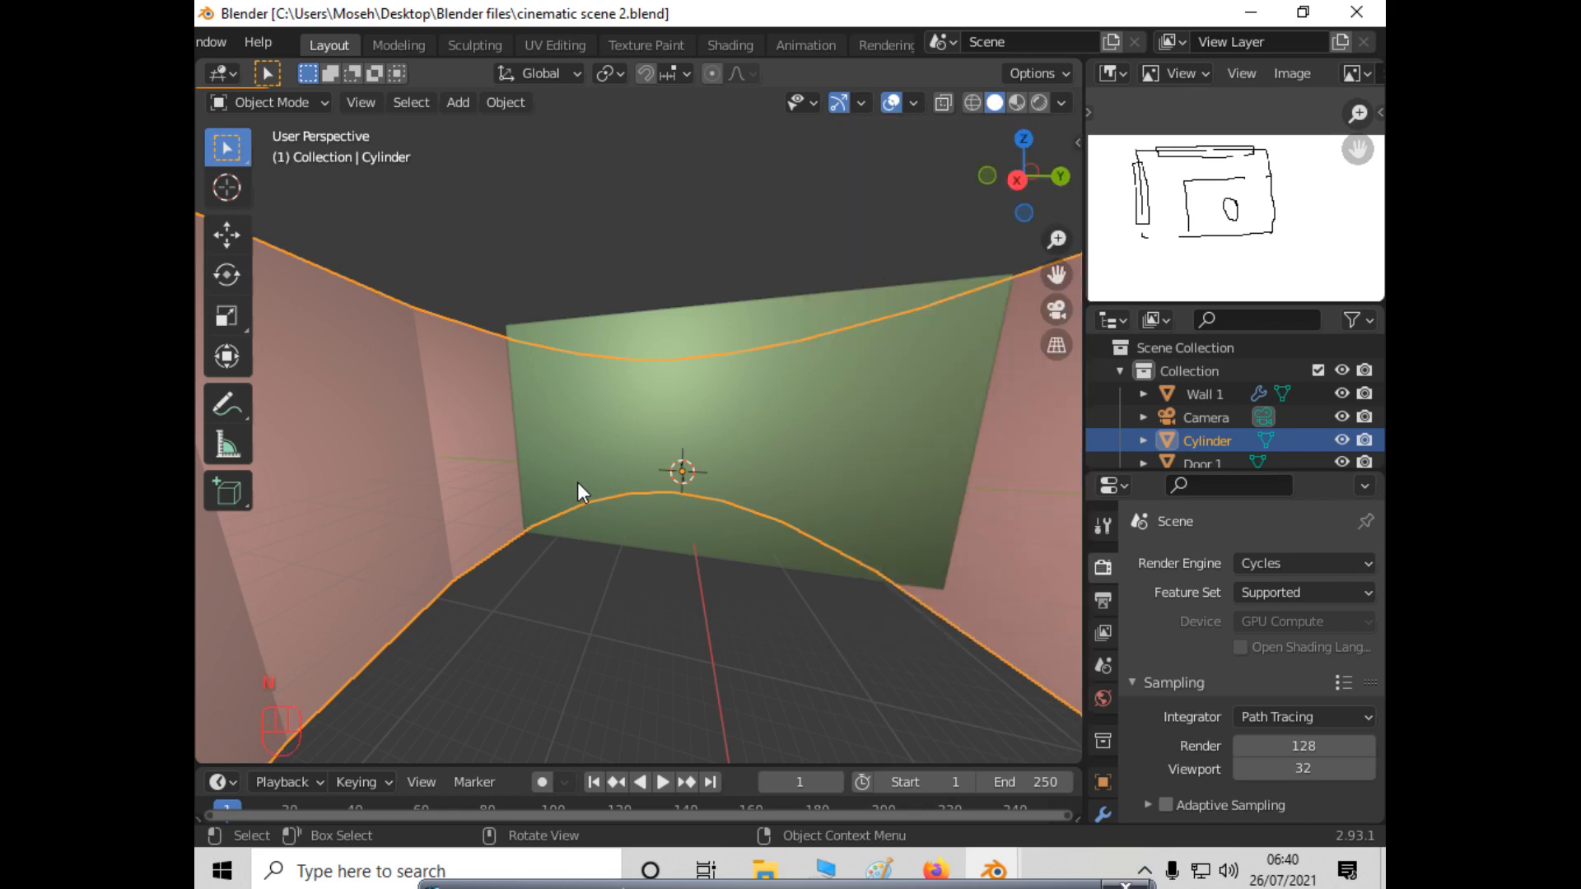
Add a point light to the scene at the 3D cursor.
{"action": "middle_click_drag", "start_coordinate": [896, 674], "coordinate": [858, 718]}
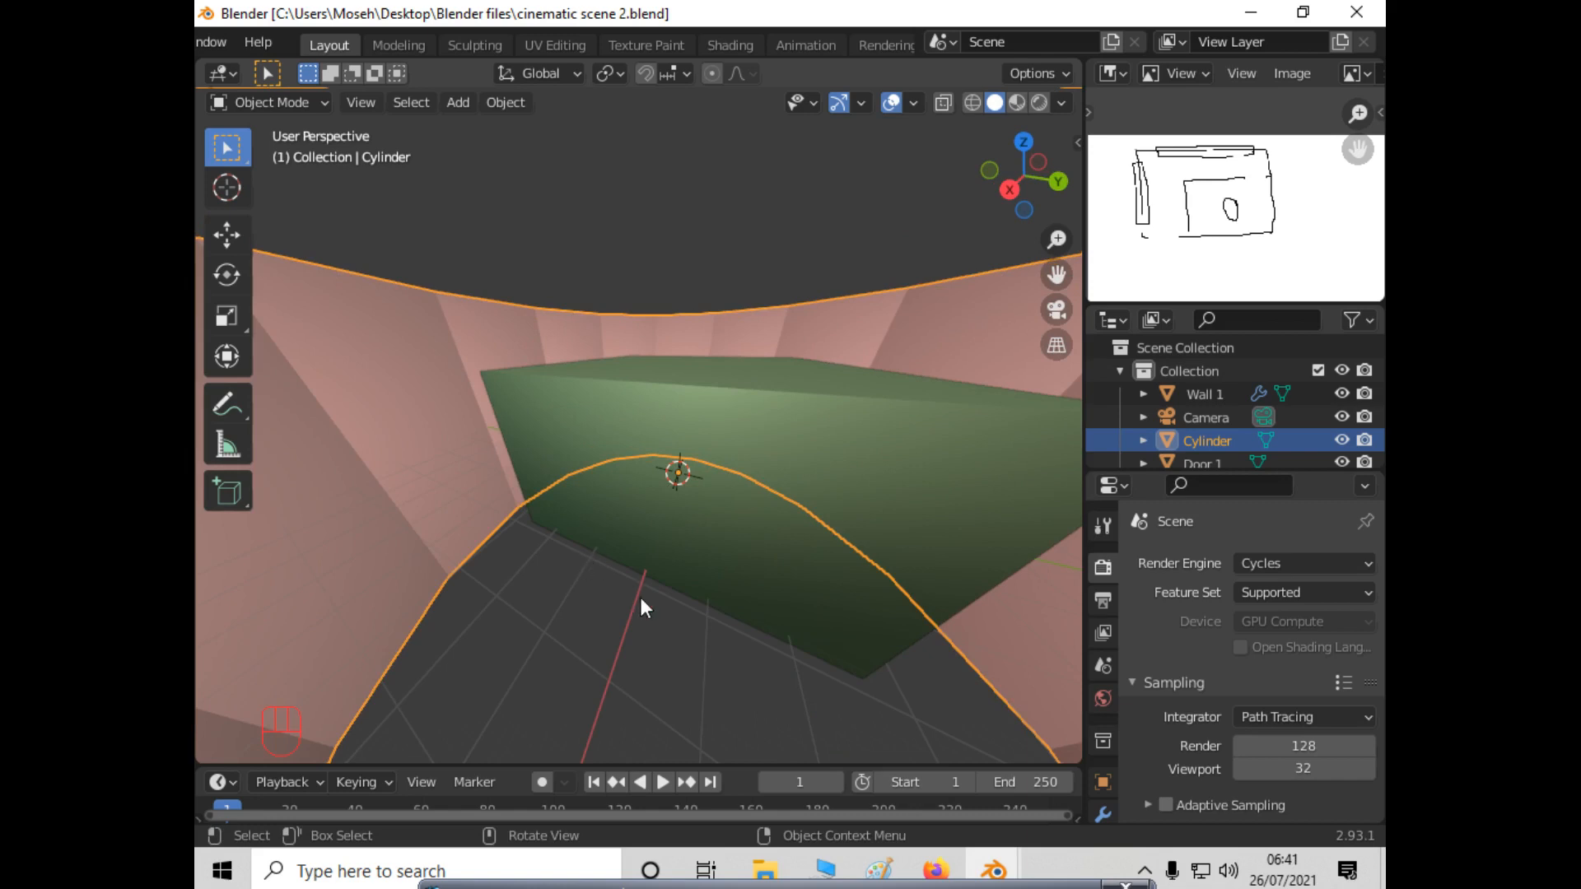
{"action": "middle_click_drag", "start_coordinate": [645, 597], "coordinate": [656, 563]}
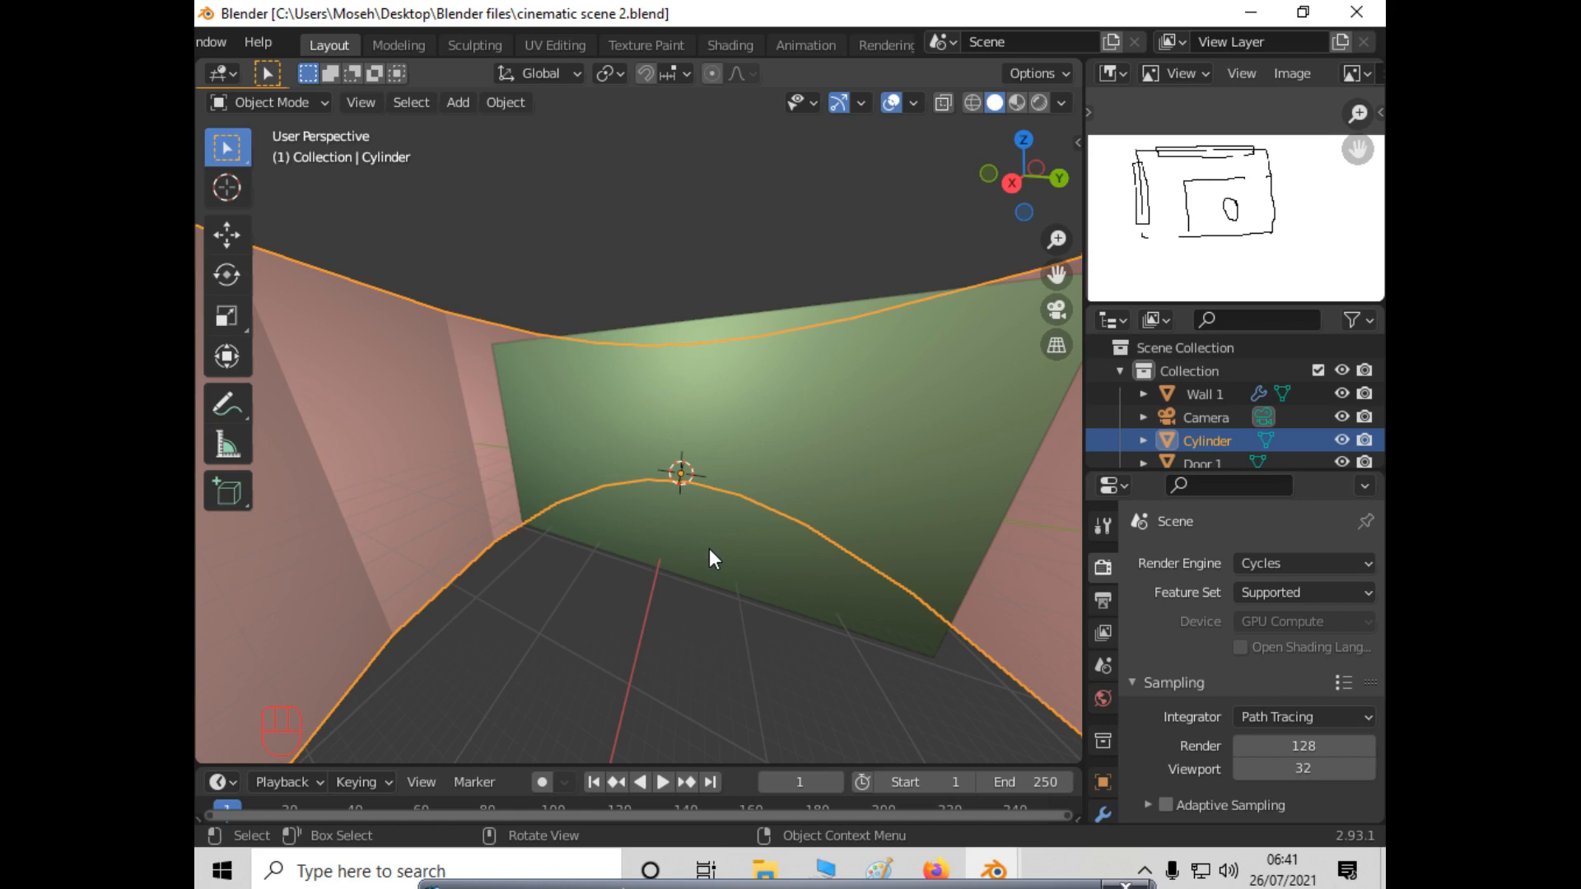
{"action": "key", "text": "shift+a"}
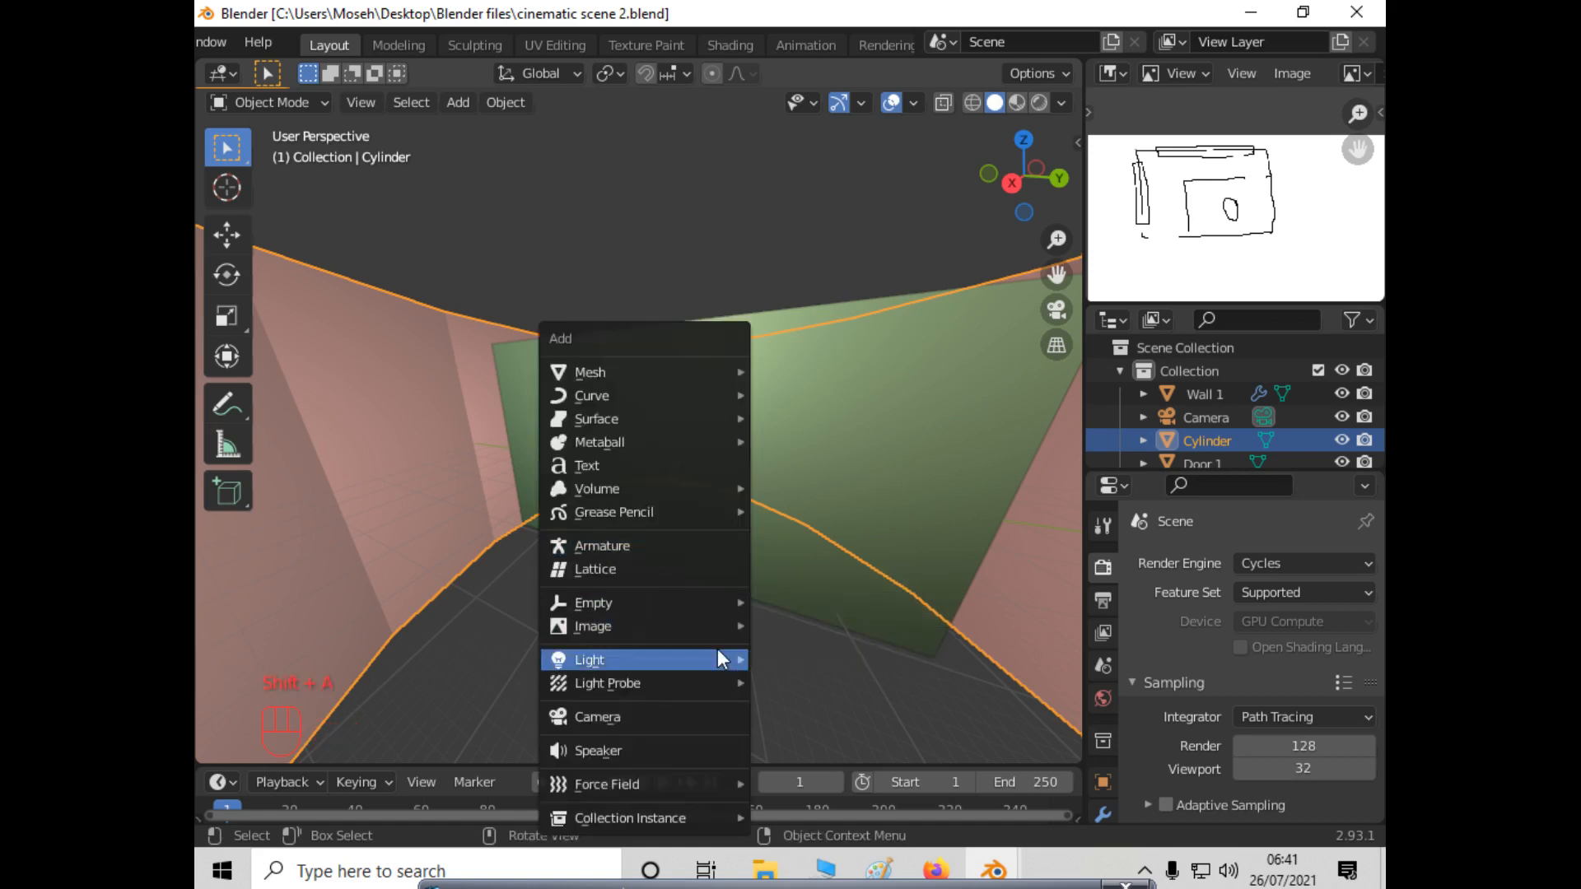
{"action": "mouse_move", "coordinate": [718, 651]}
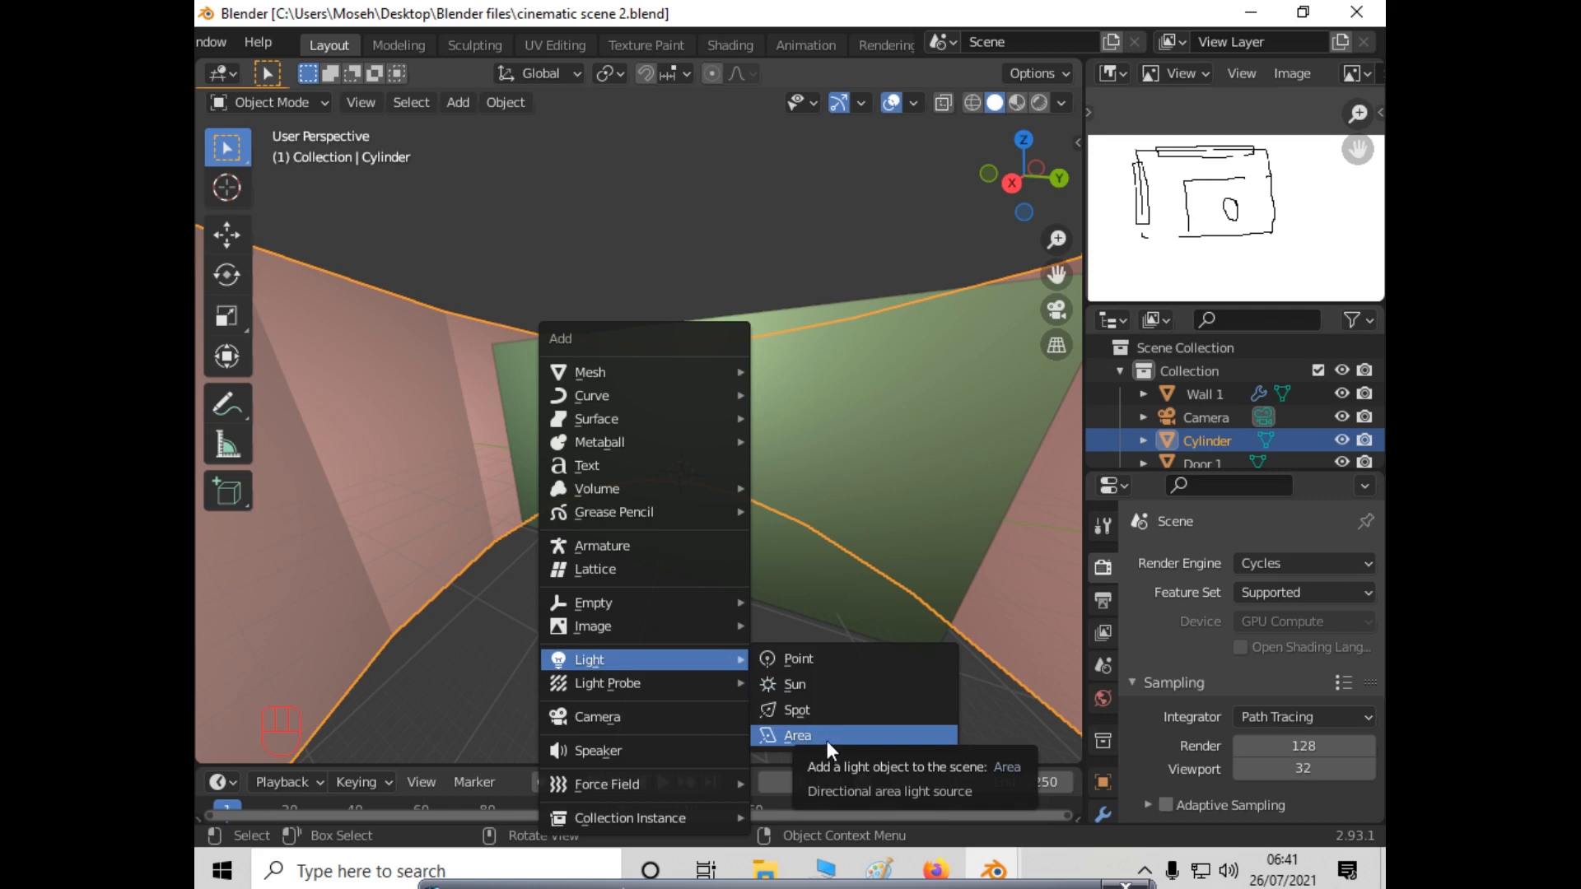
{"action": "left_click", "coordinate": [833, 673]}
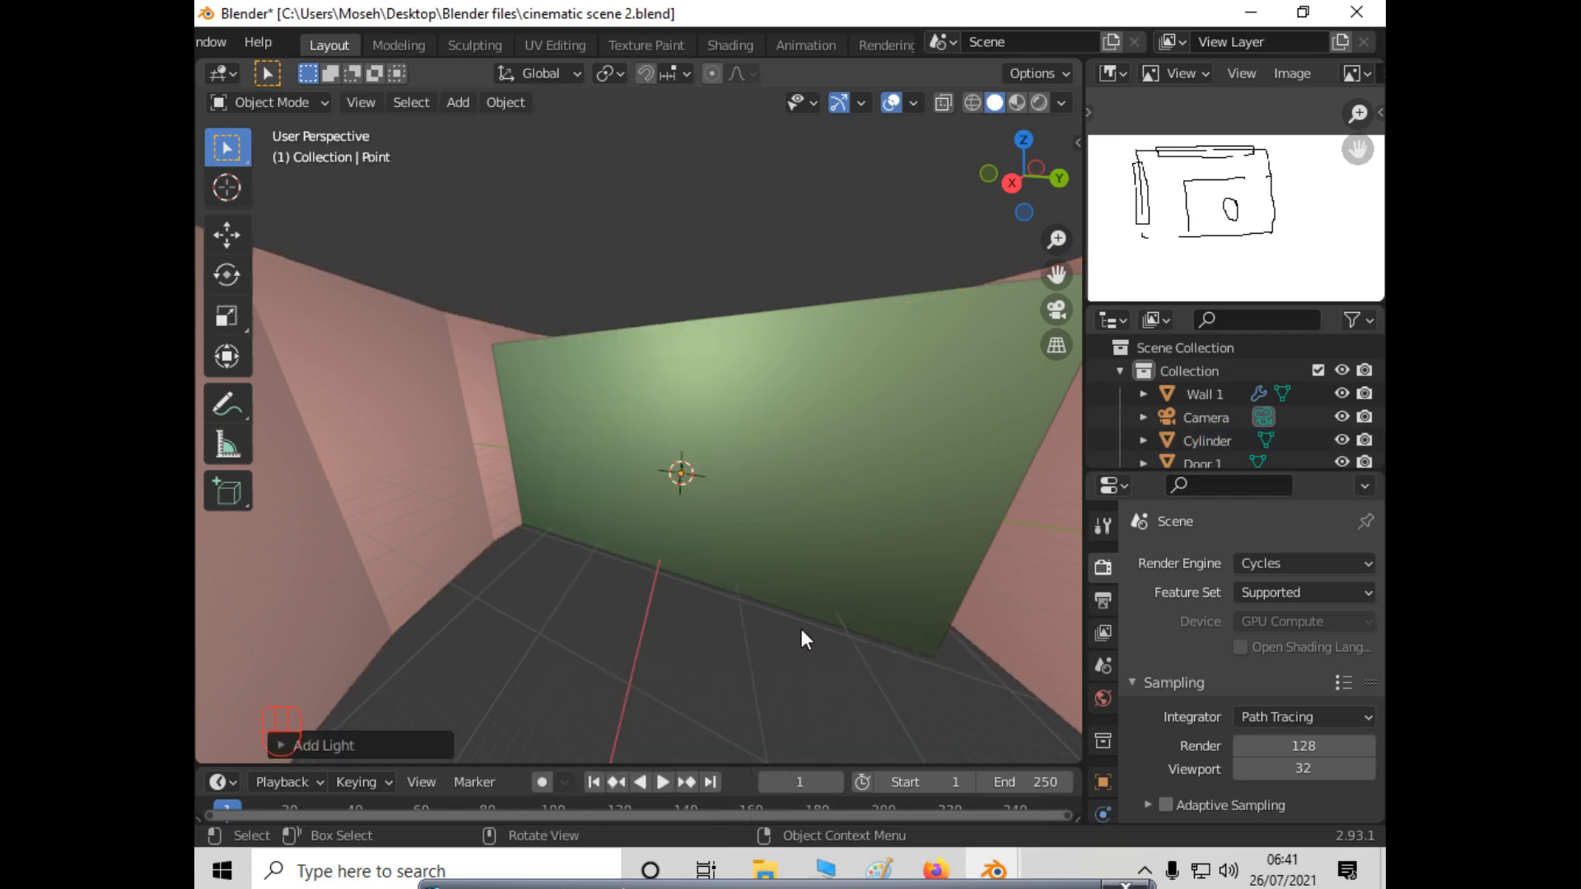
Check the lighting in rendered shading, then inspect the scene in material preview and through the camera.
{"action": "middle_click_drag", "start_coordinate": [804, 659], "coordinate": [814, 694]}
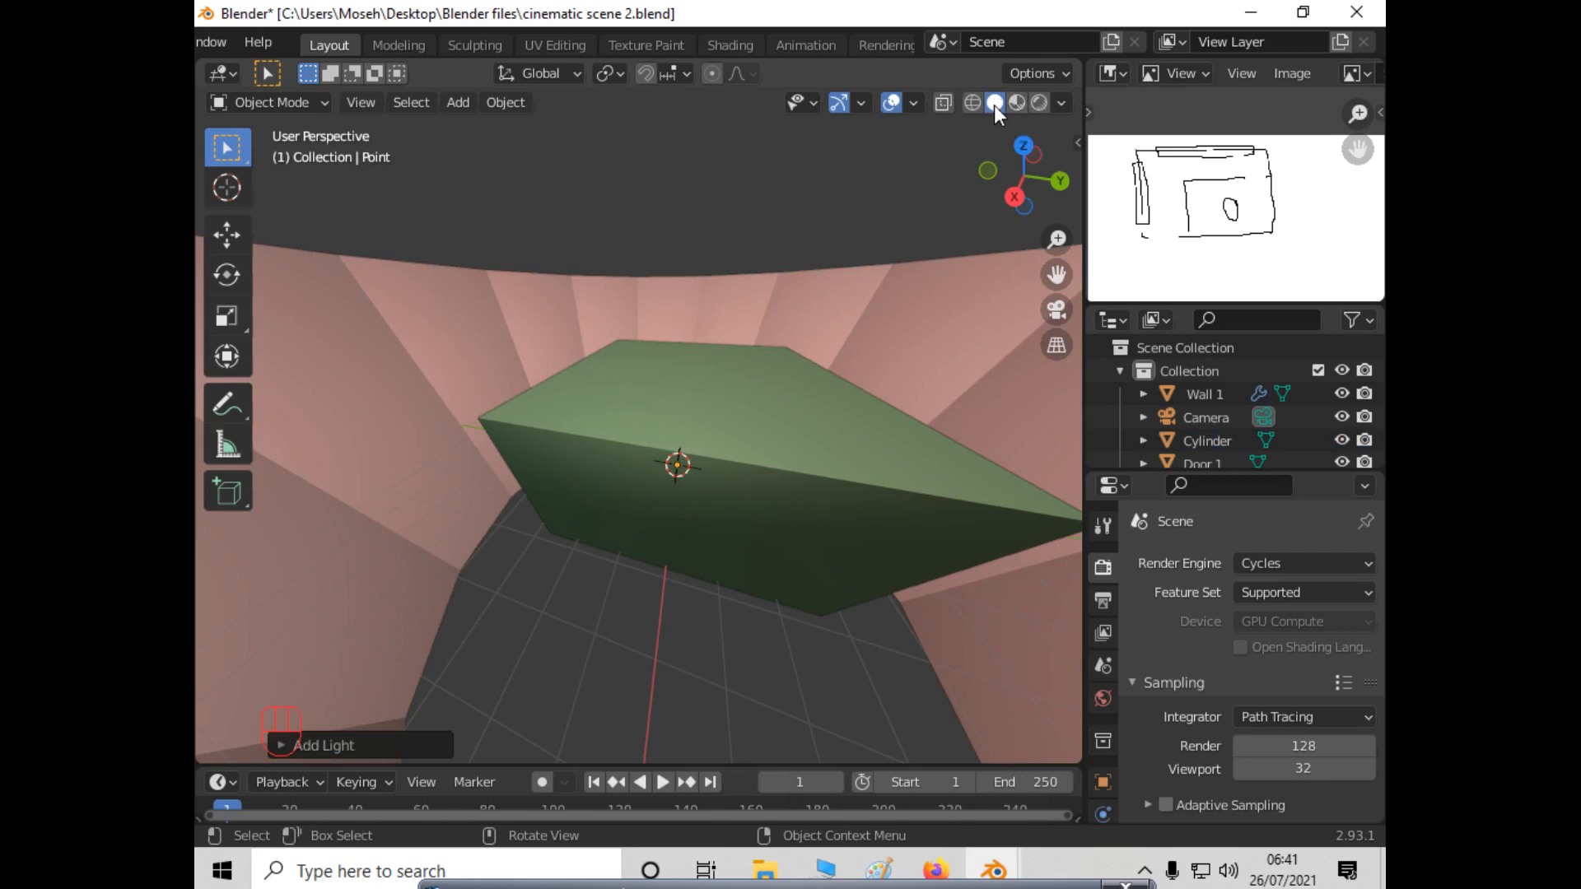
{"action": "left_click", "coordinate": [1042, 102]}
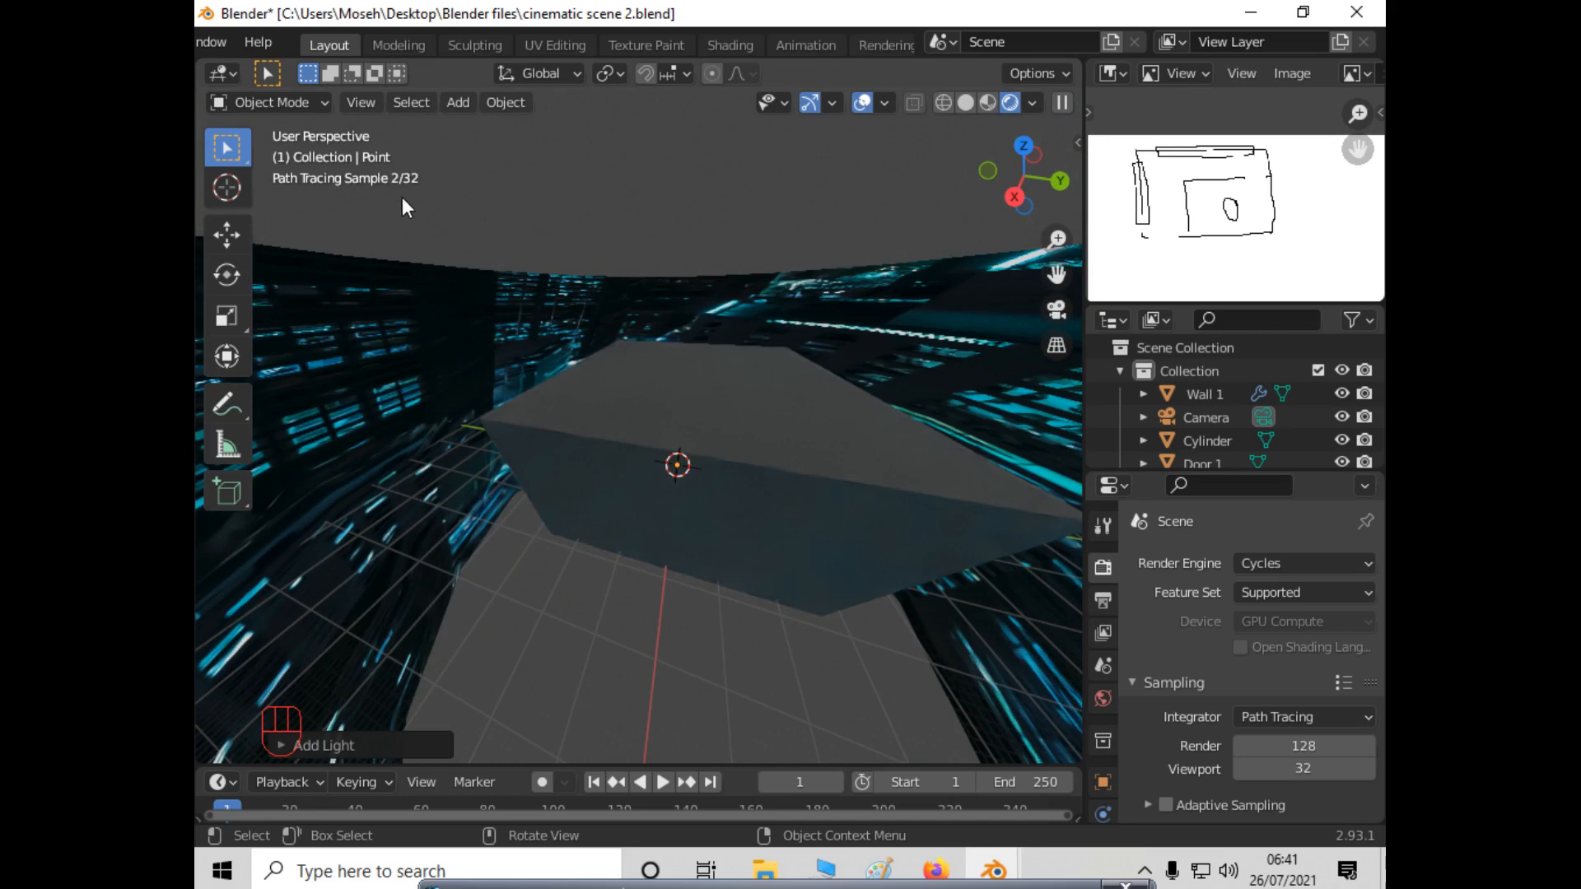
{"action": "left_click", "coordinate": [986, 105]}
{"action": "middle_click_drag", "start_coordinate": [583, 679], "coordinate": [630, 592]}
{"action": "middle_click_drag", "start_coordinate": [734, 622], "coordinate": [669, 663]}
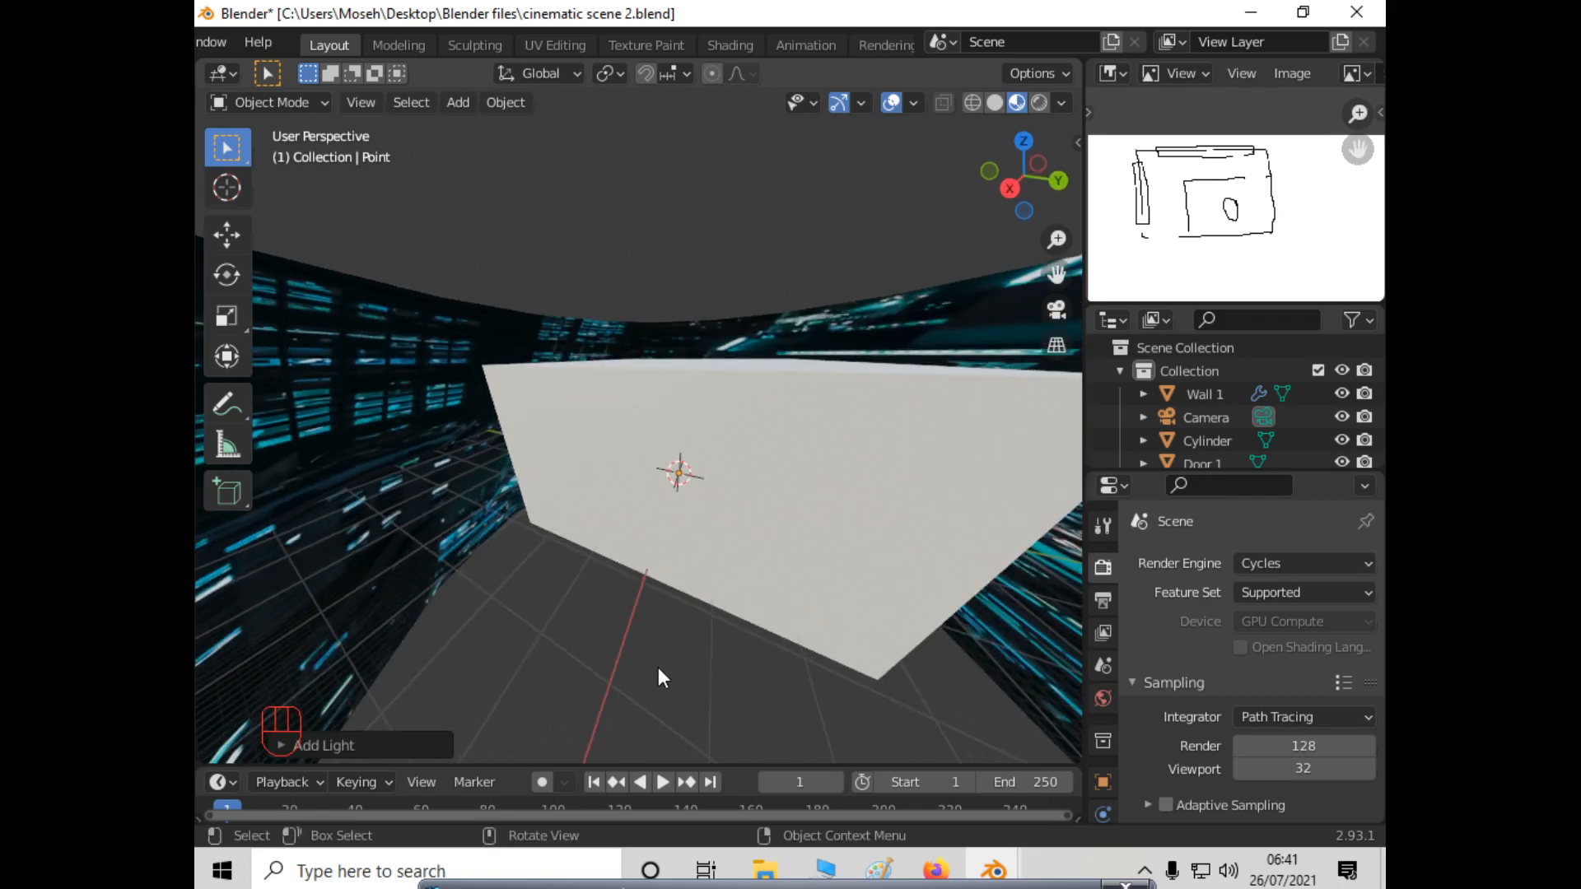
{"action": "key", "text": "KP_0"}
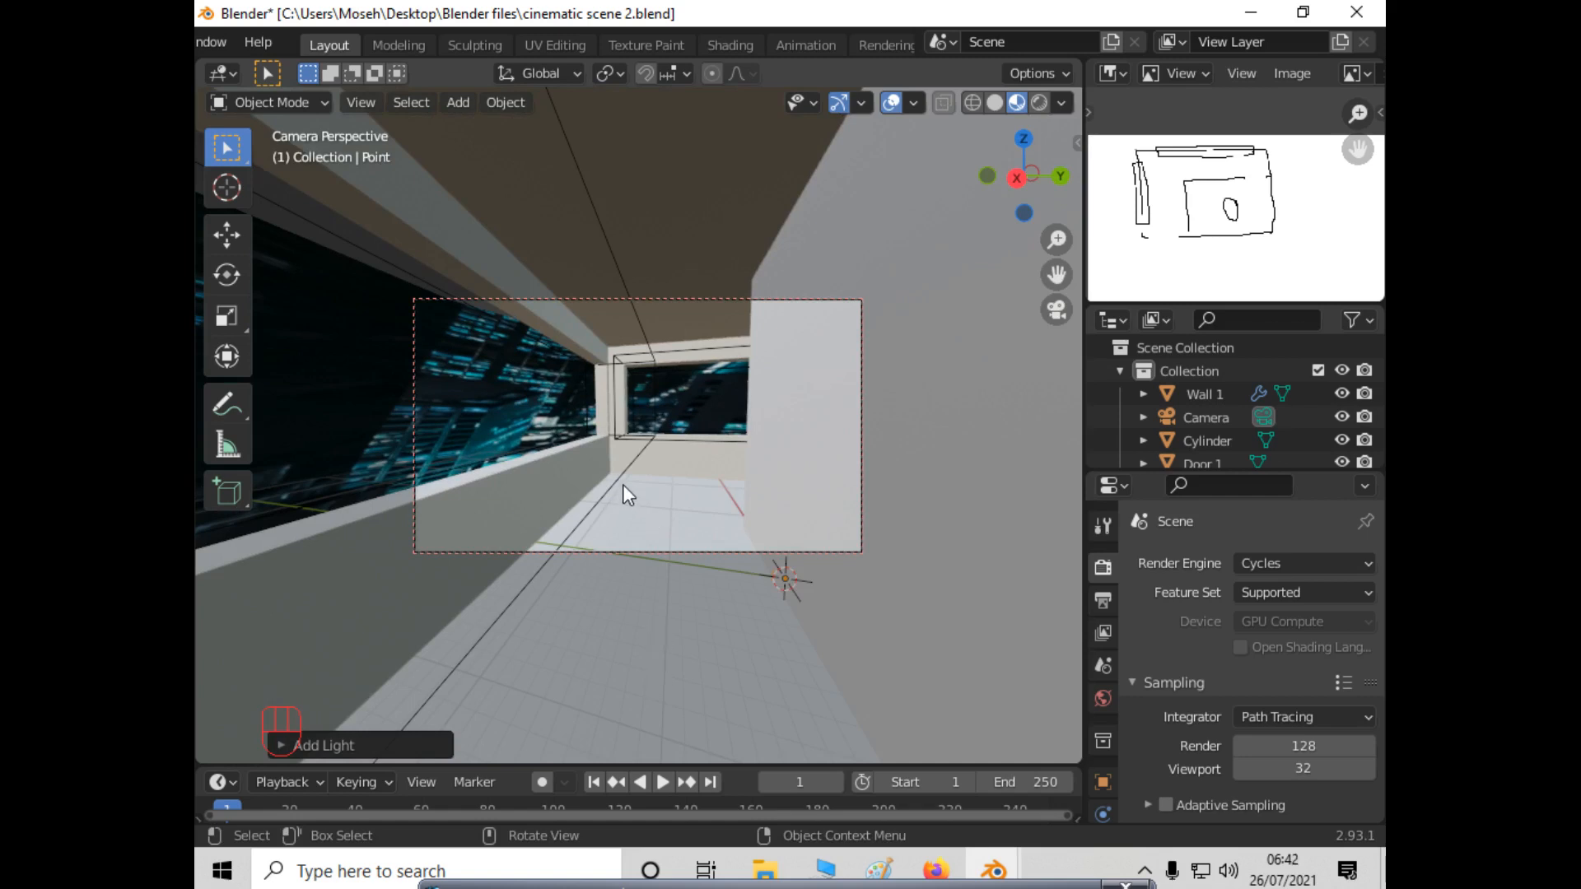
Rename the Cylinder object as Environment.
{"action": "left_click", "coordinate": [1206, 446]}
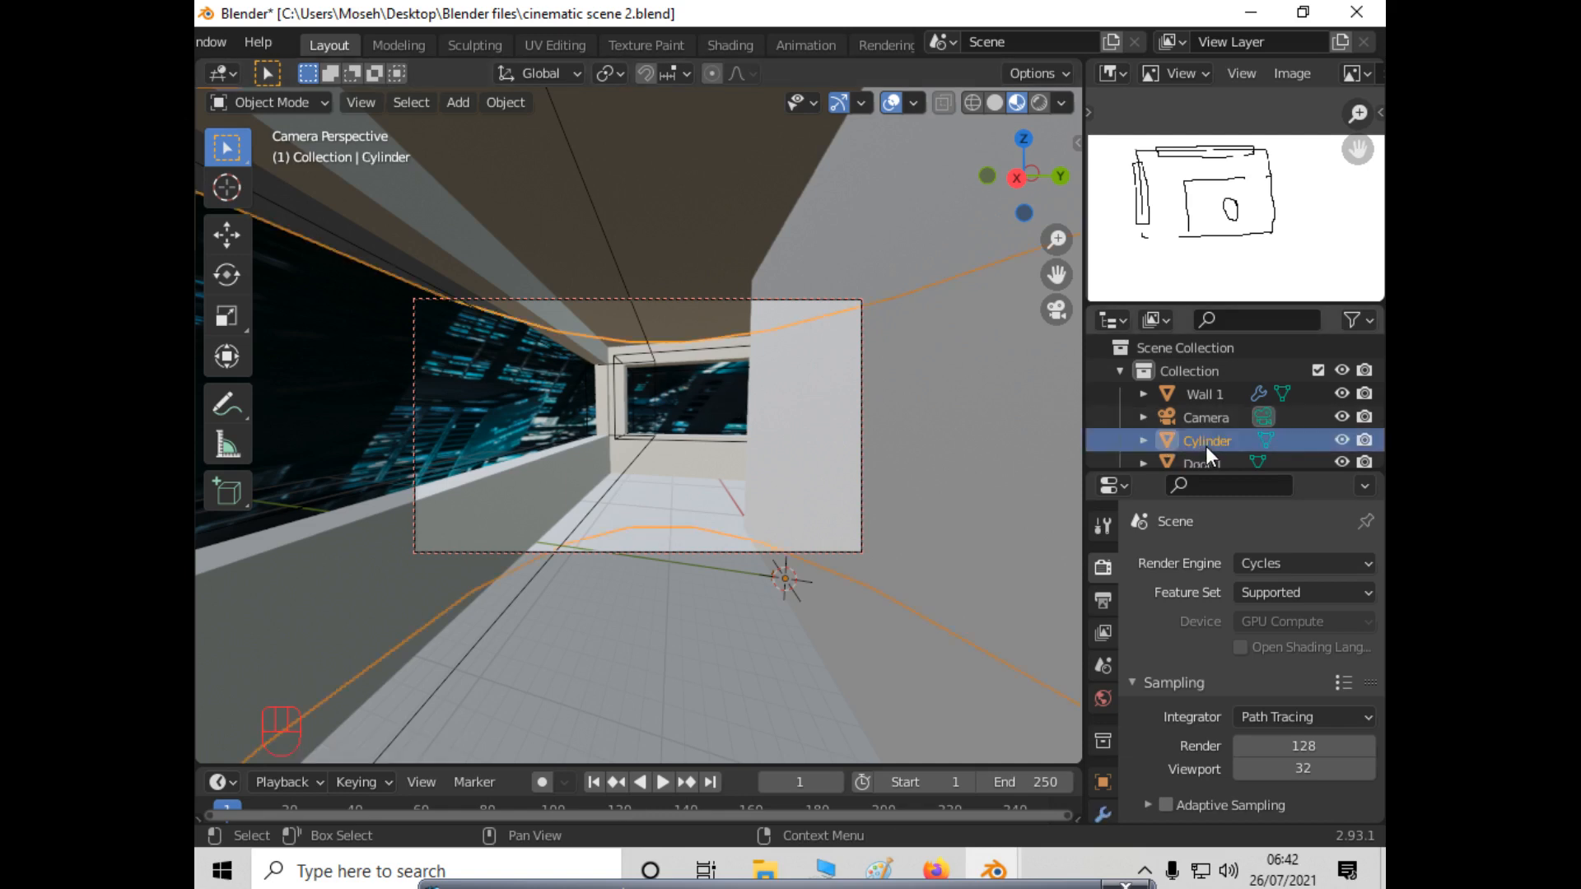
{"action": "double_click", "coordinate": [1208, 441]}
{"action": "scroll", "coordinate": [1209, 439], "scroll_direction": "down", "scroll_amount": 1}
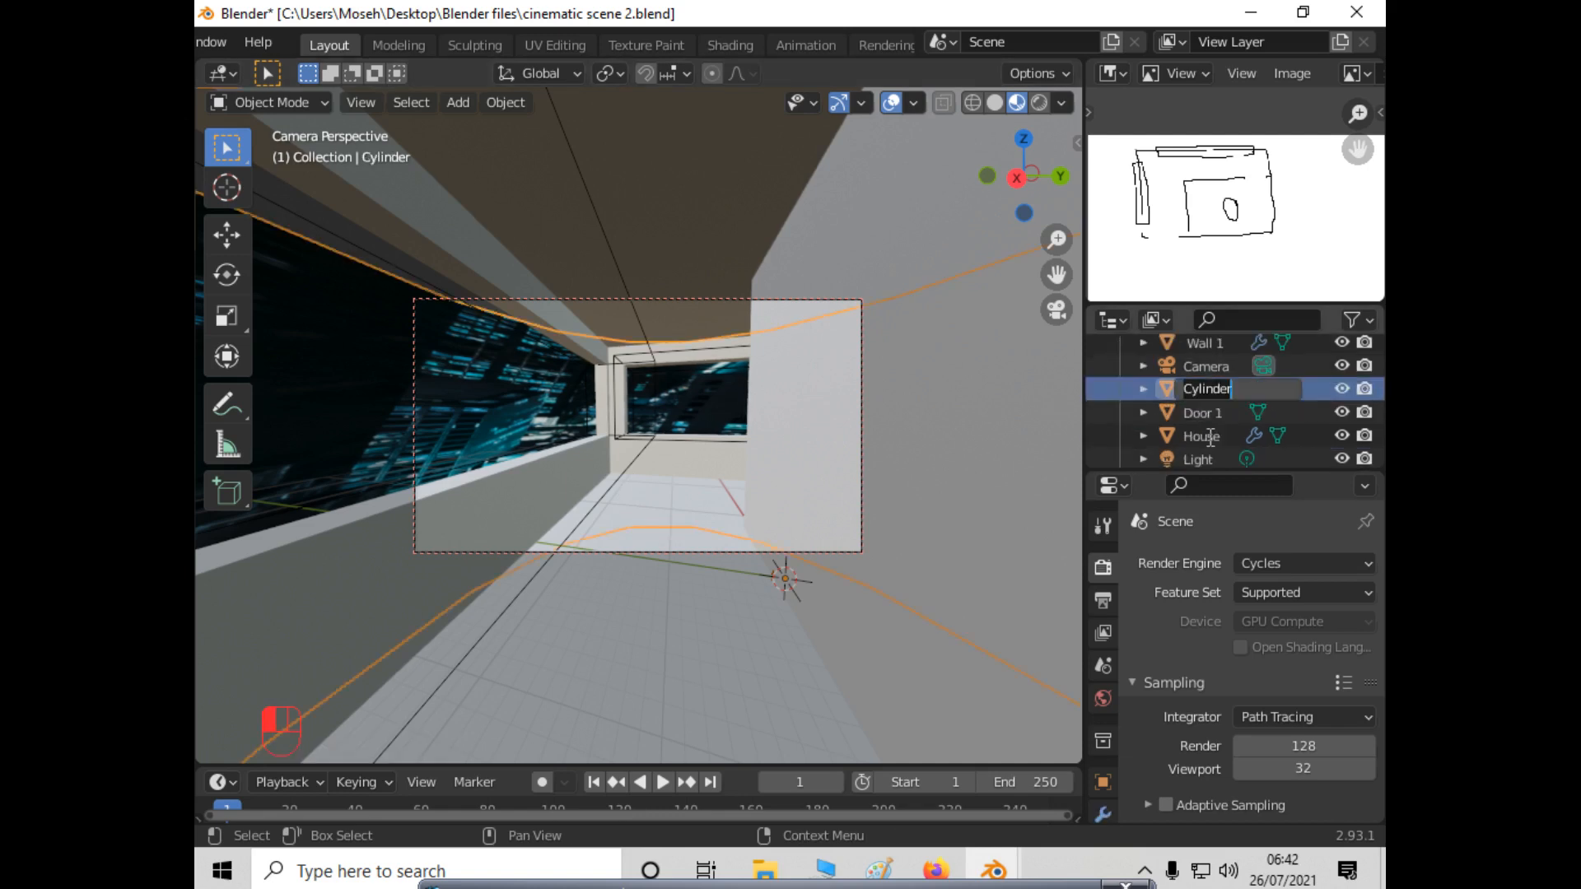
{"action": "key", "text": "BackSpace"}
{"action": "type", "text": "Environment"}
{"action": "key", "text": "Return"}
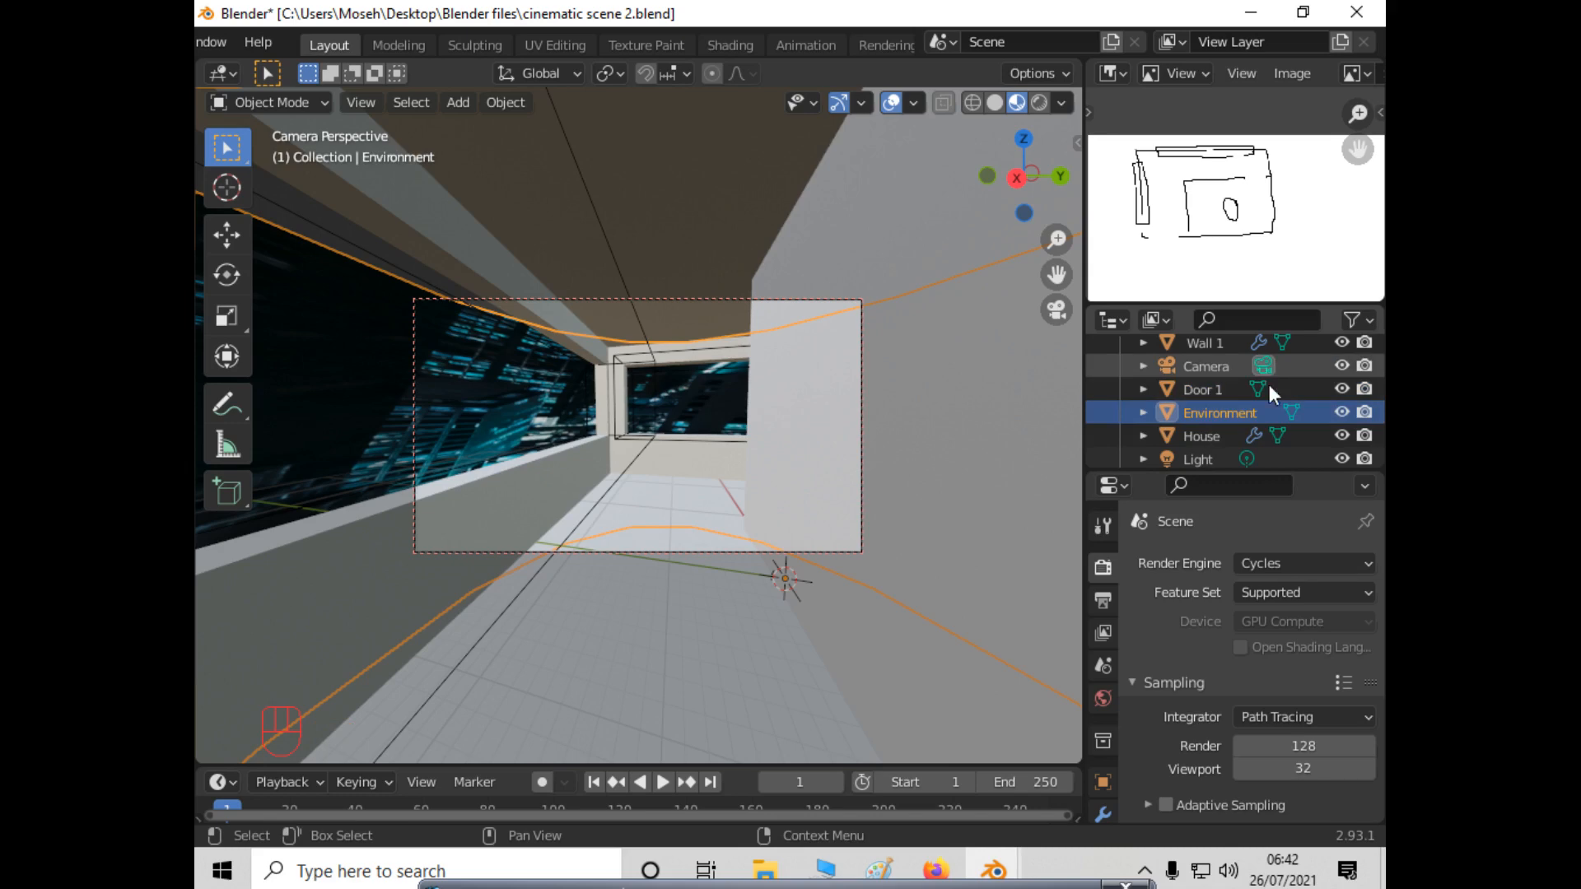
Open the Shading workspace for the Environment object and show the scene through the camera in material preview.
{"action": "left_click", "coordinate": [747, 46]}
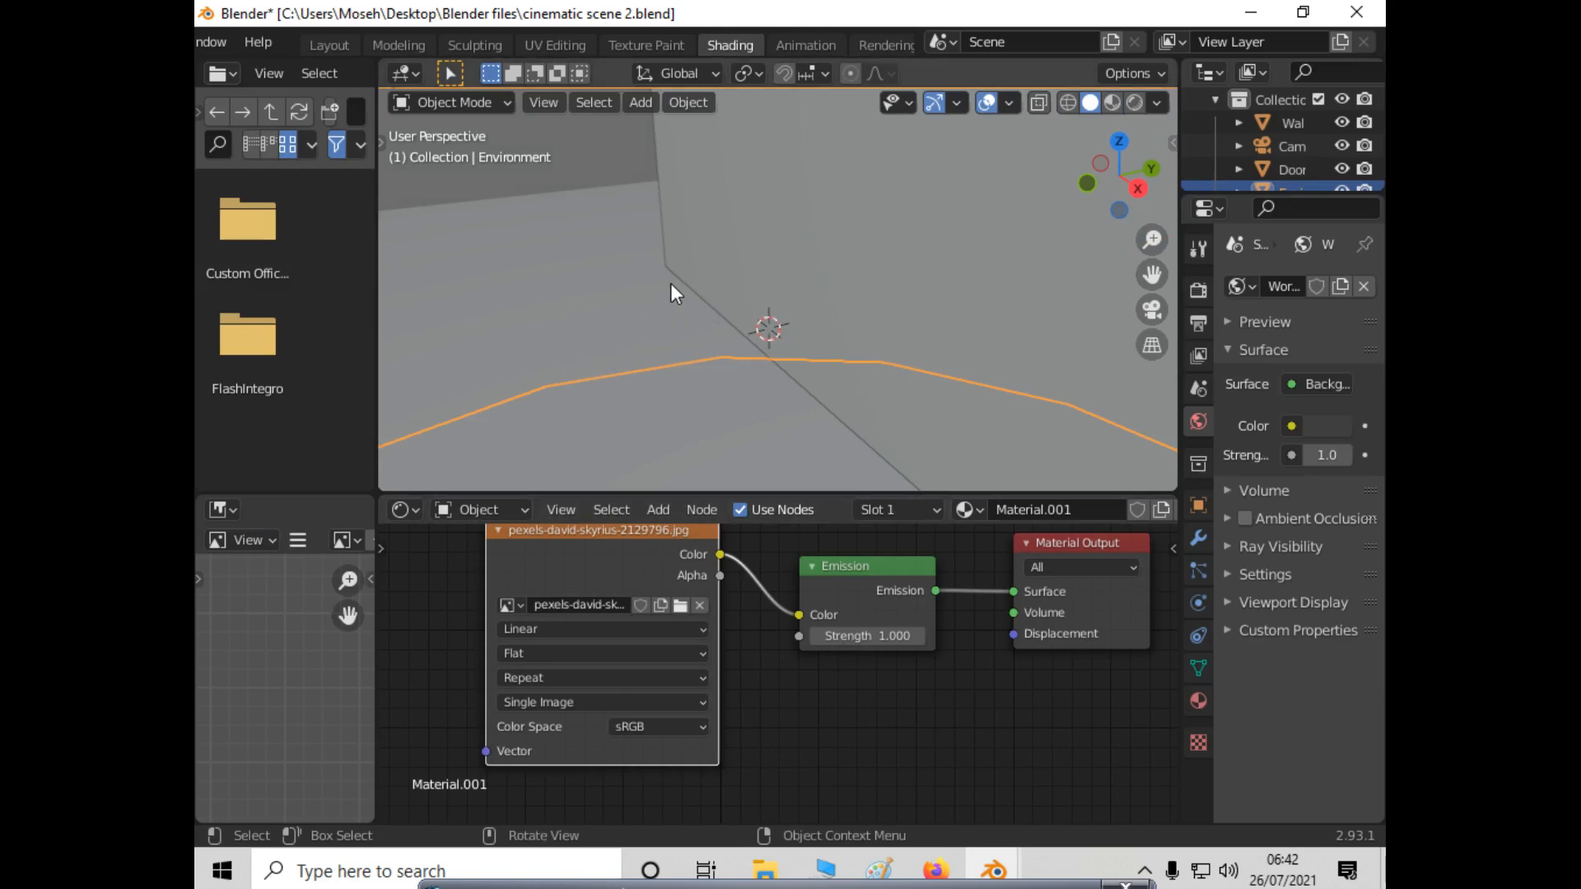
{"action": "scroll", "coordinate": [670, 281], "scroll_direction": "down", "scroll_amount": 8}
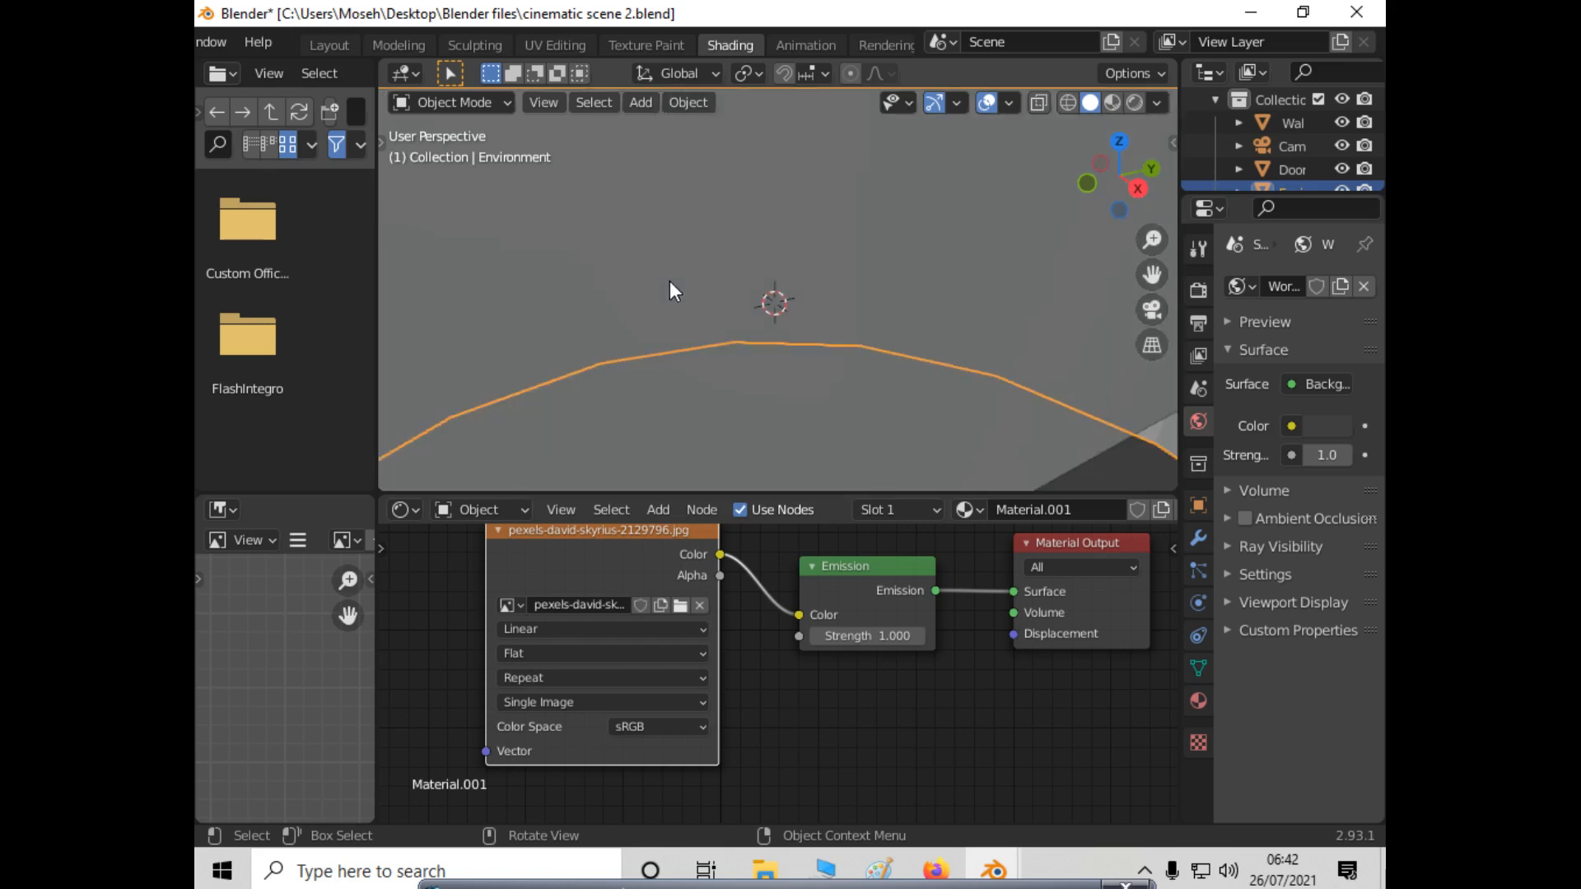
{"action": "scroll", "coordinate": [670, 281], "scroll_direction": "down", "scroll_amount": 1}
{"action": "scroll", "coordinate": [669, 282], "scroll_direction": "up", "scroll_amount": 2}
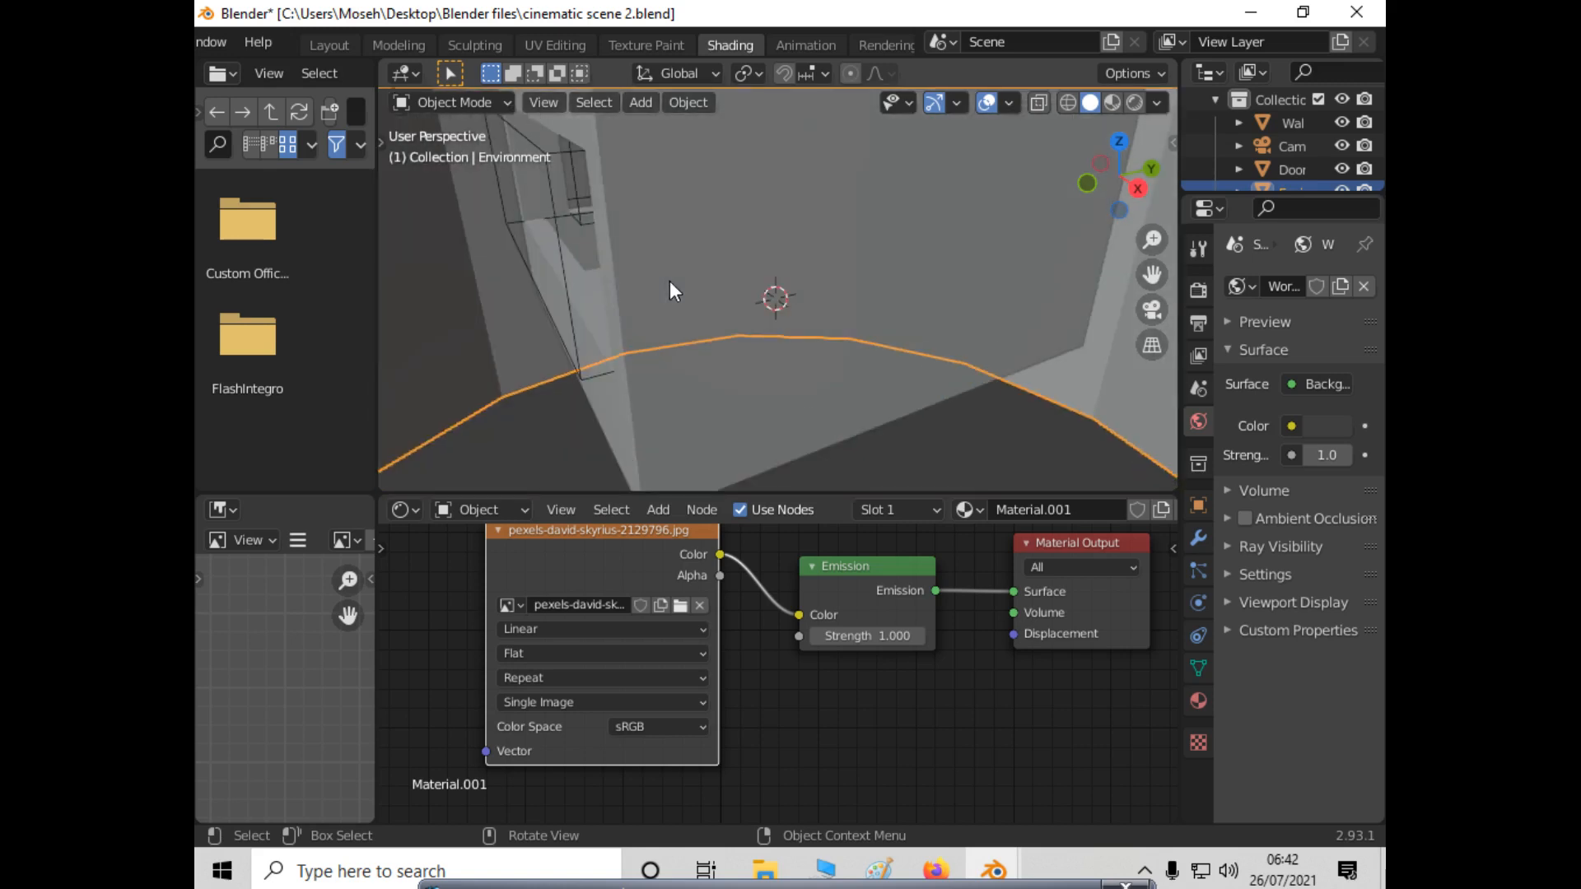
{"action": "middle_click_drag", "start_coordinate": [875, 364], "coordinate": [736, 362]}
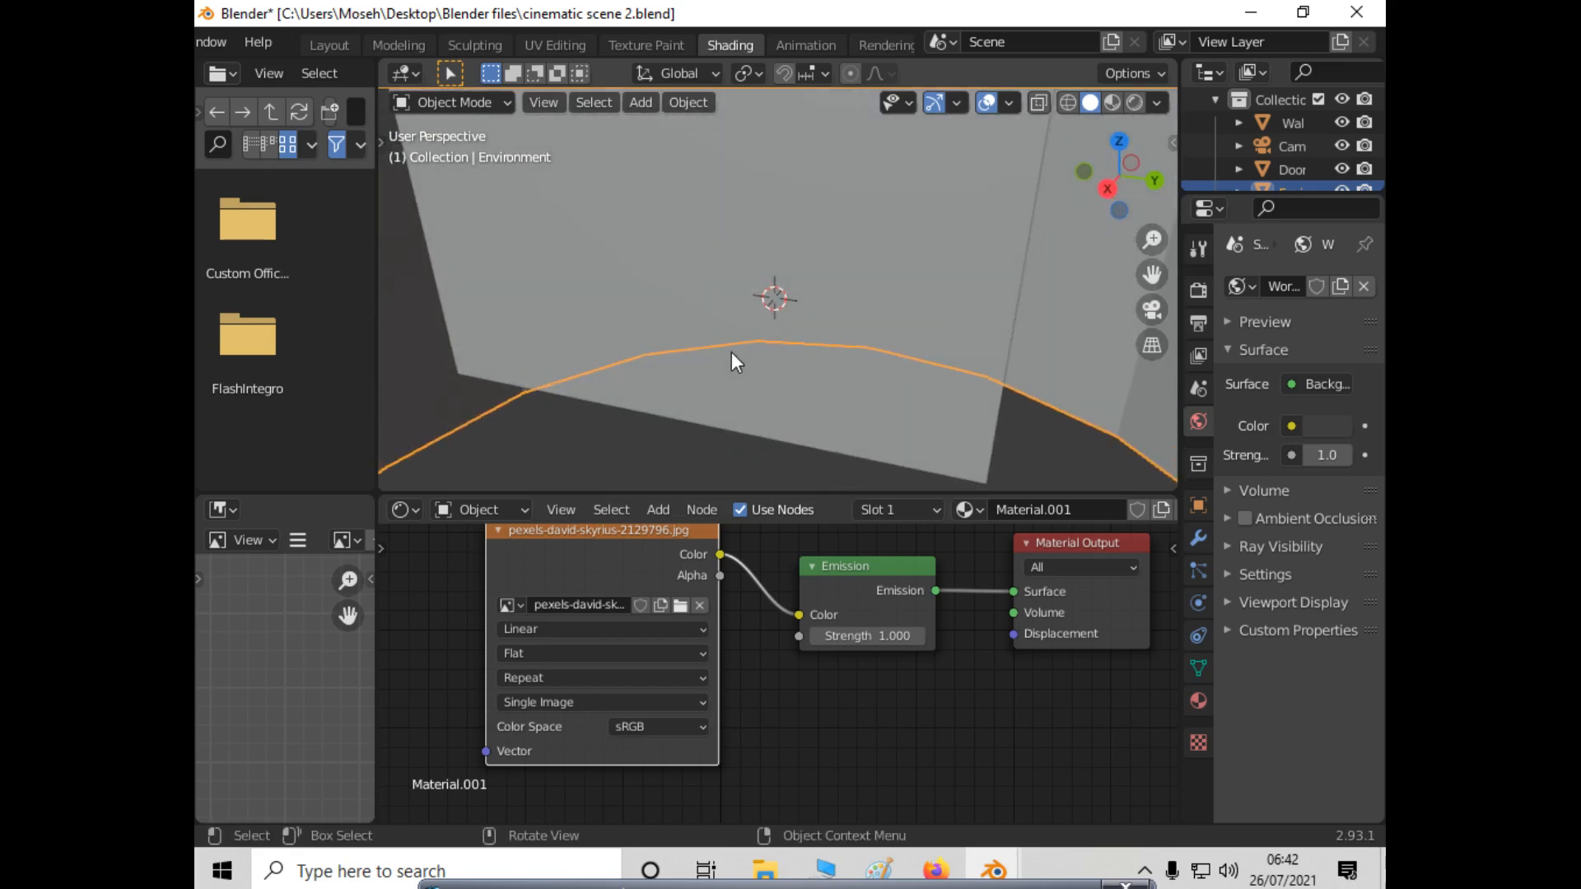
{"action": "key", "text": "KP_0"}
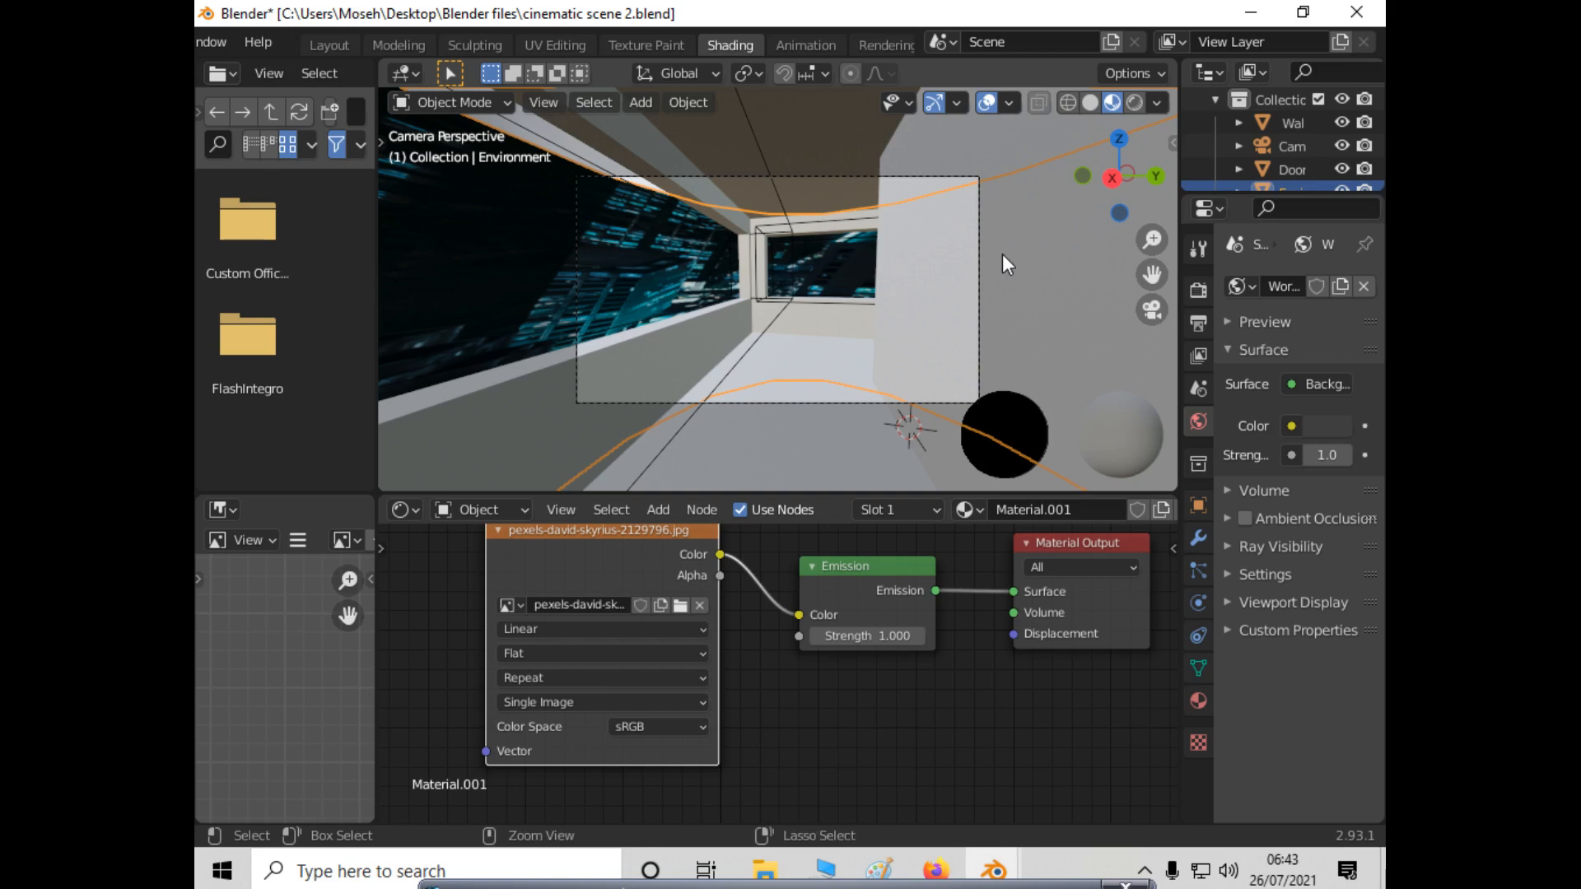
Save the file and set the Emission strength of the Environment's Material.001 to 13.2.
{"action": "key", "text": "ctrl+s"}
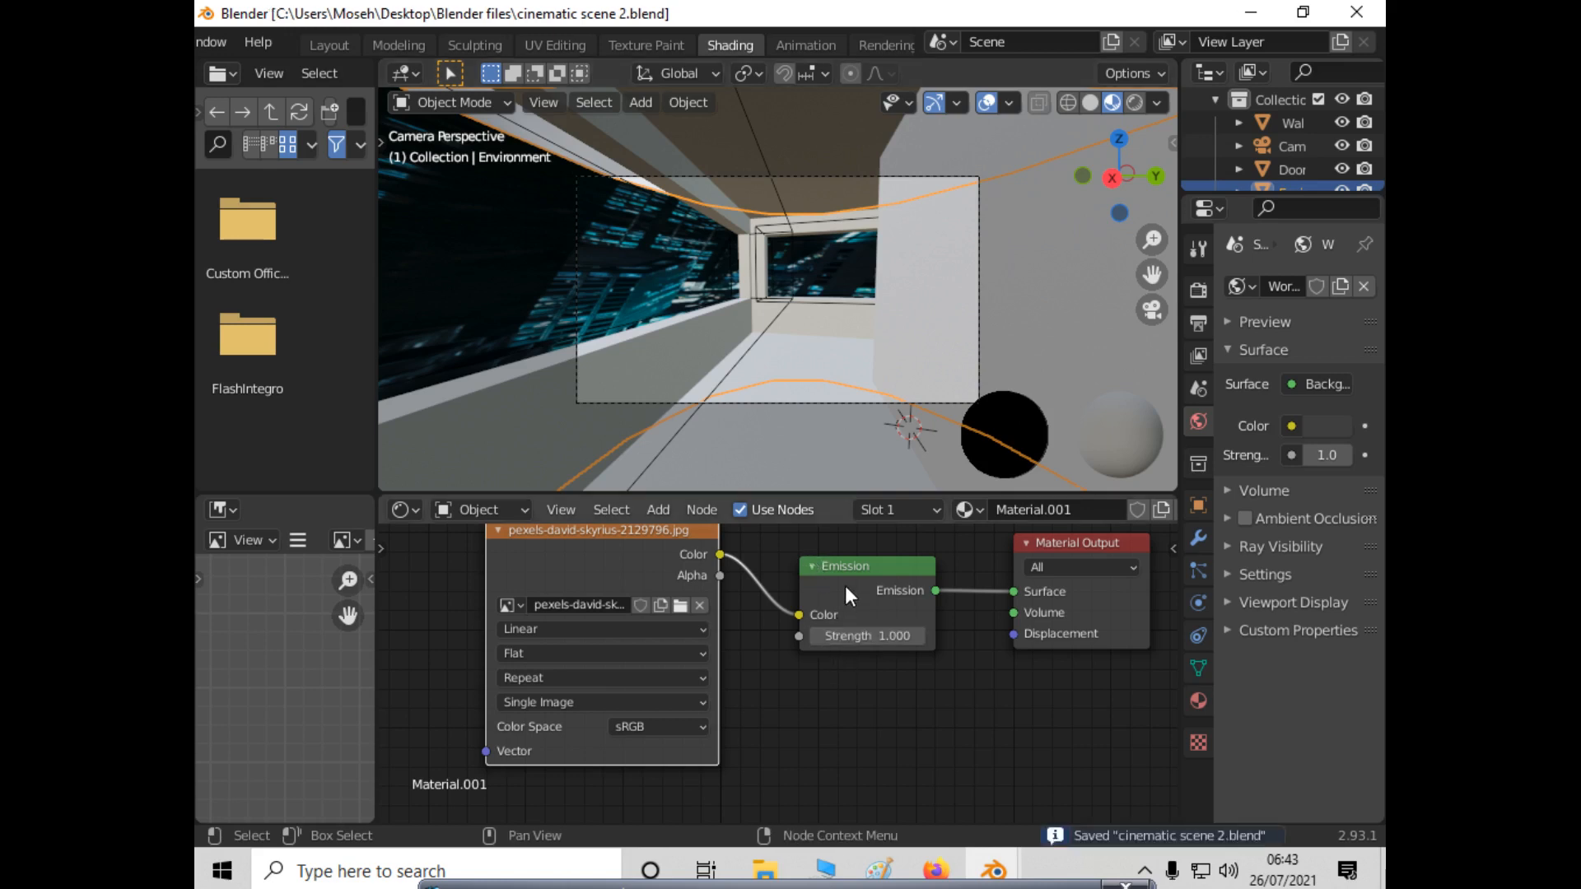
{"action": "left_click_drag", "start_coordinate": [848, 636], "coordinate": [997, 636]}
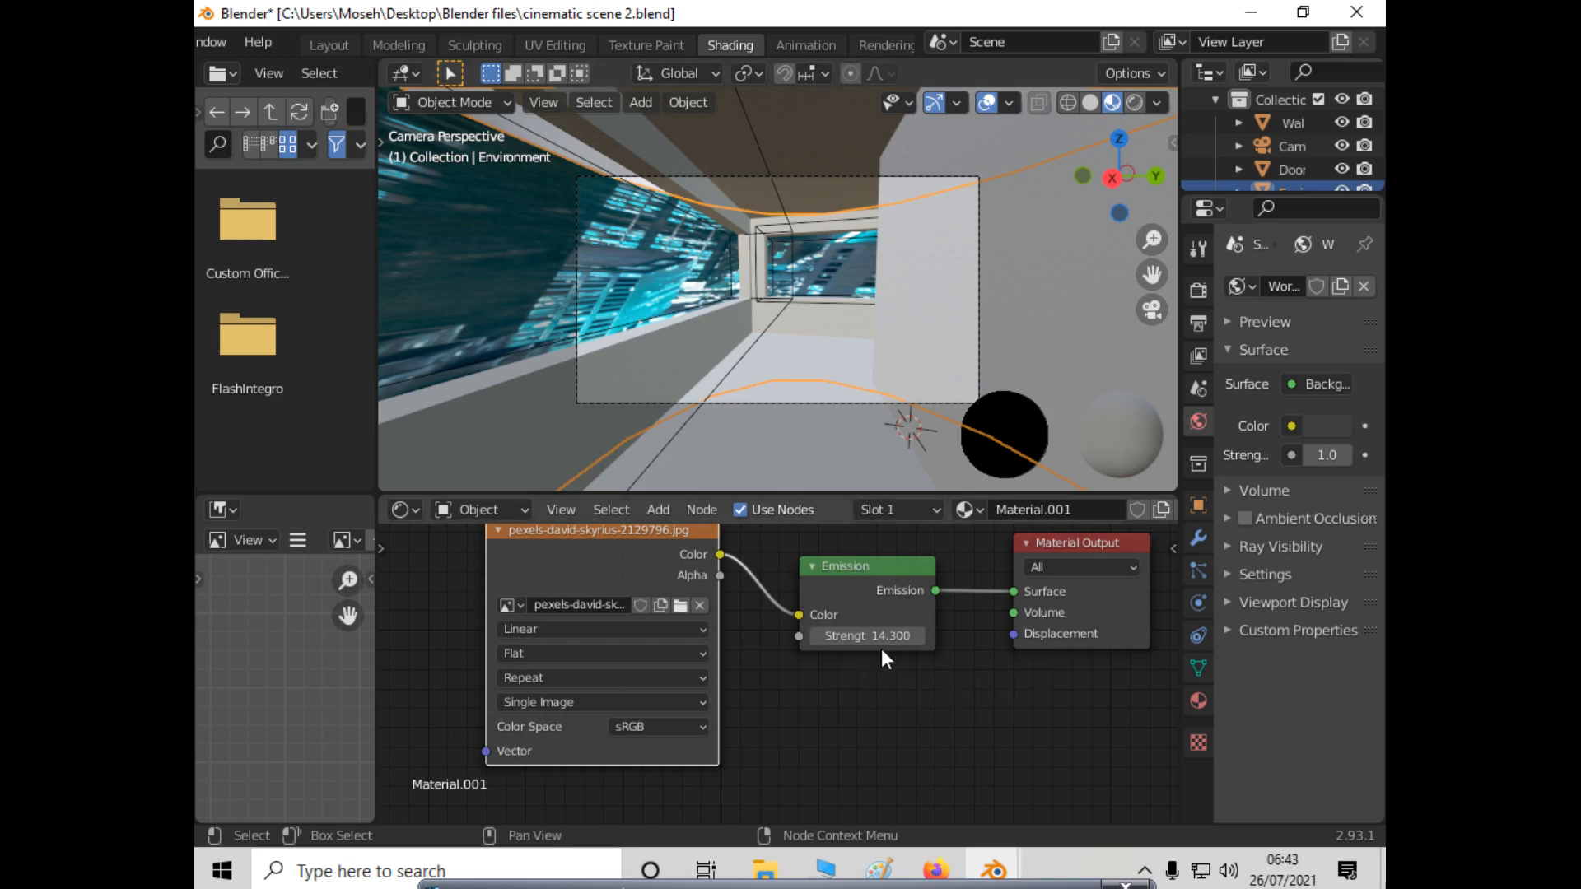
{"action": "left_click_drag", "start_coordinate": [880, 639], "coordinate": [858, 654]}
{"action": "middle_click_drag", "start_coordinate": [822, 695], "coordinate": [891, 734]}
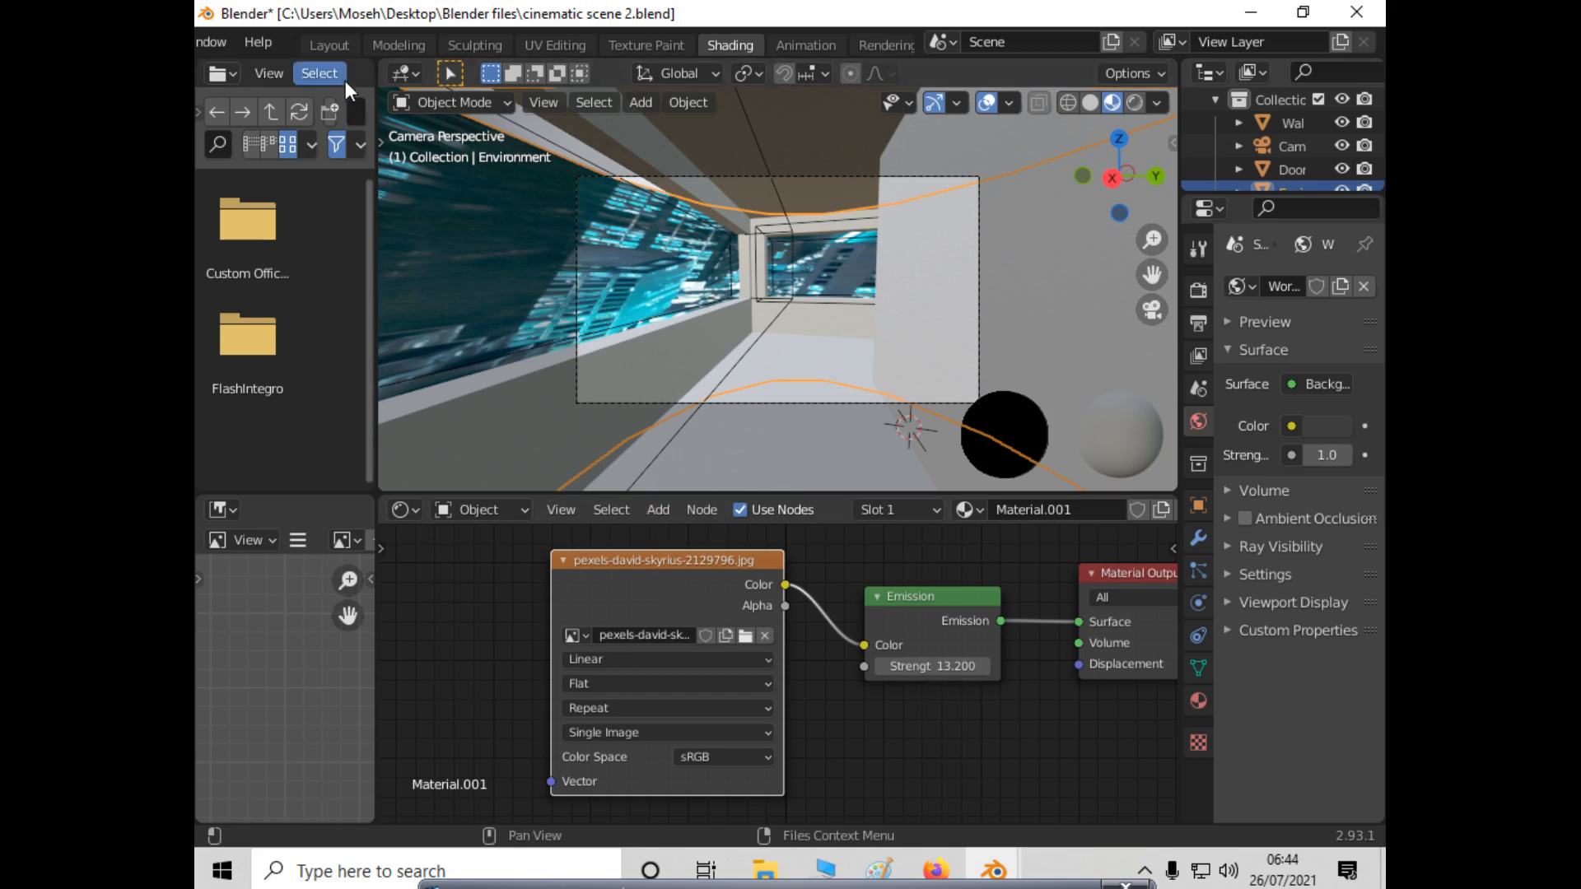
Look over the scene's output settings and bring up its render properties.
{"action": "scroll", "coordinate": [369, 43], "scroll_direction": "up", "scroll_amount": 5}
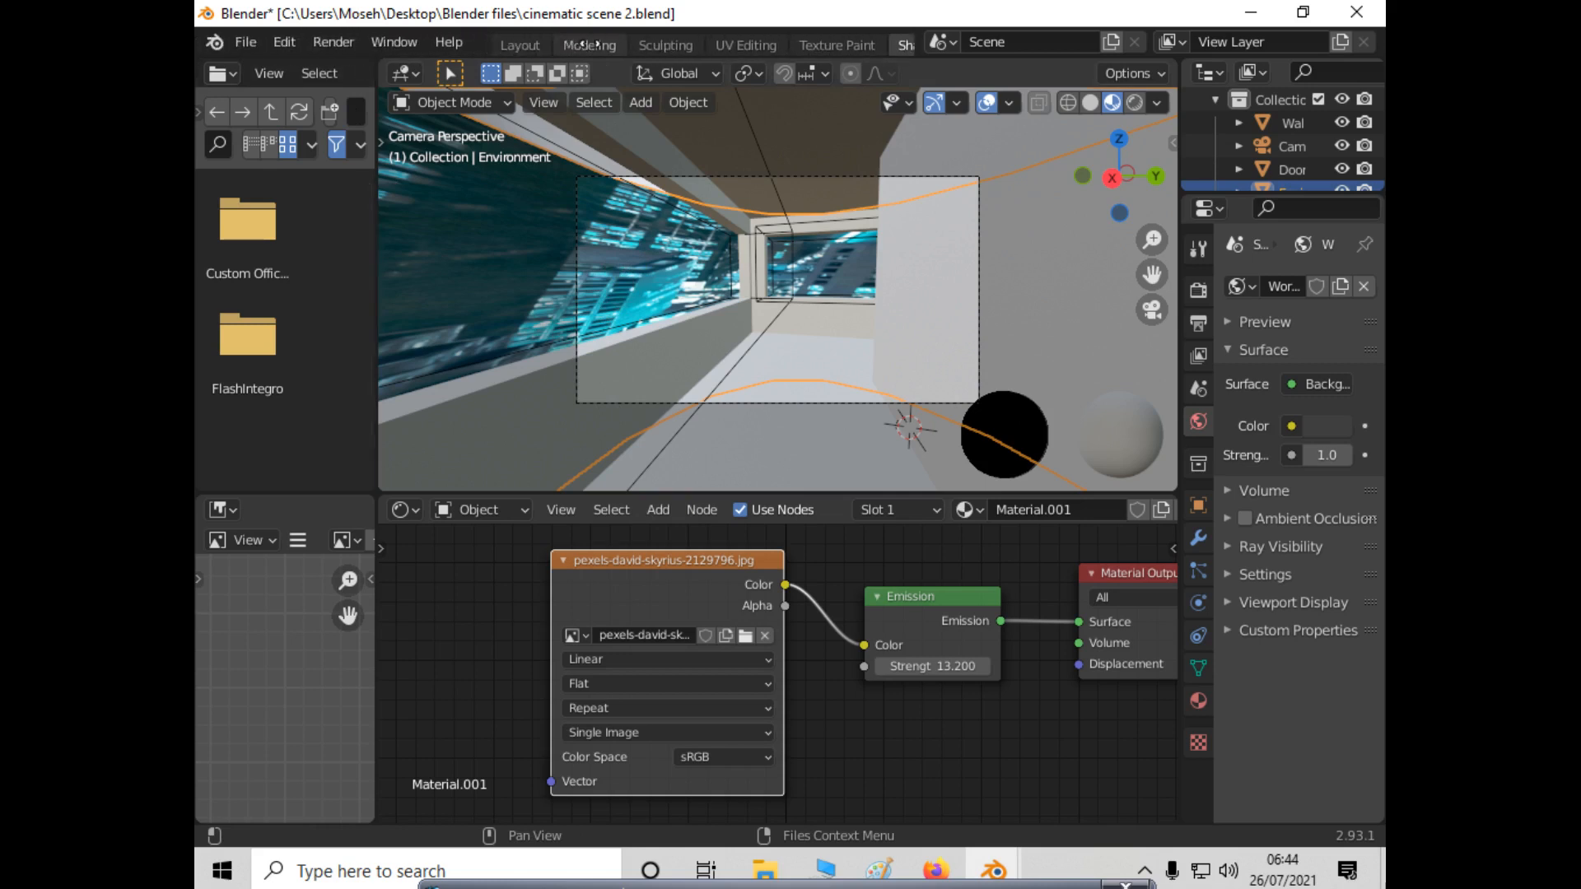
{"action": "left_click", "coordinate": [260, 38]}
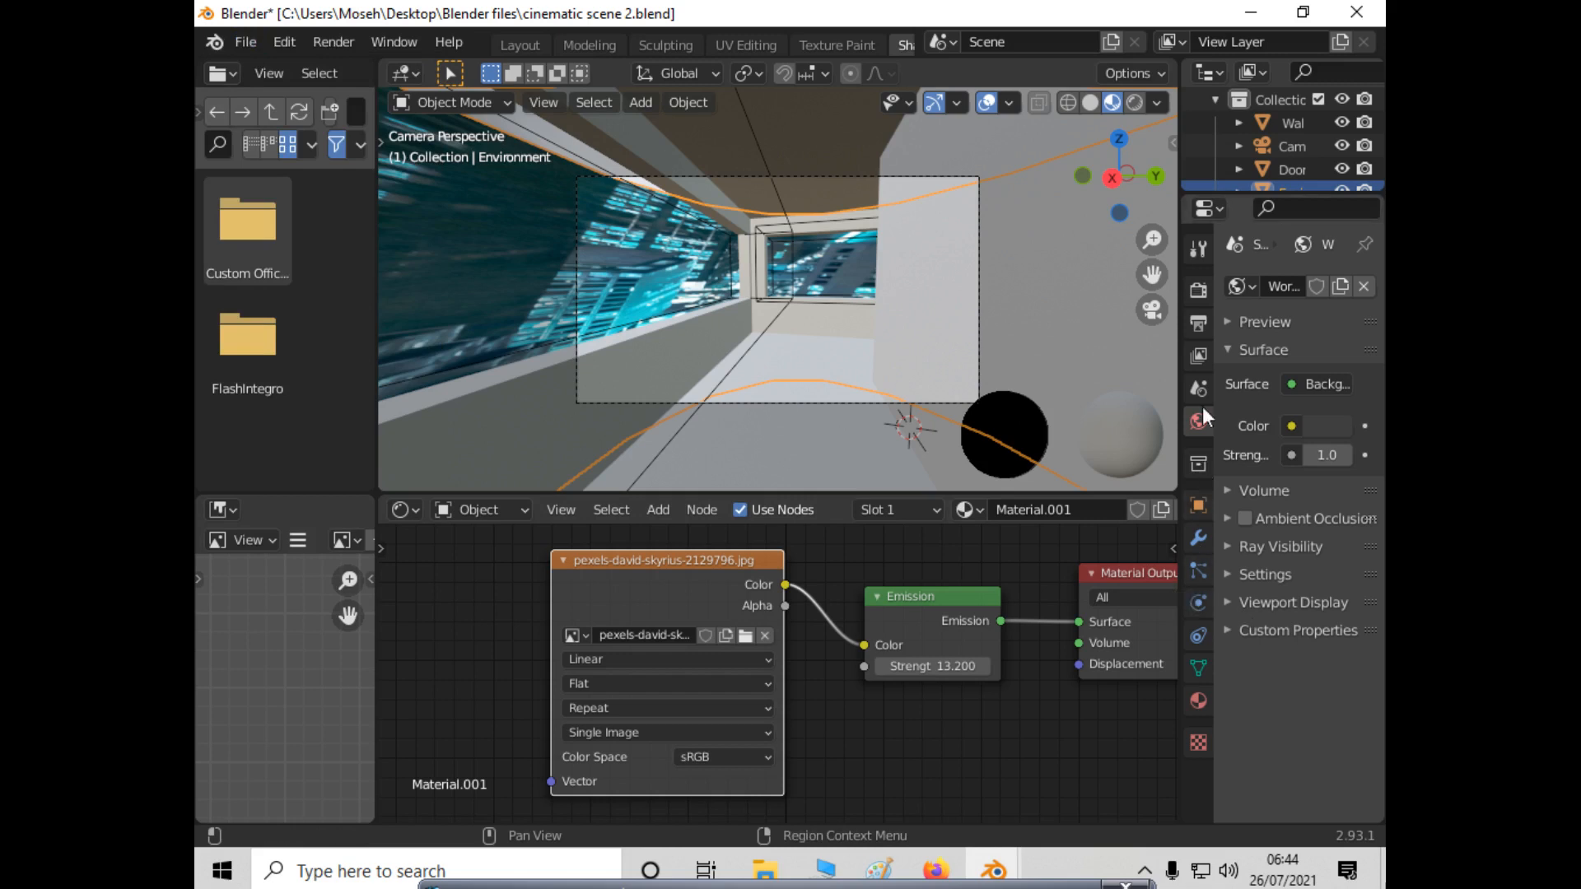
{"action": "left_click", "coordinate": [1203, 324]}
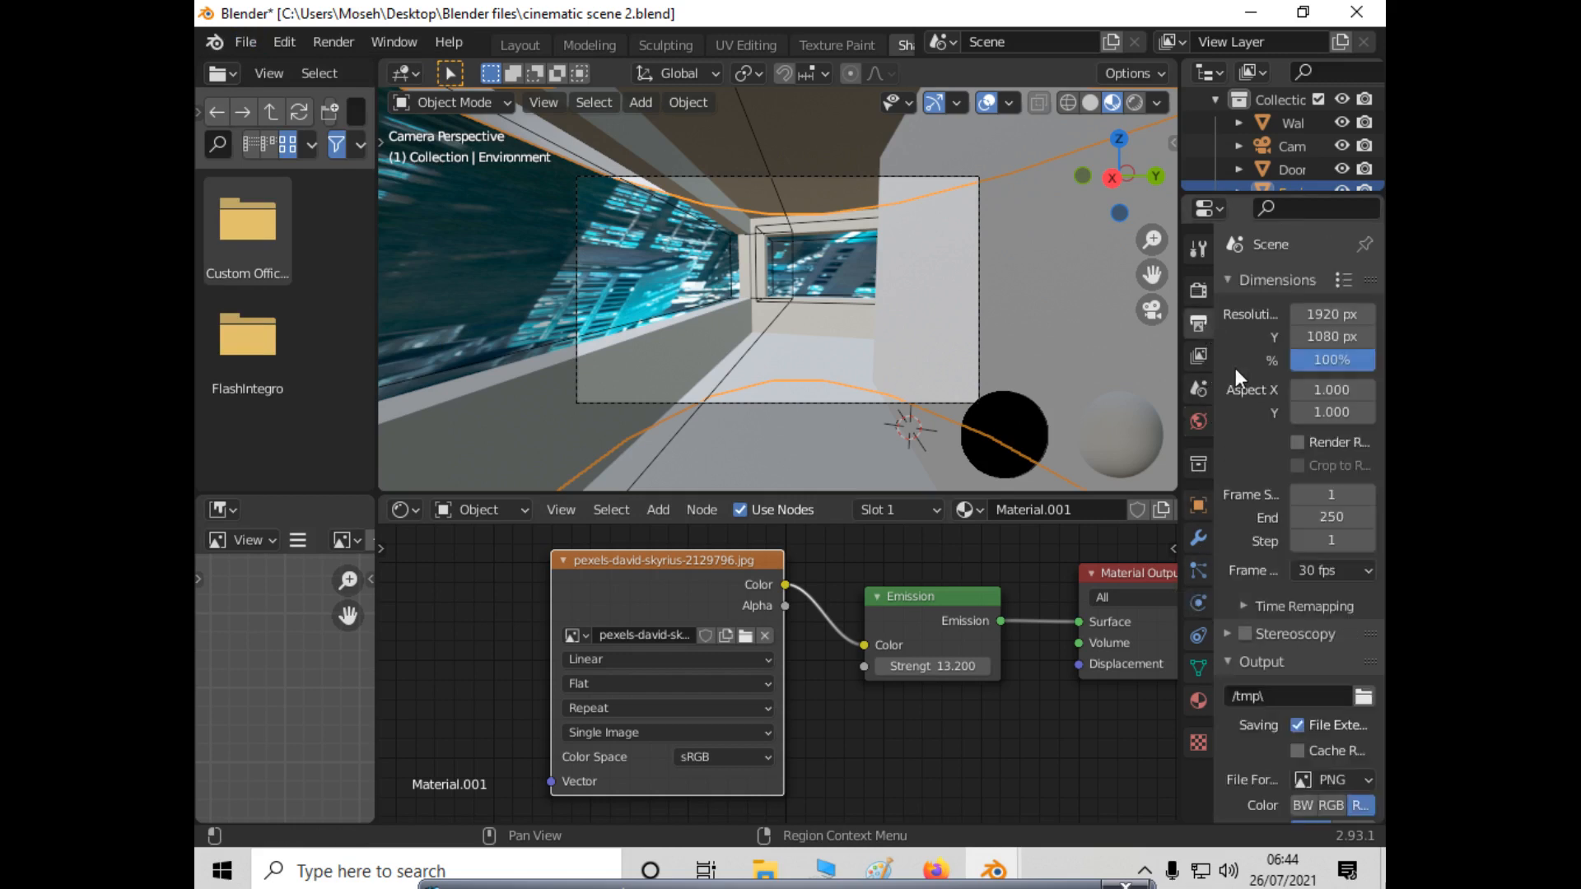
{"action": "left_click", "coordinate": [1198, 290]}
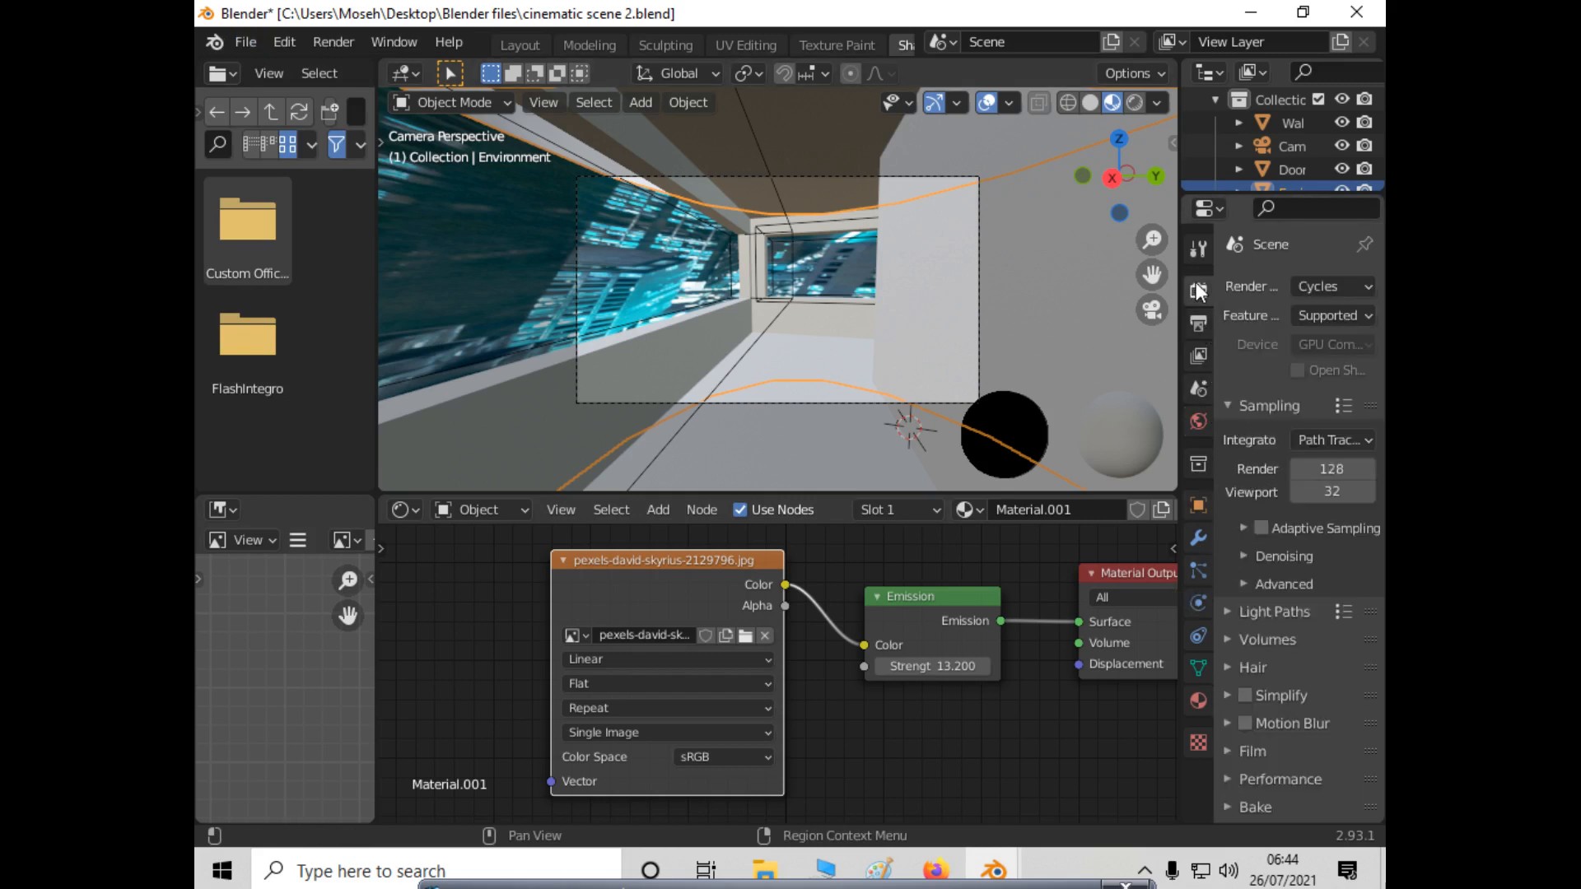
Search the add-on preferences for "node" and make sure the Node Wrangler add-on is enabled.
{"action": "left_click", "coordinate": [245, 39]}
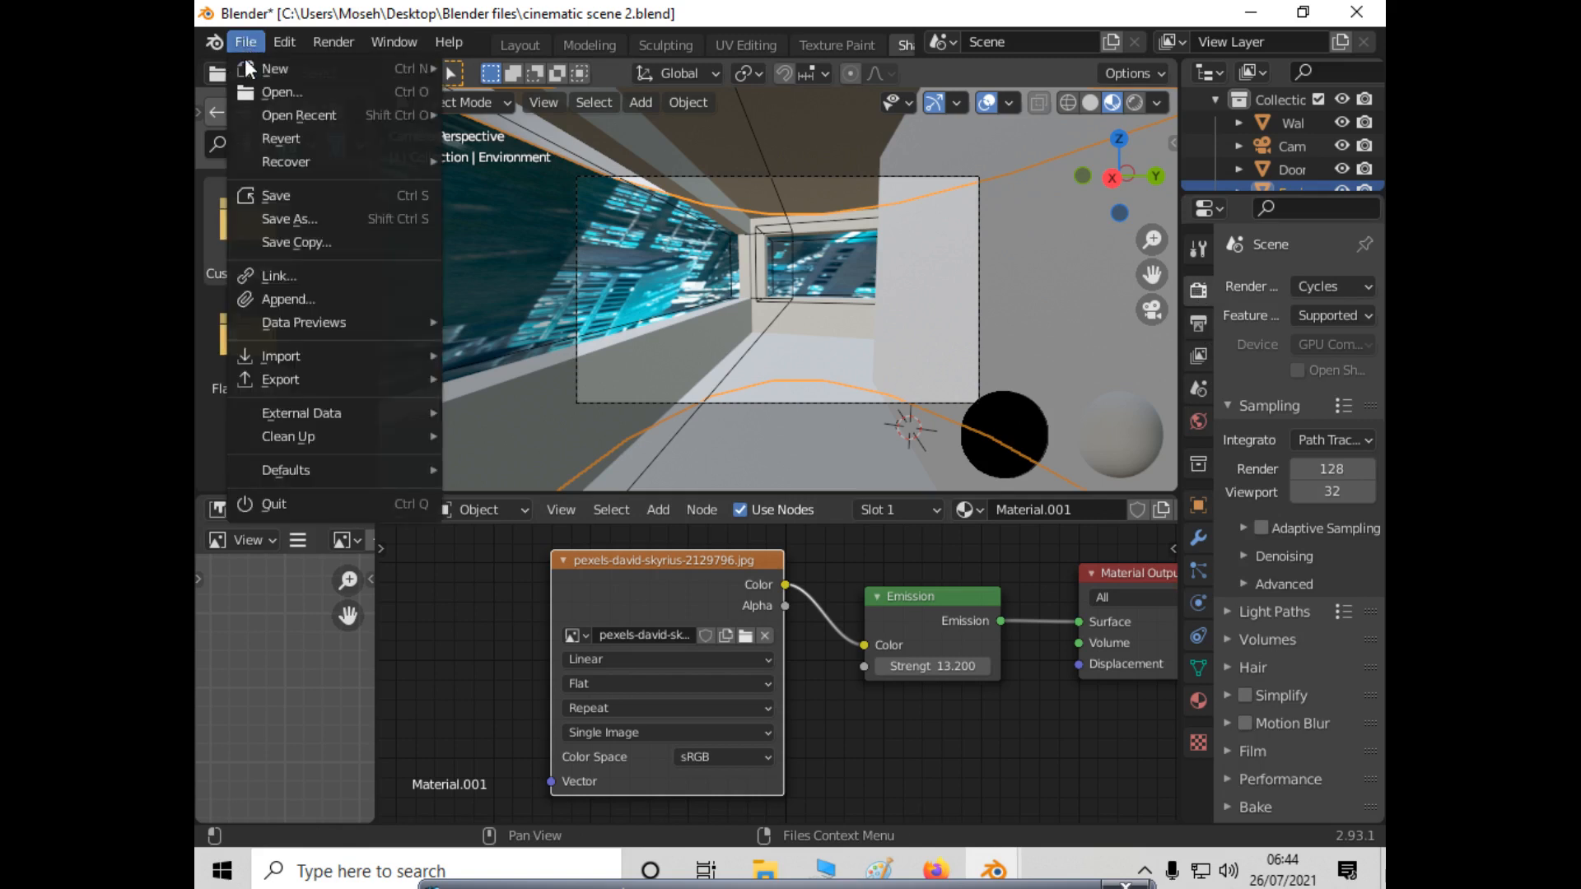
{"action": "mouse_move", "coordinate": [245, 64]}
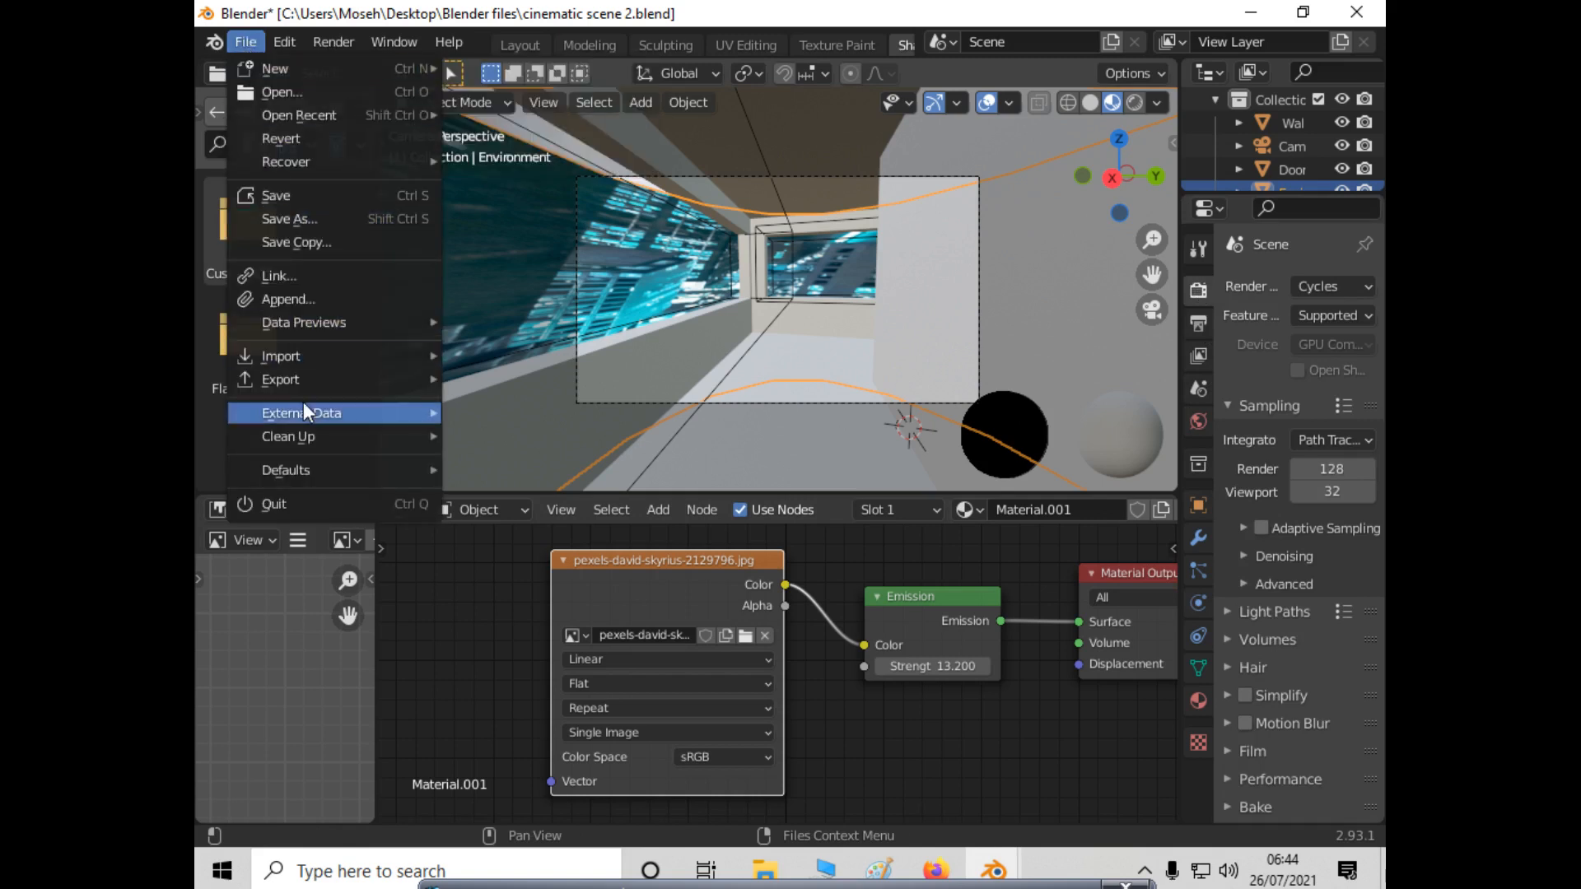
{"action": "mouse_move", "coordinate": [290, 47]}
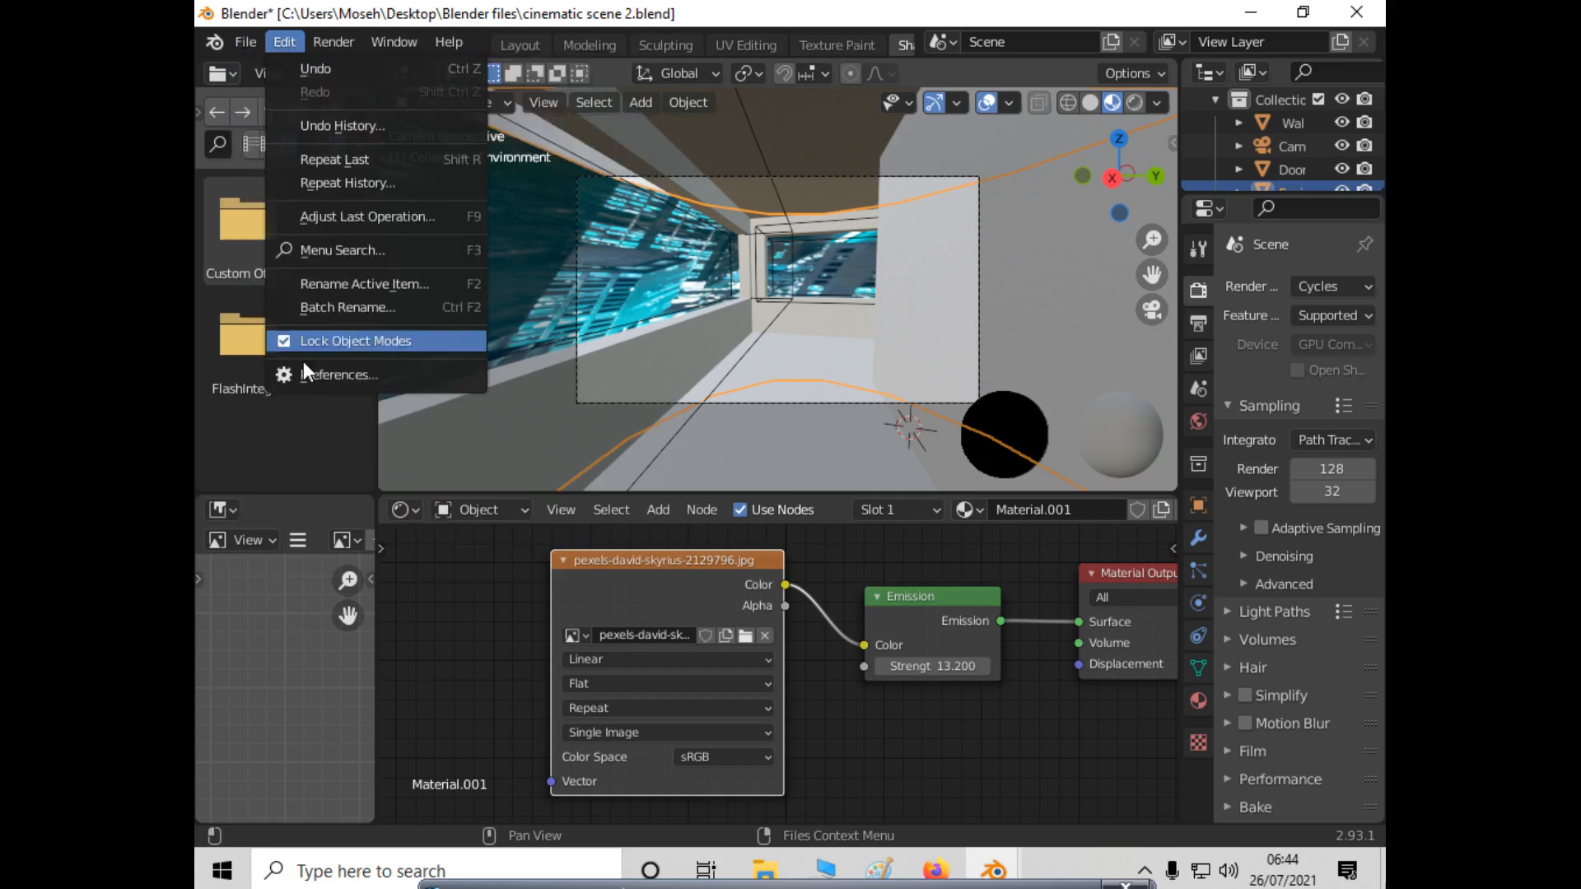
{"action": "left_click", "coordinate": [306, 368]}
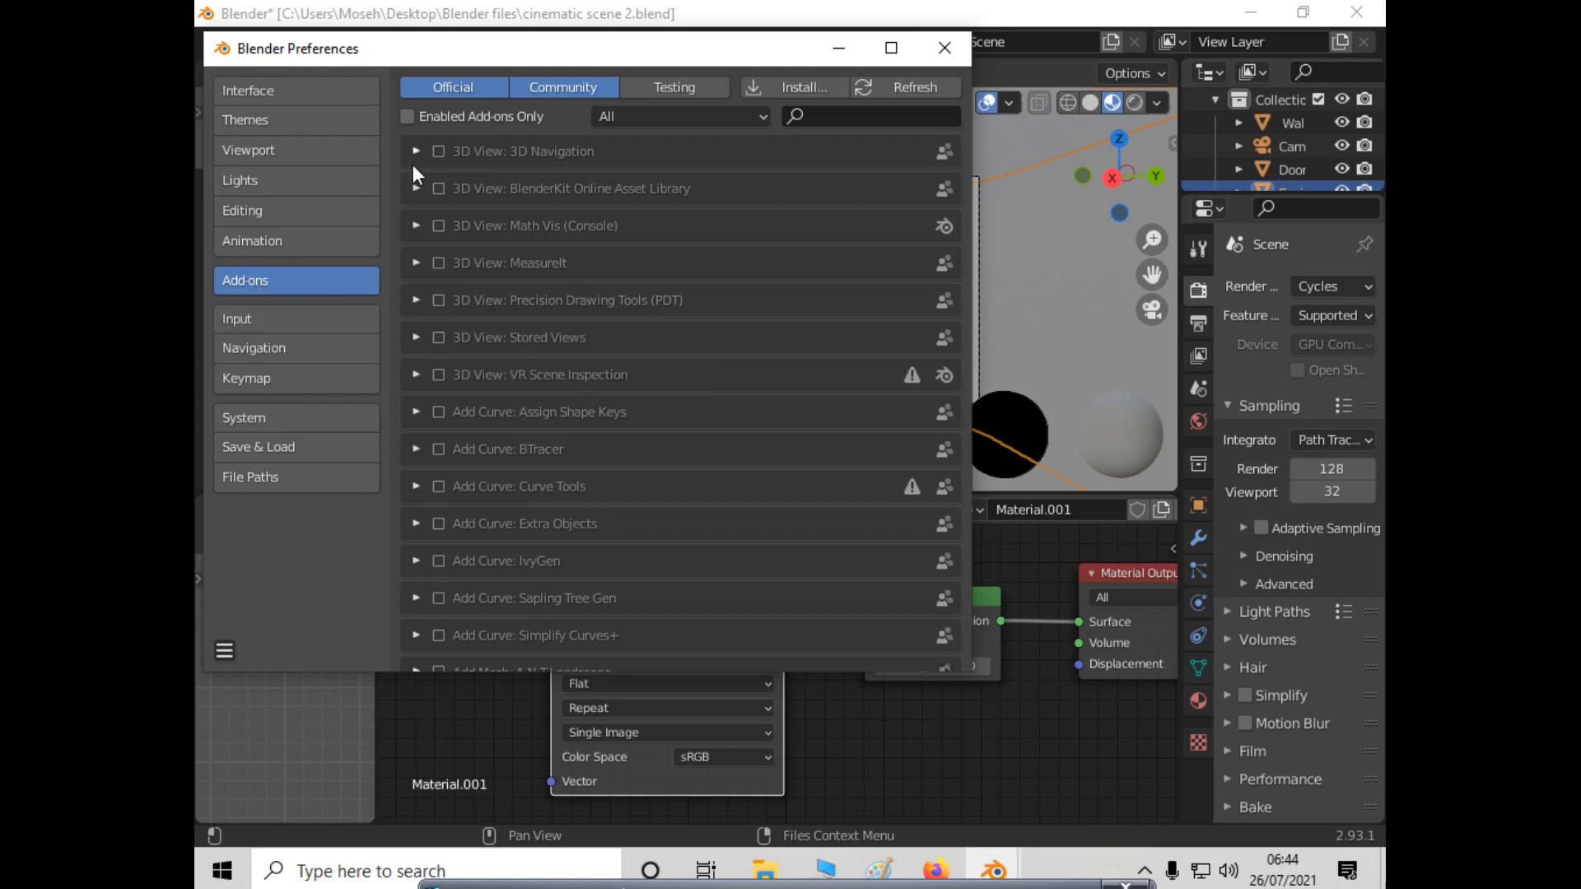
{"action": "left_click", "coordinate": [843, 117]}
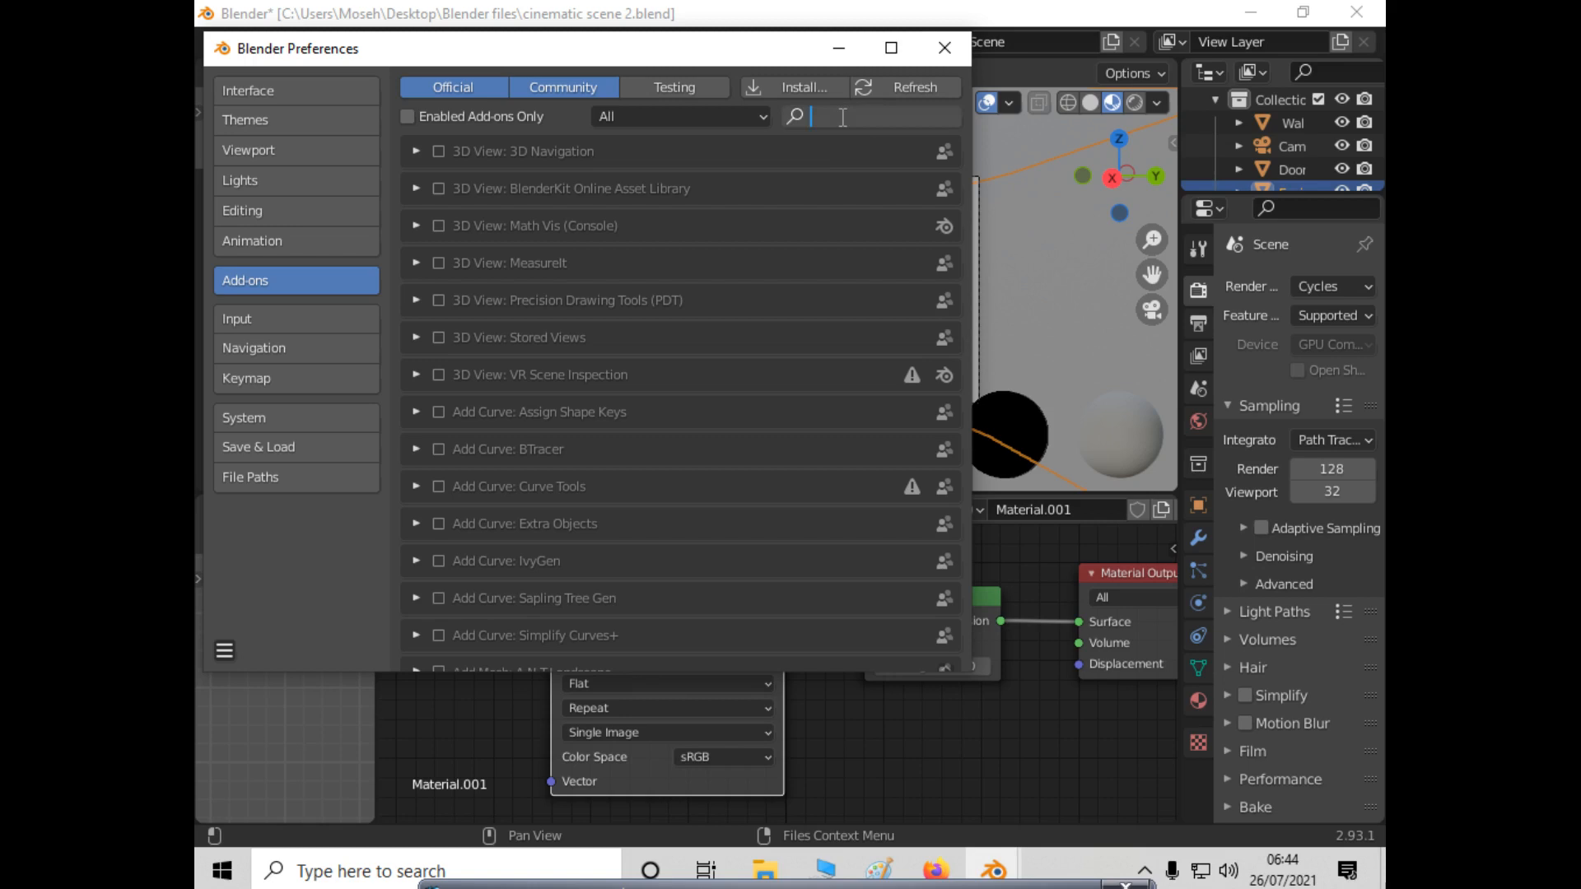
{"action": "type", "text": "node"}
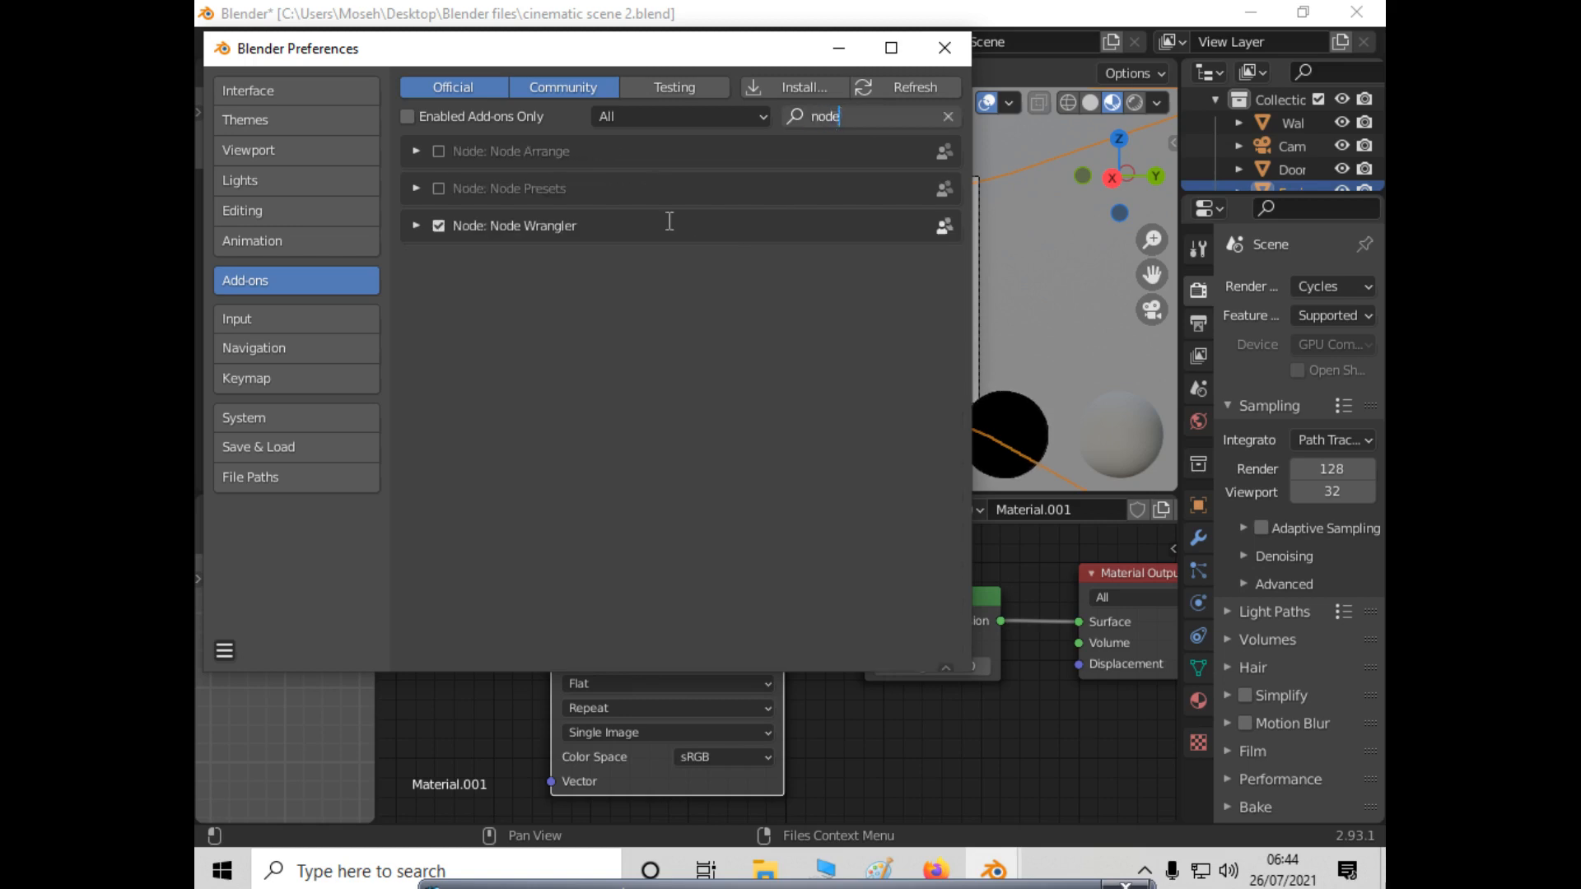
{"action": "left_click", "coordinate": [438, 224]}
{"action": "left_click", "coordinate": [438, 225]}
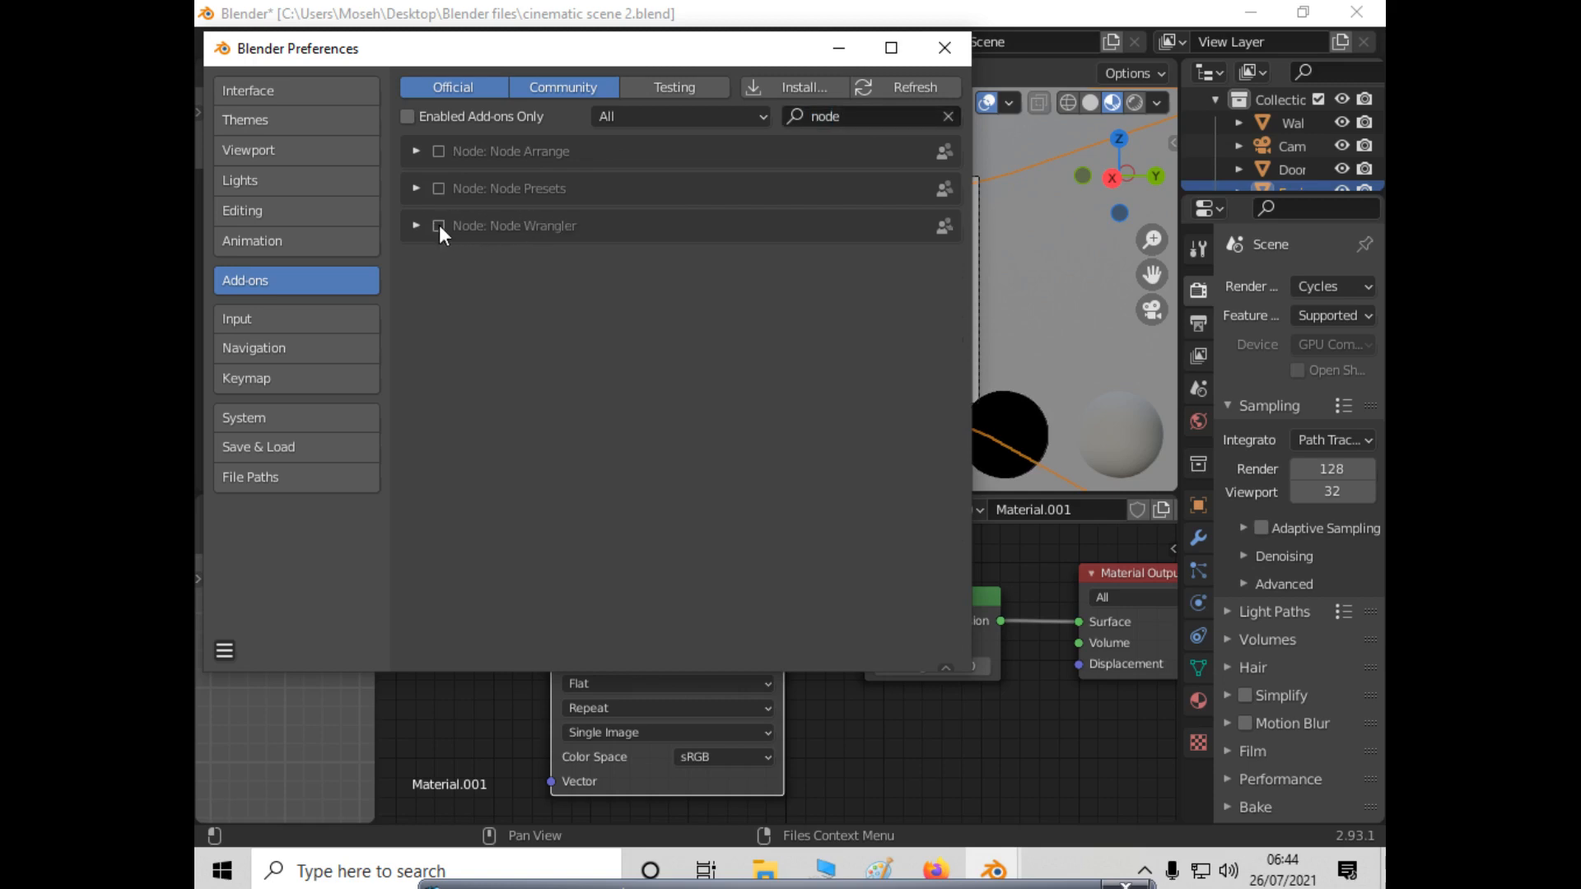
{"action": "left_click", "coordinate": [439, 224]}
{"action": "left_click", "coordinate": [944, 49]}
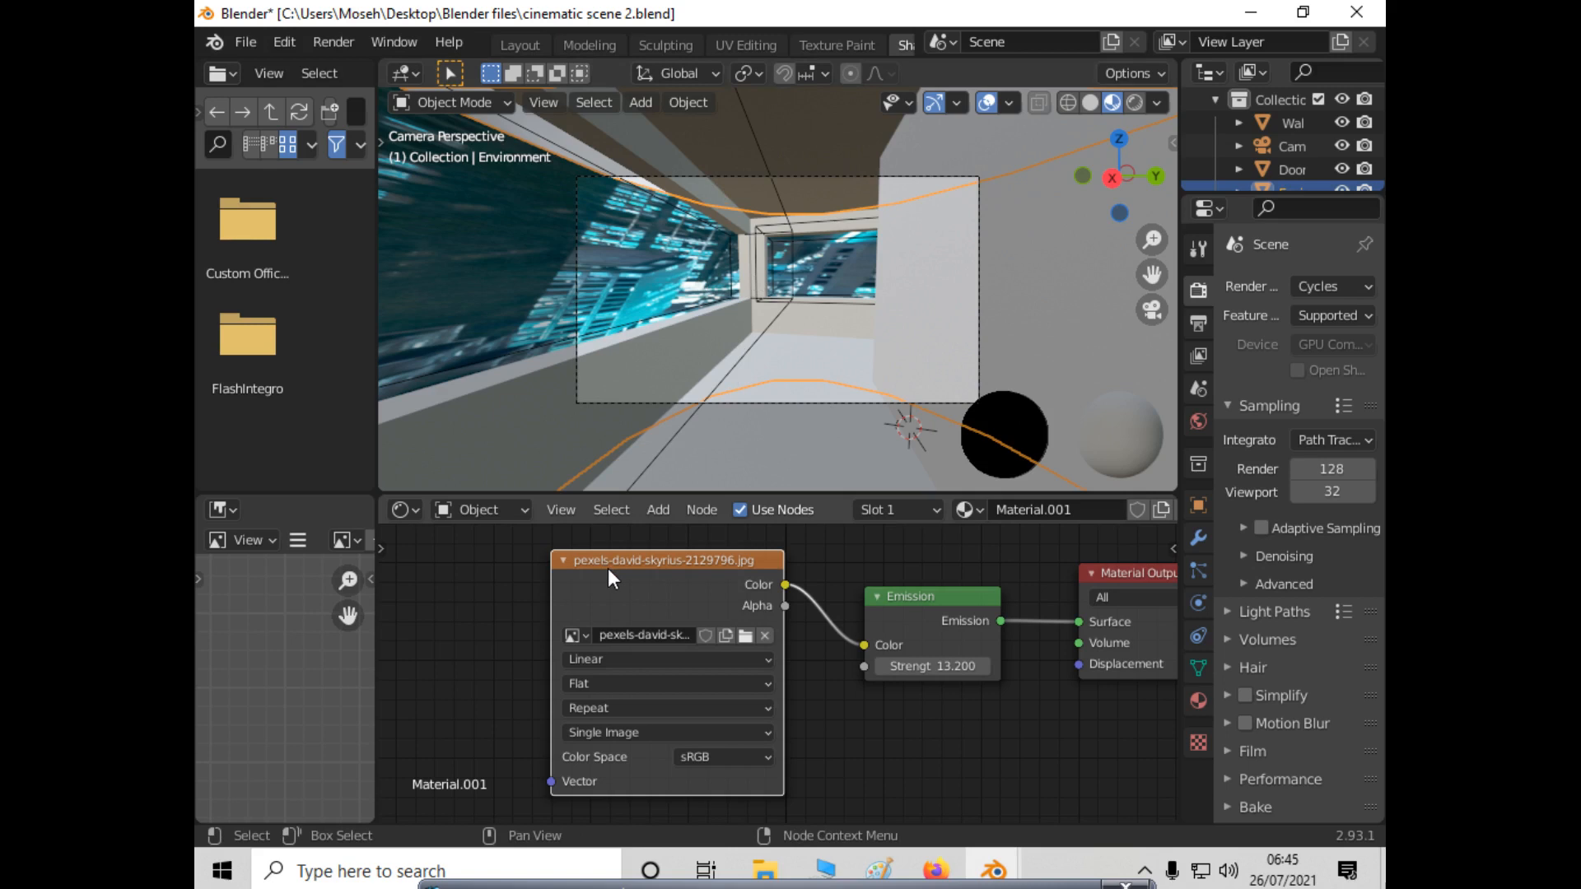
Add linked Texture Coordinate and Mapping nodes ahead of the pexels-david-skyrius-2129796.jpg image texture in Material.001.
{"action": "key", "text": "ctrl+t"}
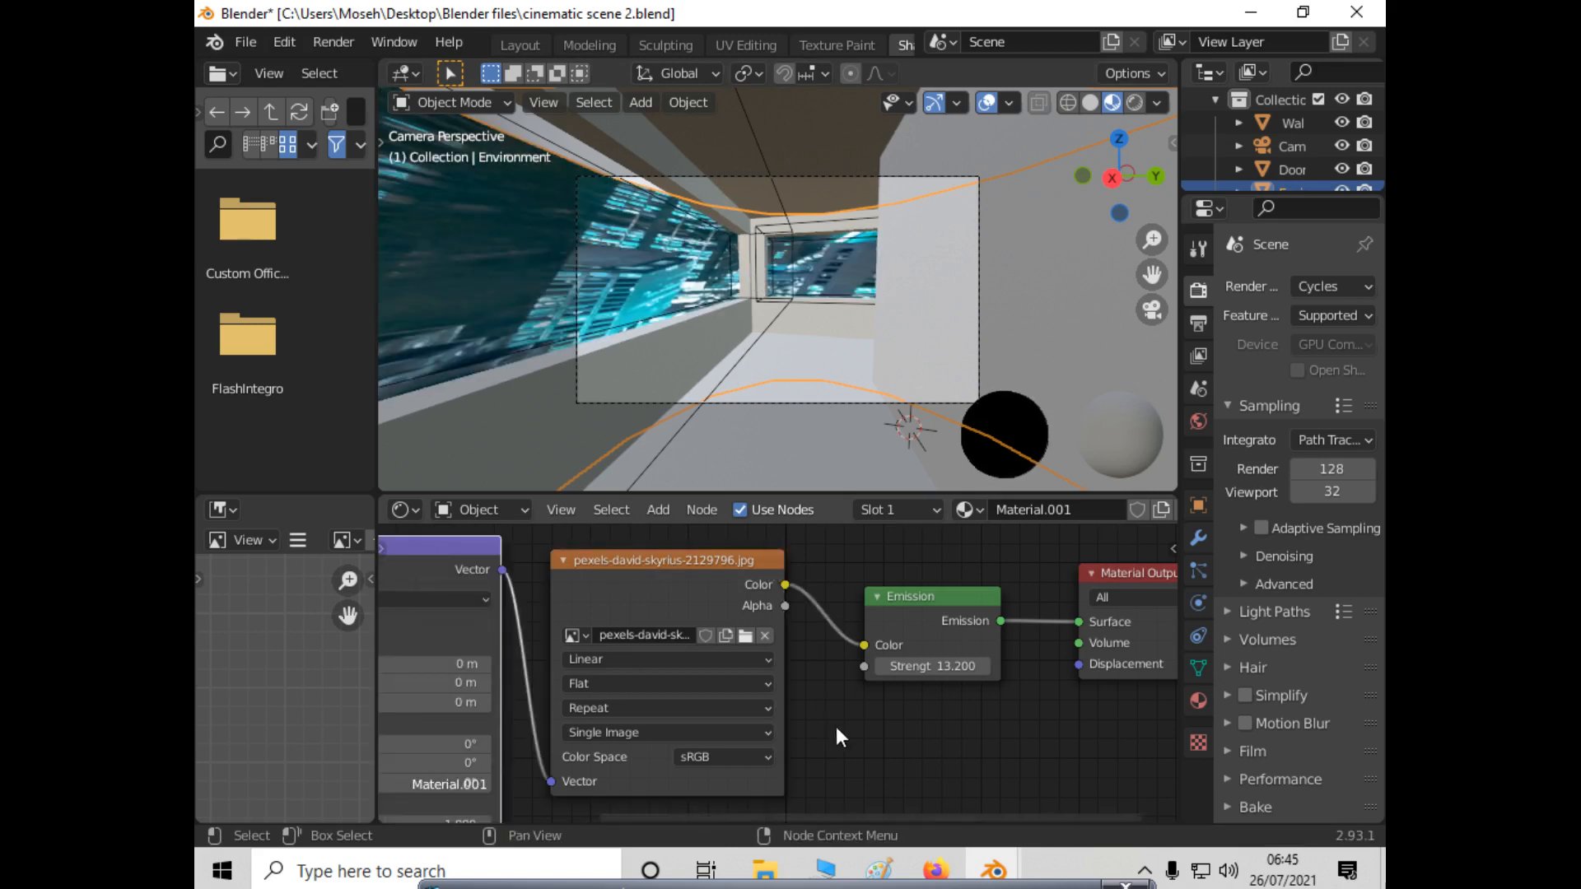
{"action": "middle_click_drag", "start_coordinate": [872, 756], "coordinate": [1073, 659]}
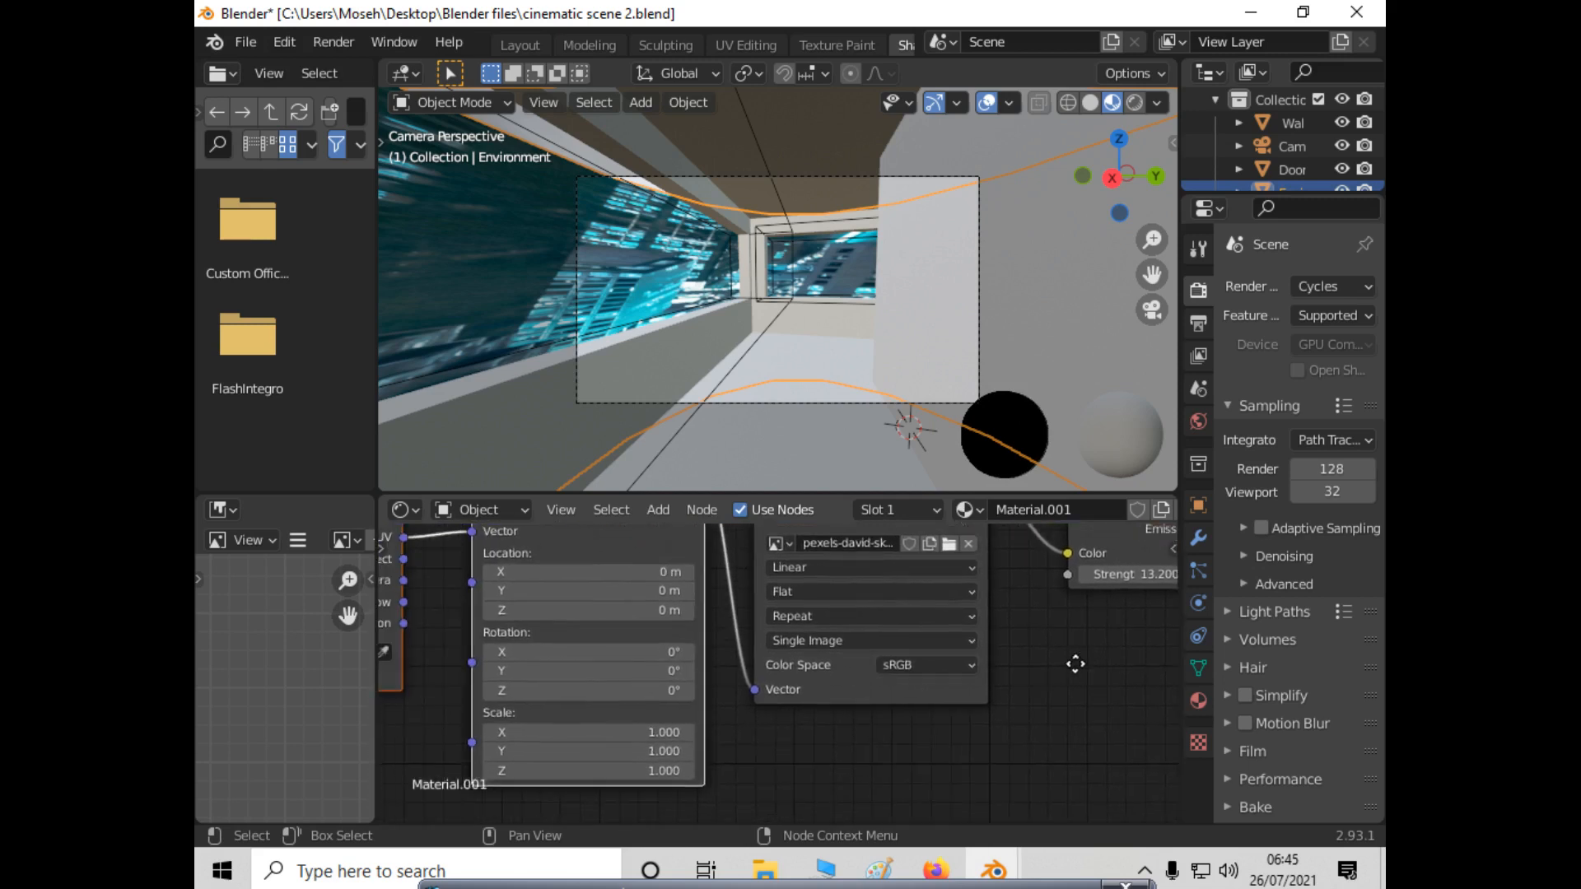
{"action": "middle_click_drag", "start_coordinate": [822, 758], "coordinate": [1013, 737]}
{"action": "scroll", "coordinate": [1013, 736], "scroll_direction": "down", "scroll_amount": 2}
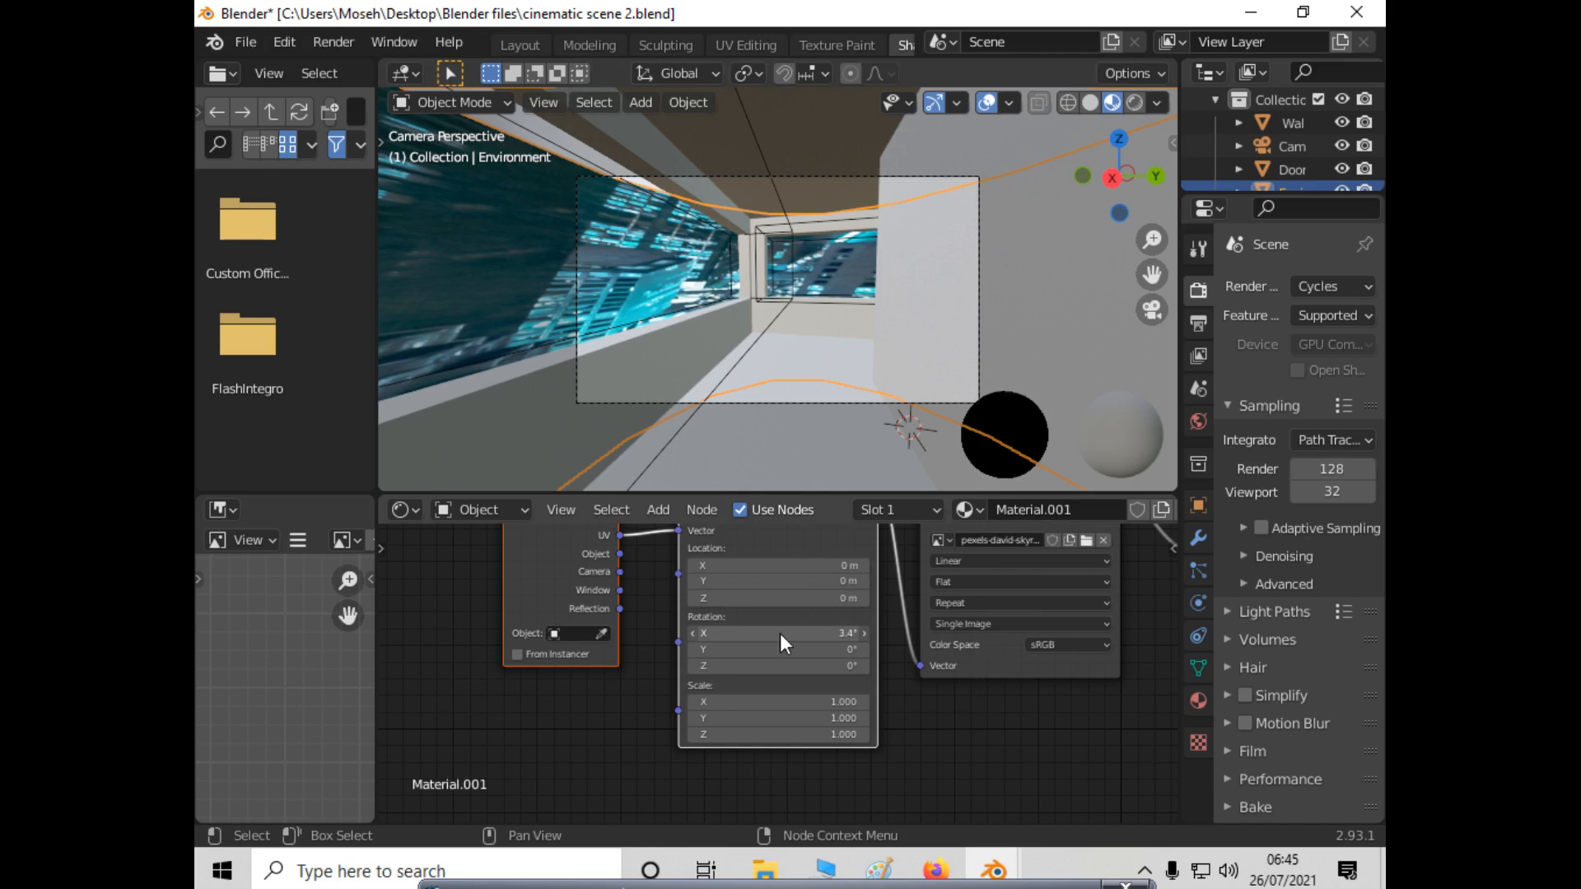
Set the Mapping node's rotation to X 23.9°, Y -2.8°, Z 3.6° and its location to X -0.6 m, Y 1.2 m, Z 2.8 m.
{"action": "left_click_drag", "start_coordinate": [783, 639], "coordinate": [914, 639]}
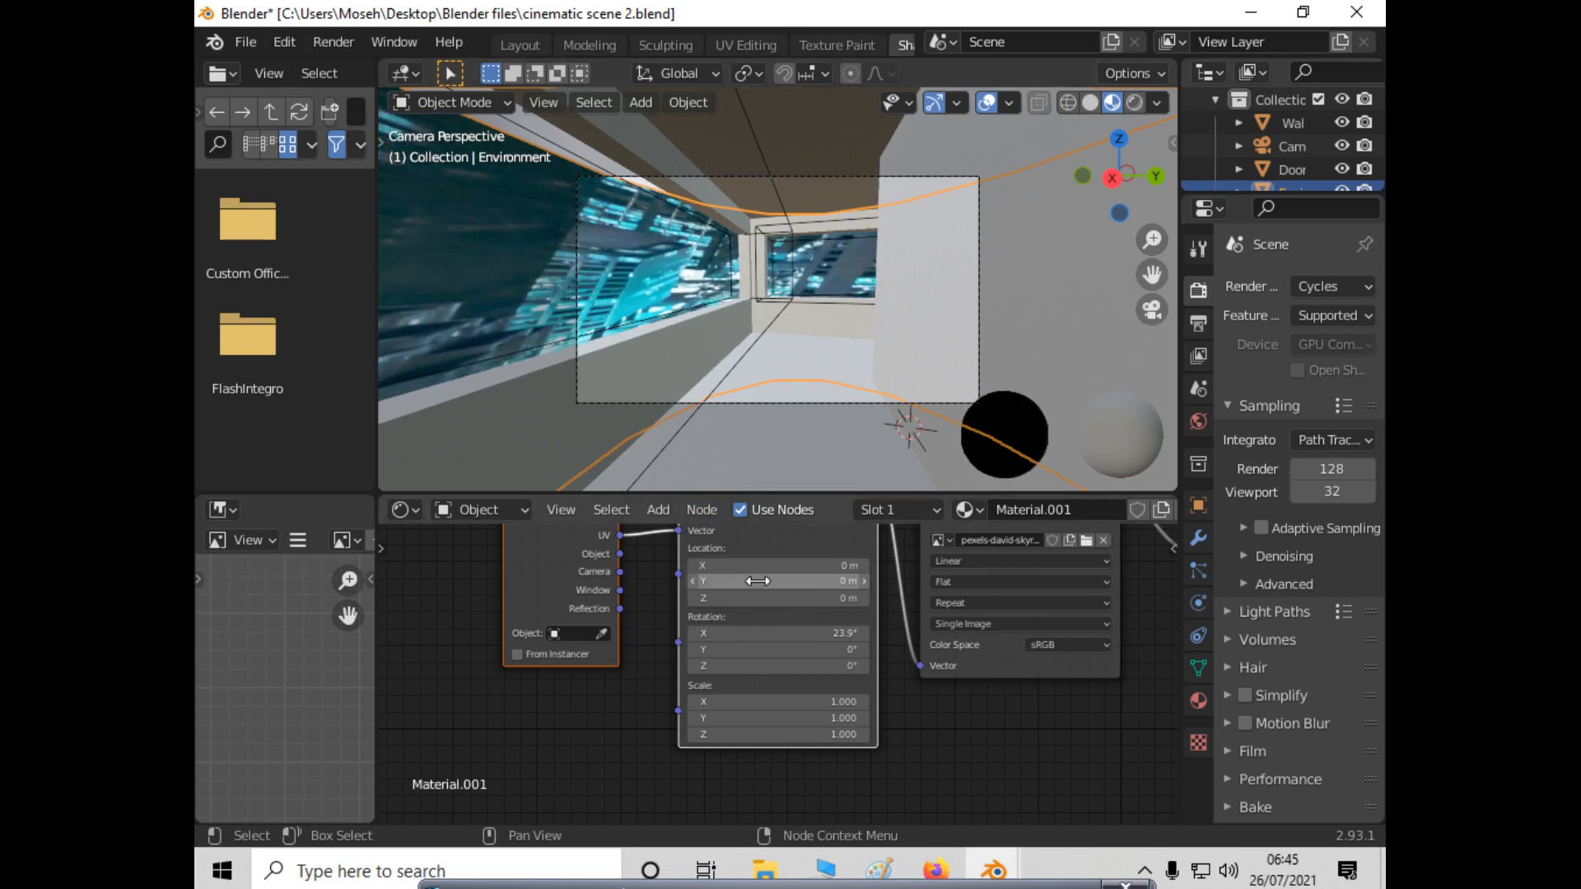
{"action": "mouse_move", "coordinate": [763, 649]}
{"action": "left_mouse_down"}
{"action": "mouse_move", "coordinate": [779, 649]}
{"action": "mouse_move", "coordinate": [757, 670]}
{"action": "left_mouse_up"}
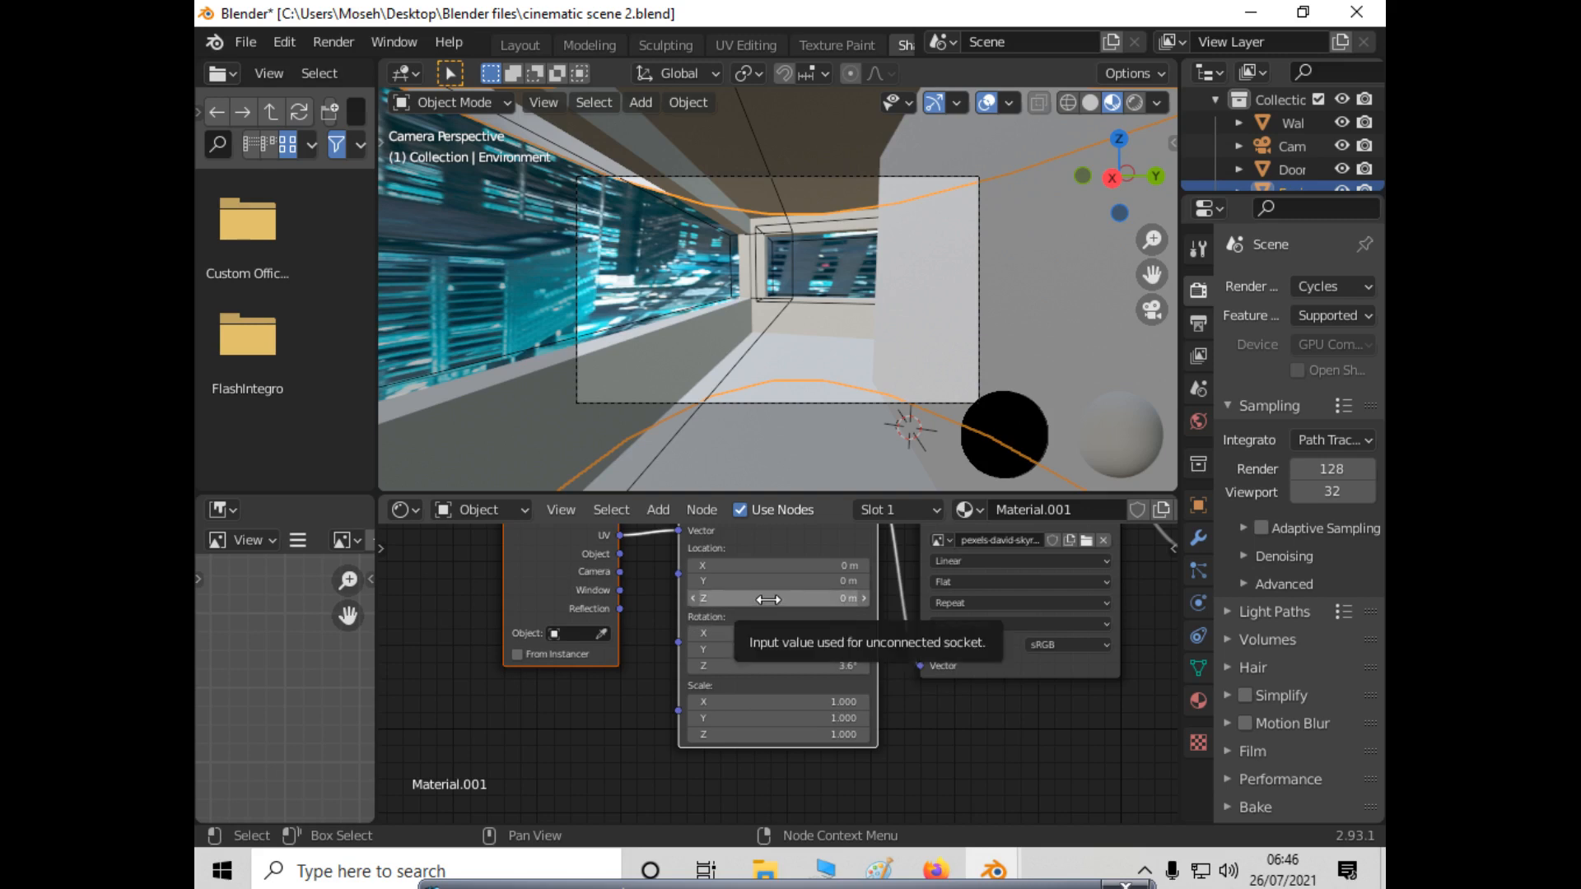
{"action": "left_click_drag", "start_coordinate": [768, 600], "coordinate": [725, 566]}
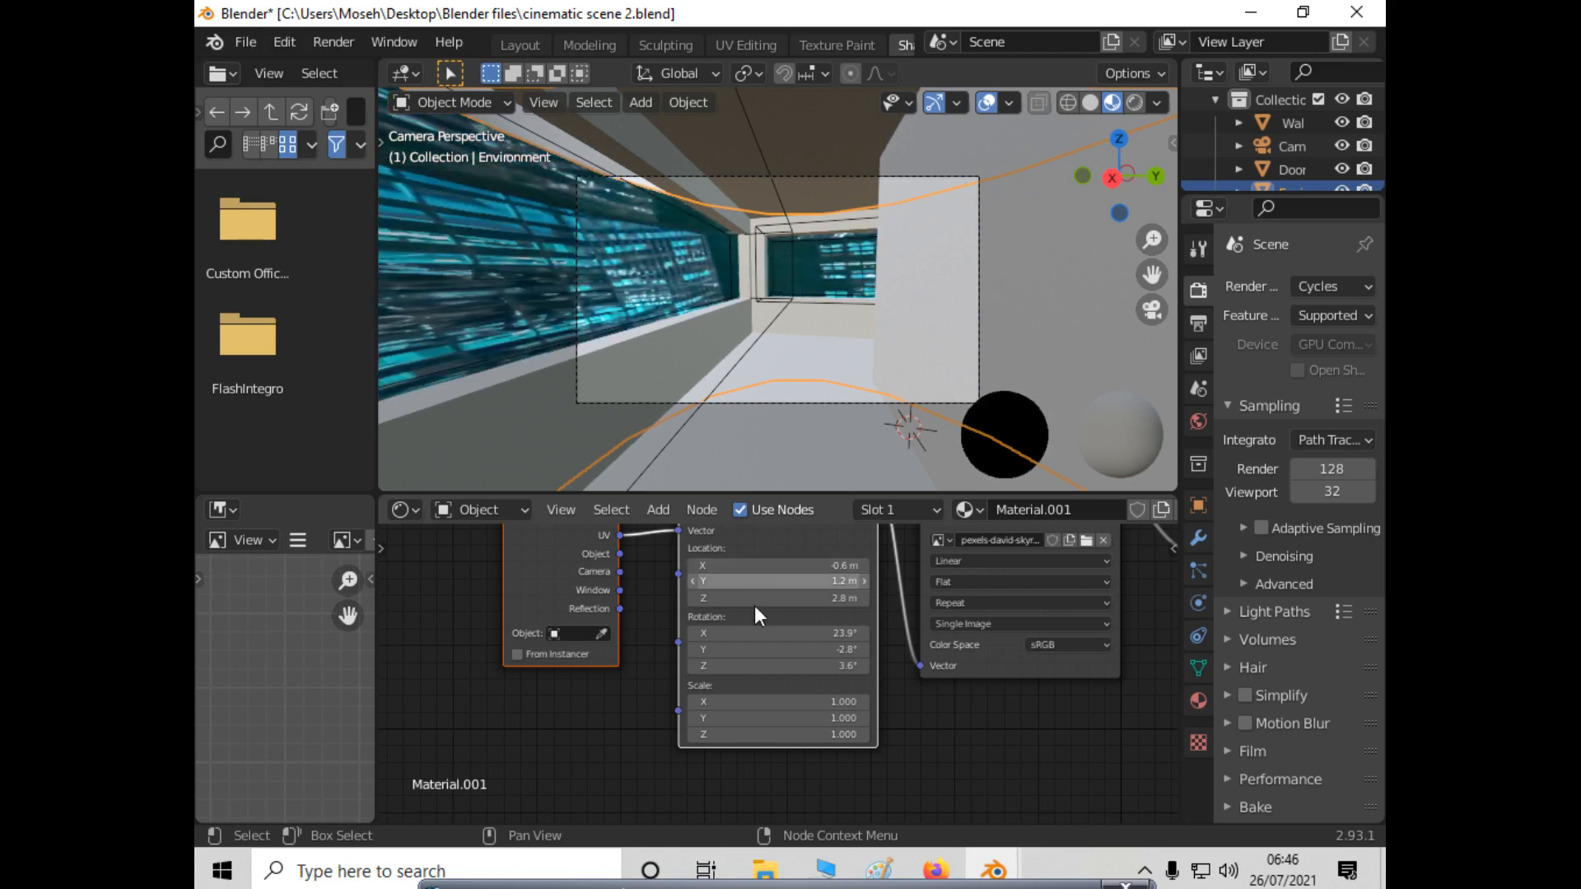
Examine the Material.001 node chain, especially the Texture Coordinate and Mapping nodes and how they connect to the image texture.
{"action": "scroll", "coordinate": [611, 690], "scroll_direction": "up", "scroll_amount": 1}
{"action": "scroll", "coordinate": [613, 695], "scroll_direction": "down", "scroll_amount": 3}
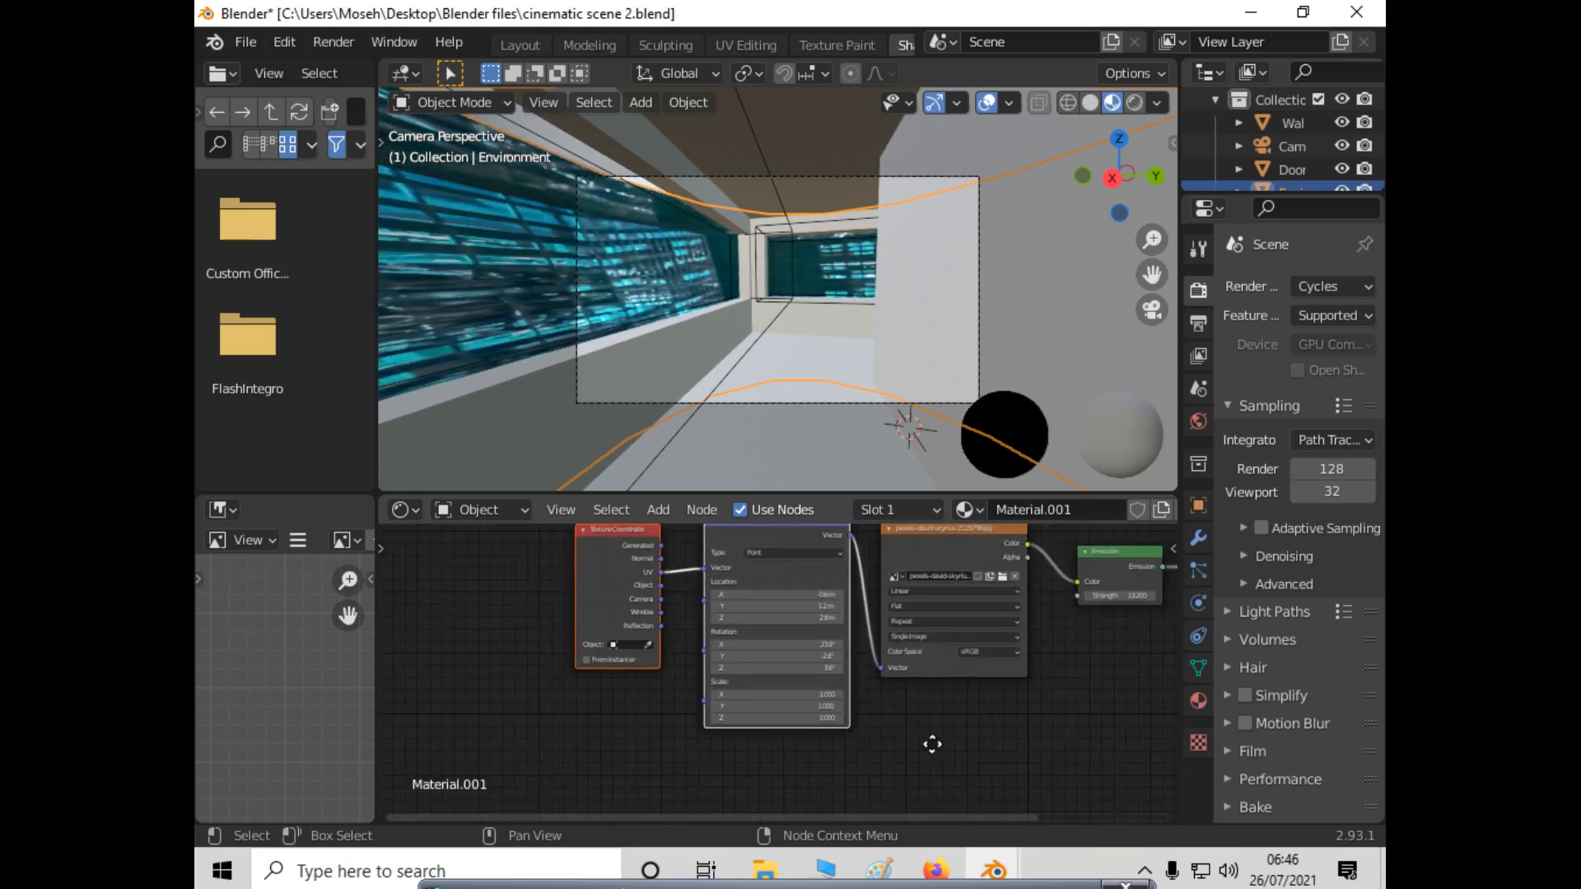
{"action": "middle_click_drag", "start_coordinate": [931, 742], "coordinate": [844, 770]}
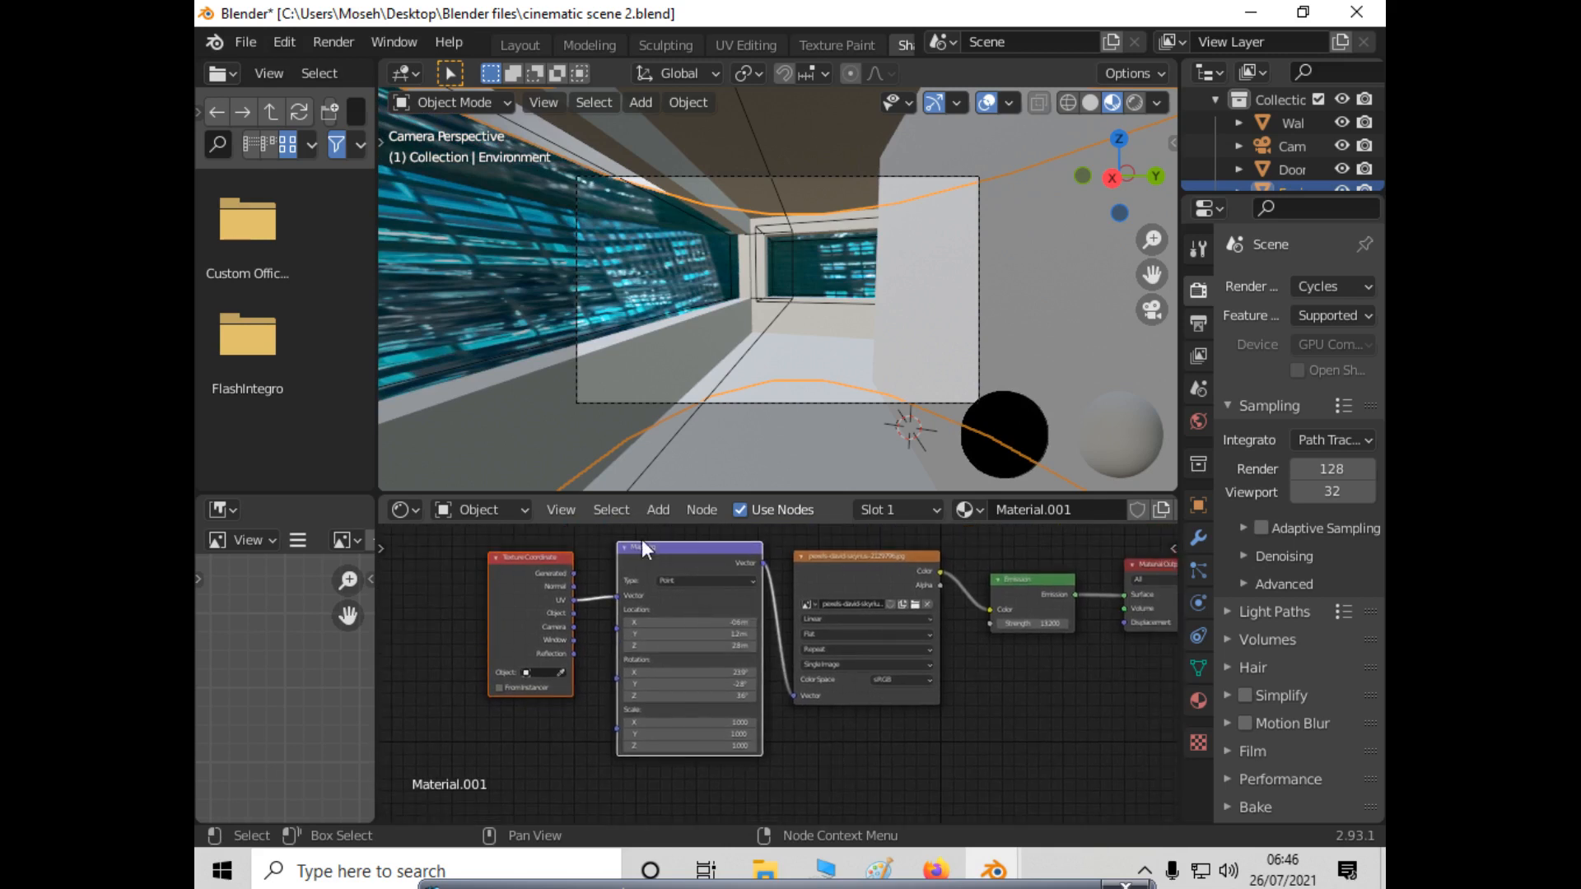
{"action": "scroll", "coordinate": [515, 571], "scroll_direction": "up", "scroll_amount": 1}
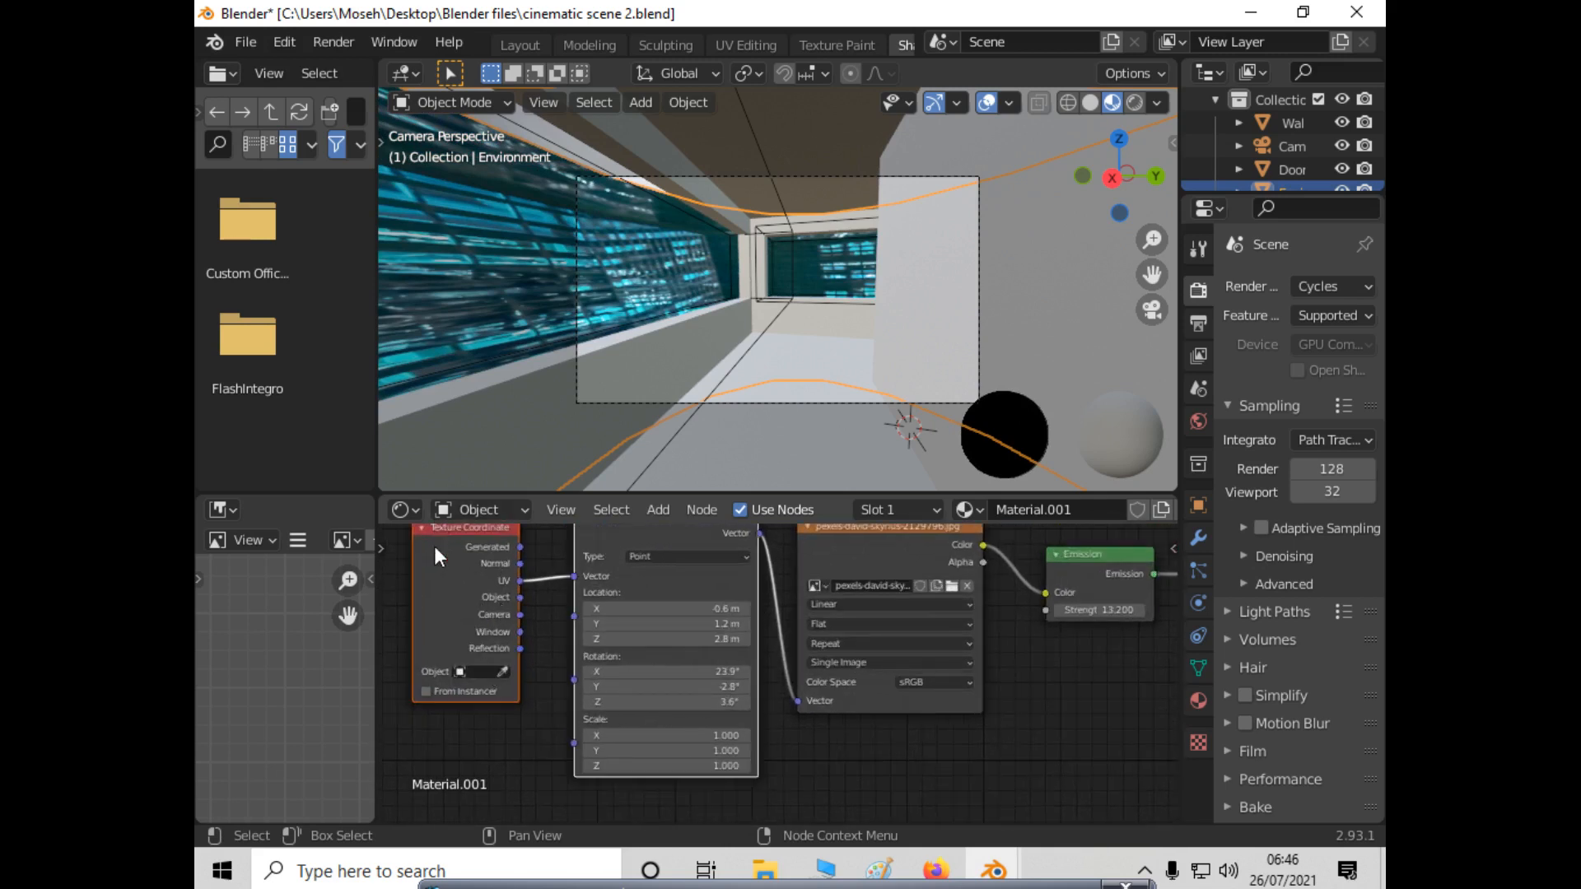
{"action": "scroll", "coordinate": [520, 685], "scroll_direction": "up", "scroll_amount": 2}
{"action": "middle_click_drag", "start_coordinate": [724, 662], "coordinate": [815, 511]}
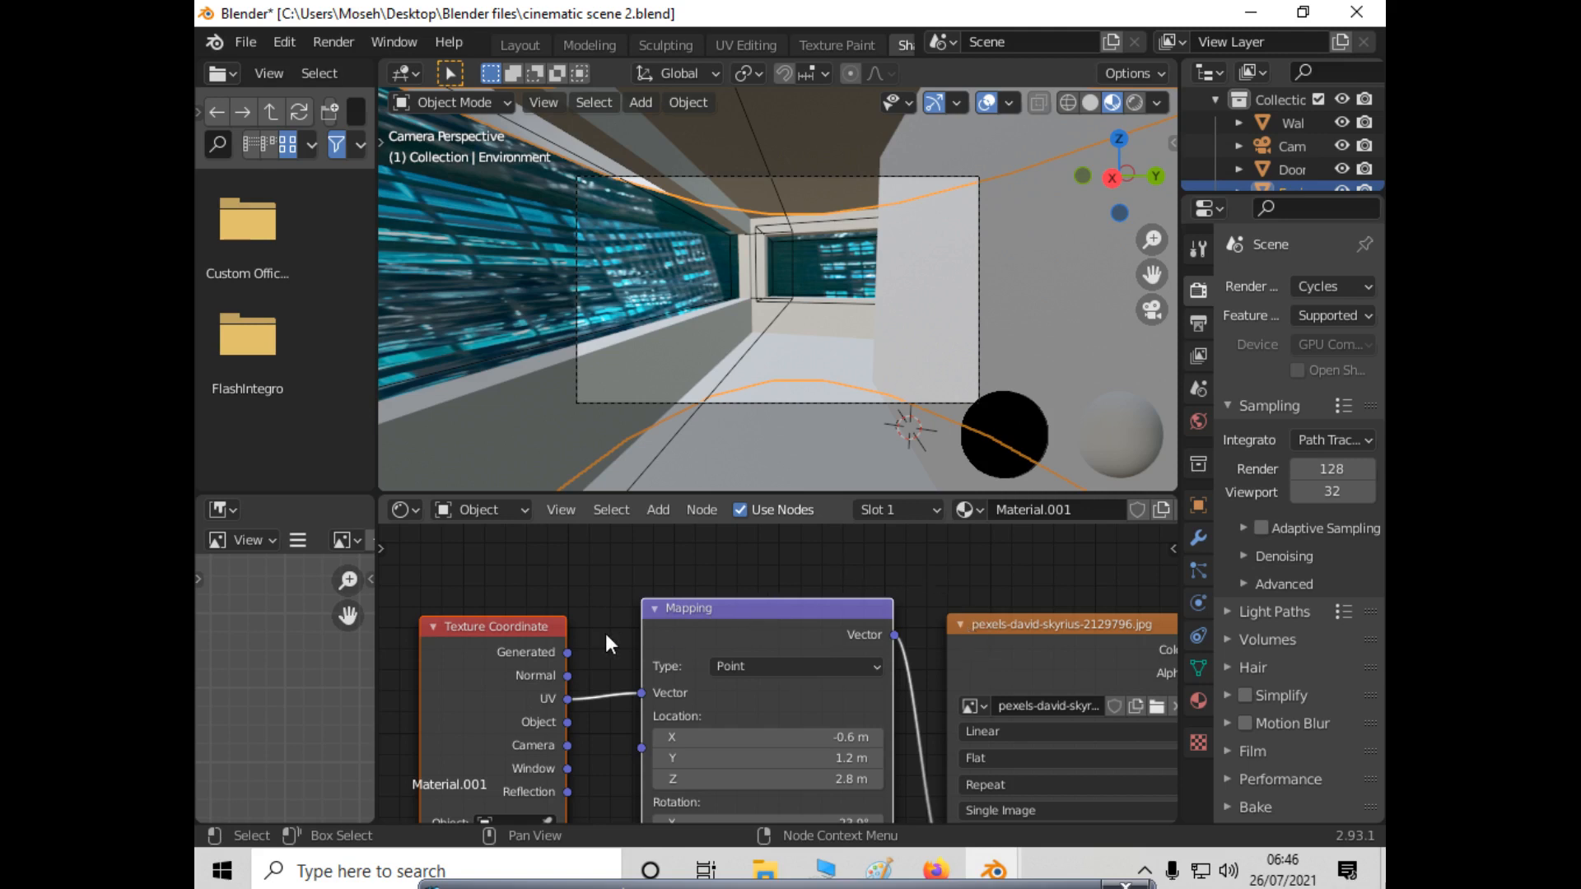
{"action": "scroll", "coordinate": [942, 578], "scroll_direction": "down", "scroll_amount": 1}
{"action": "middle_click_drag", "start_coordinate": [942, 577], "coordinate": [924, 476]}
{"action": "middle_click_drag", "start_coordinate": [924, 792], "coordinate": [924, 700]}
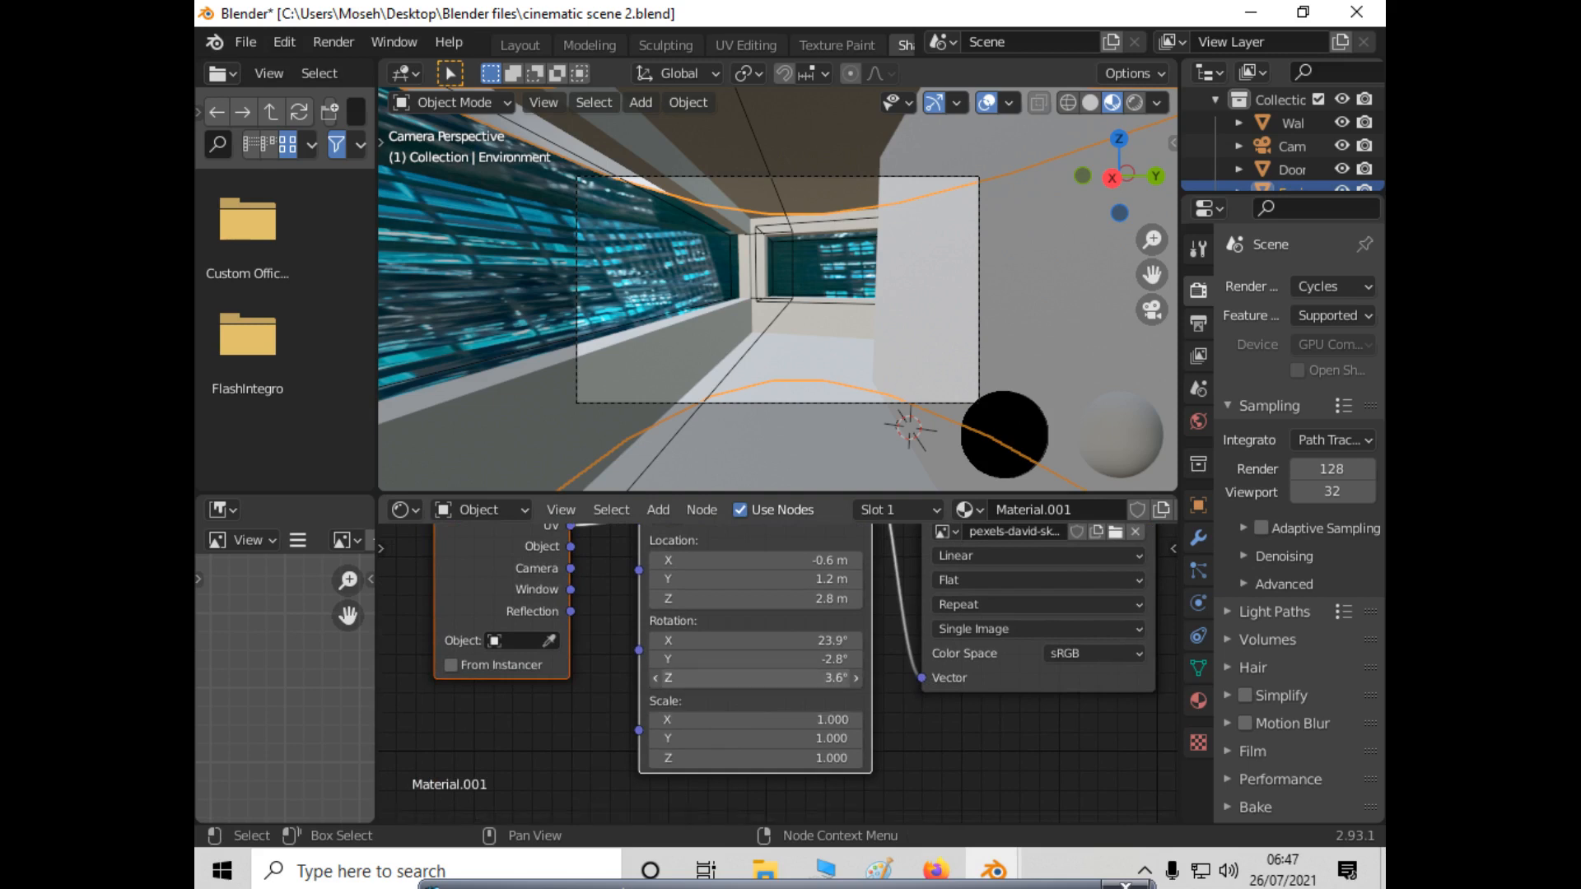
Adjust the Mapping node's rotation to Y -0.3° and Z 0.8°, and its scale to X 4 and Y 0.8.
{"action": "left_click_drag", "start_coordinate": [725, 678], "coordinate": [723, 680]}
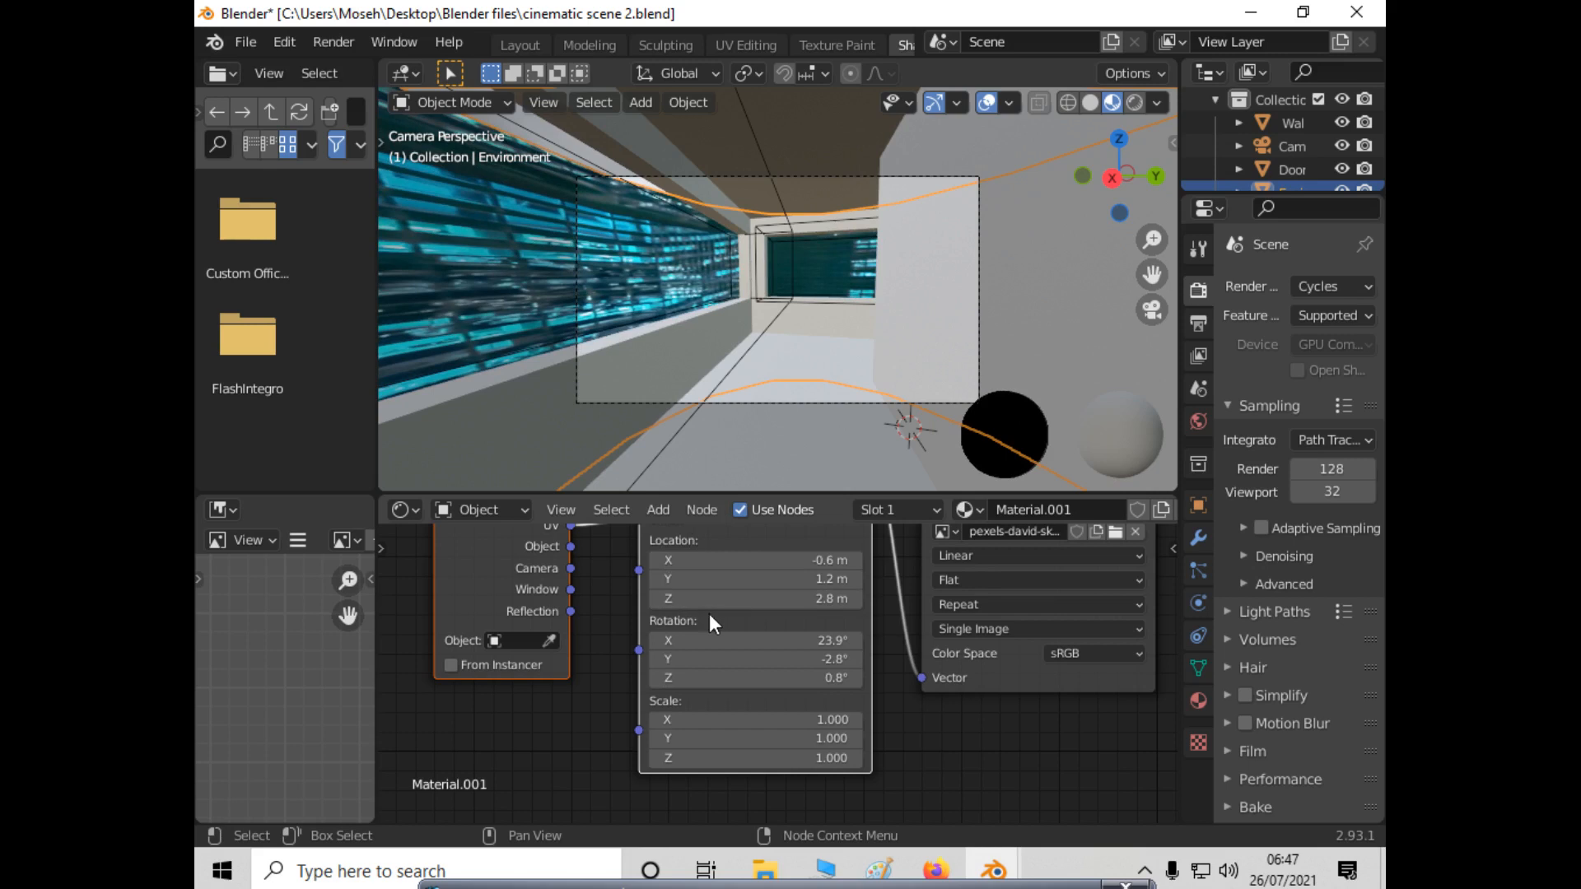
{"action": "left_click_drag", "start_coordinate": [706, 659], "coordinate": [741, 659]}
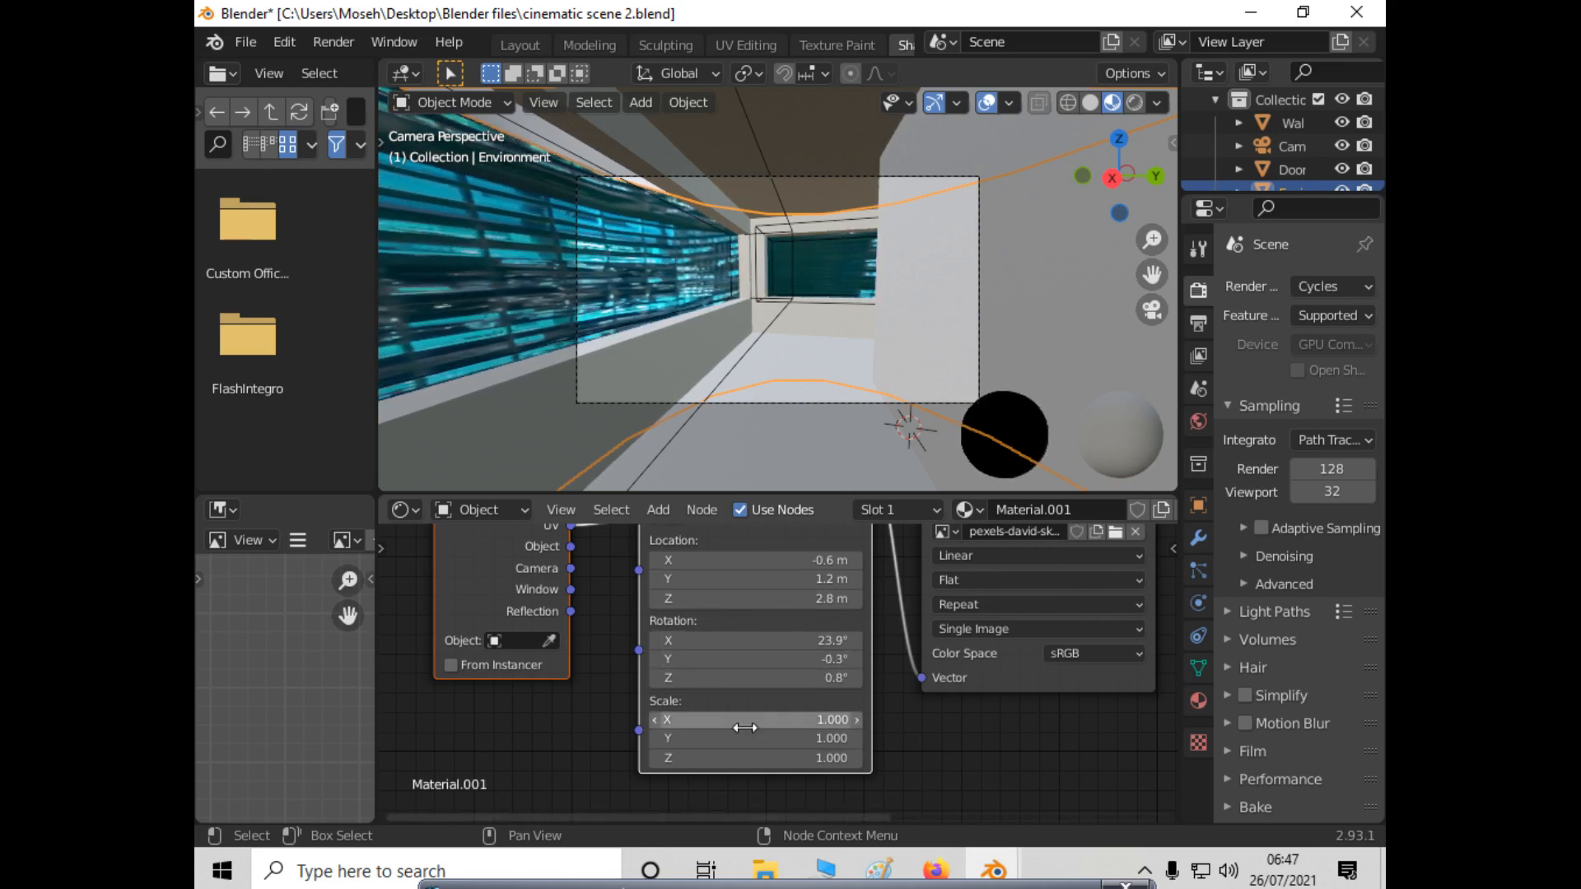
{"action": "left_click_drag", "start_coordinate": [745, 728], "coordinate": [817, 728]}
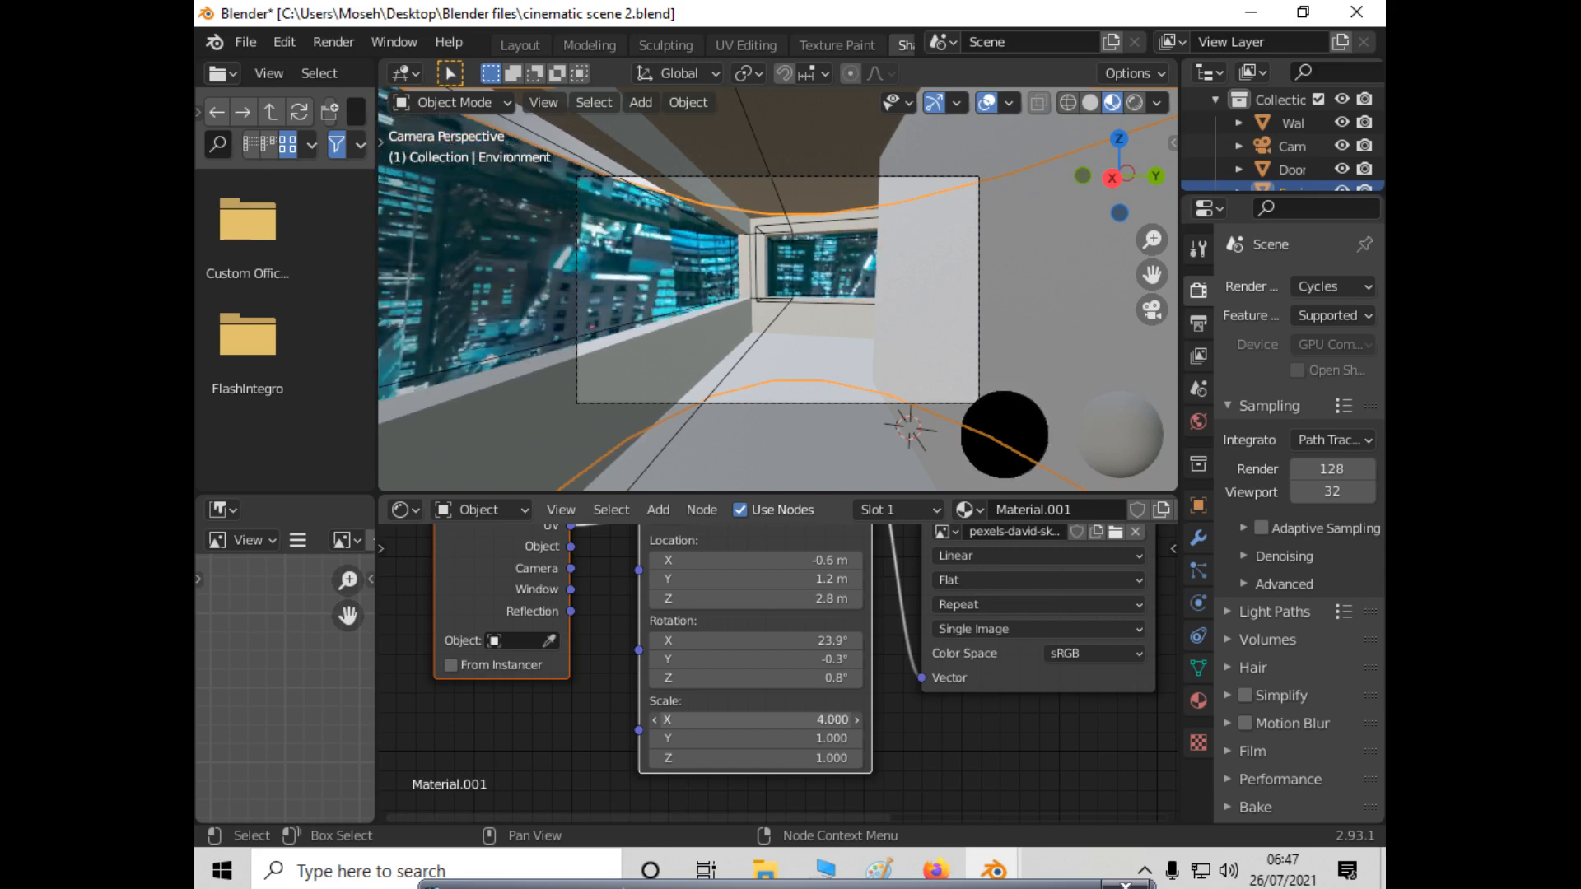
{"action": "left_click", "coordinate": [746, 739]}
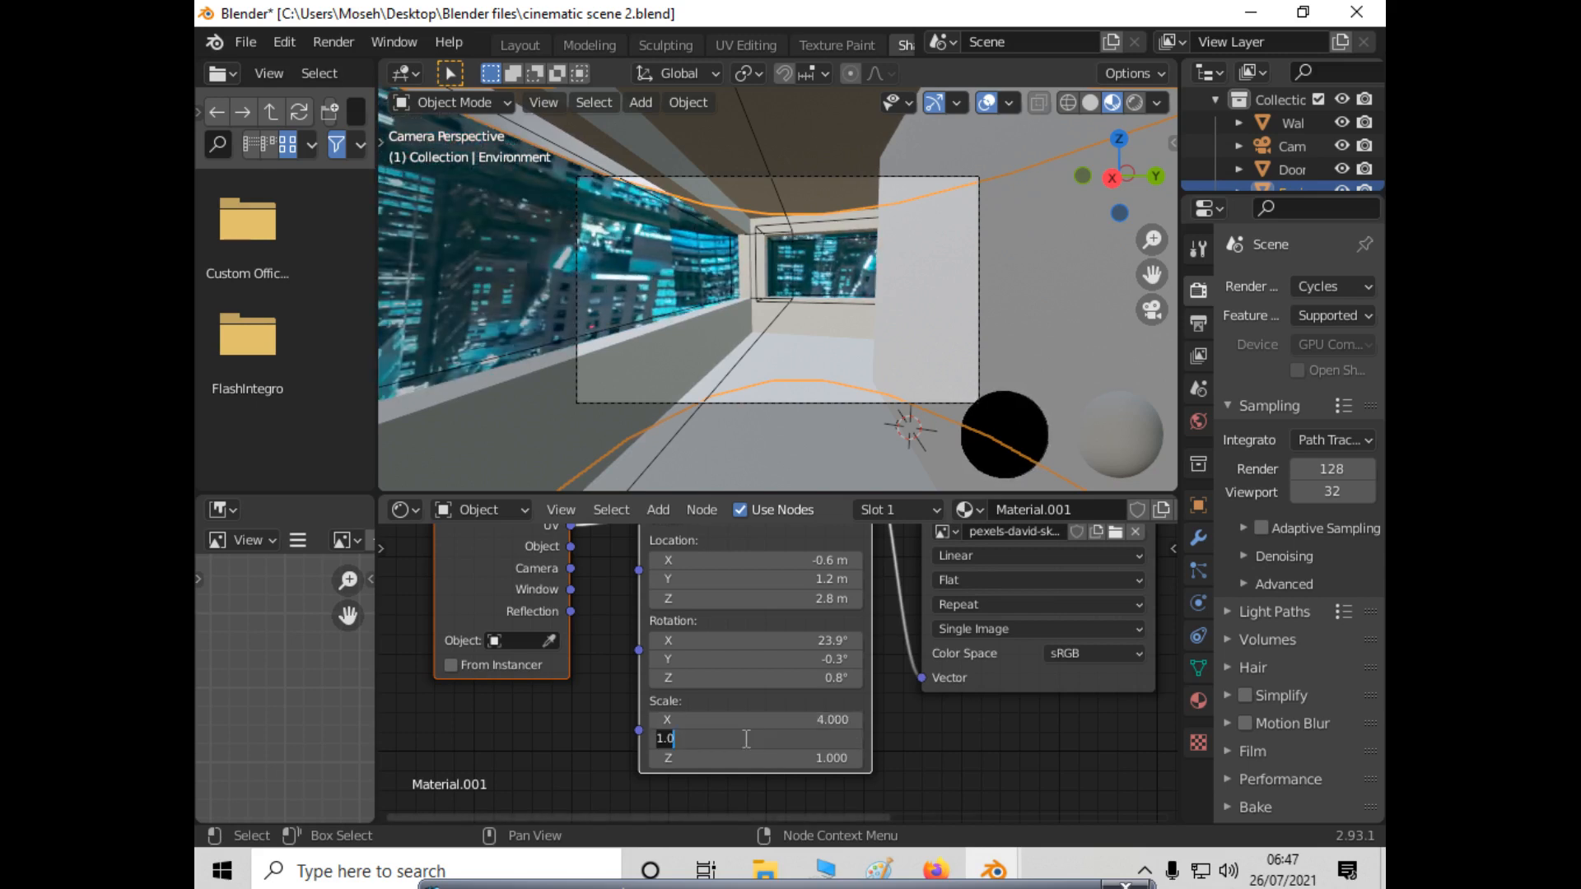
{"action": "type", "text": "2.1"}
{"action": "key", "text": "Return"}
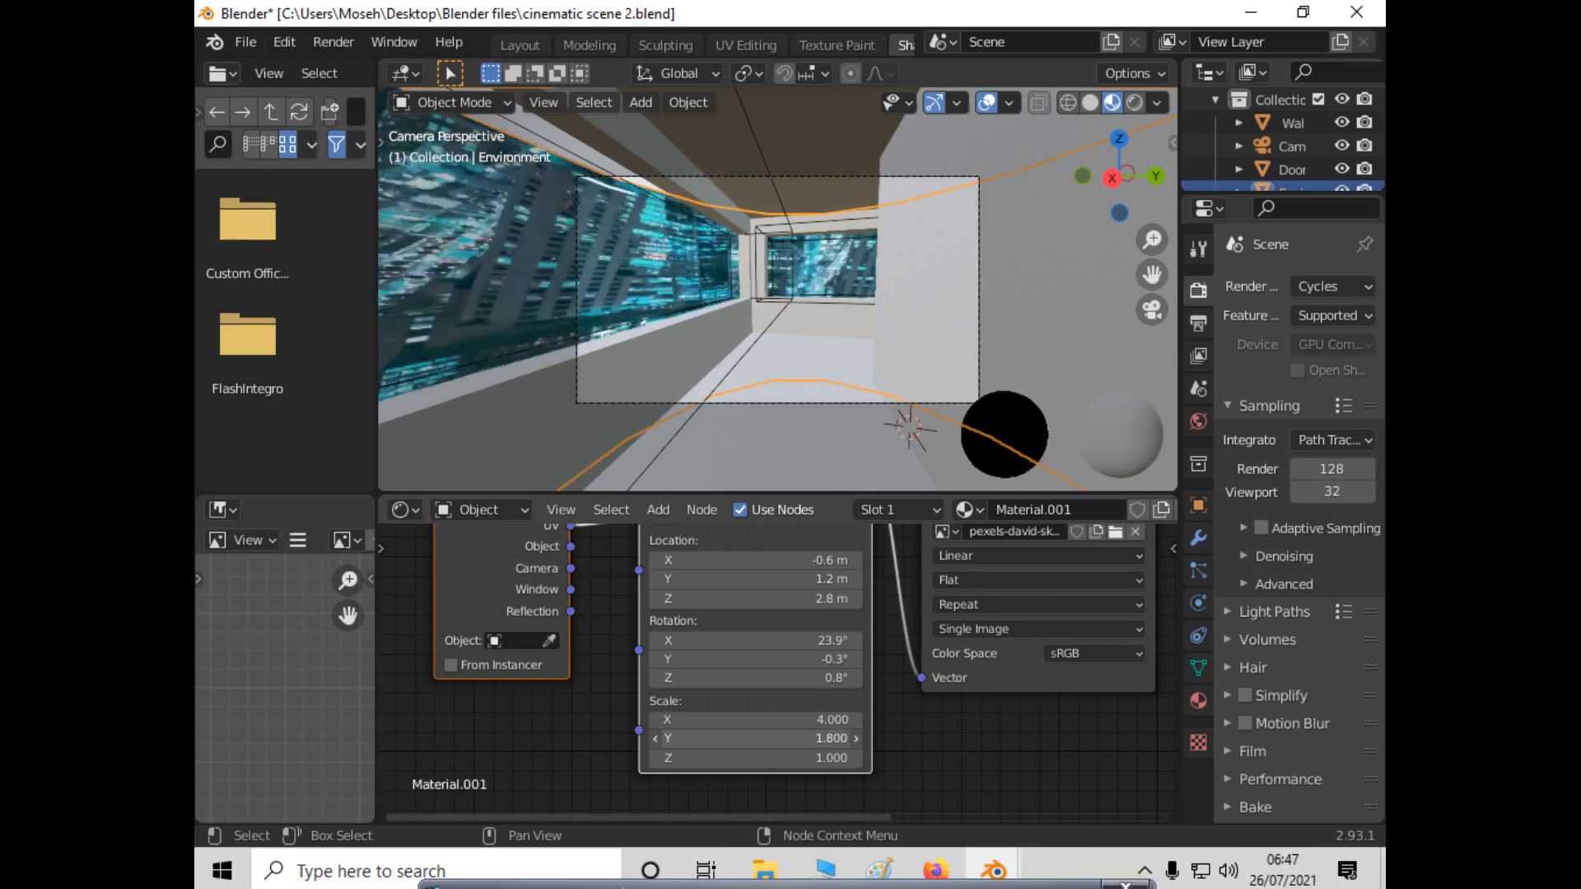
{"action": "left_click_drag", "start_coordinate": [746, 739], "coordinate": [725, 739]}
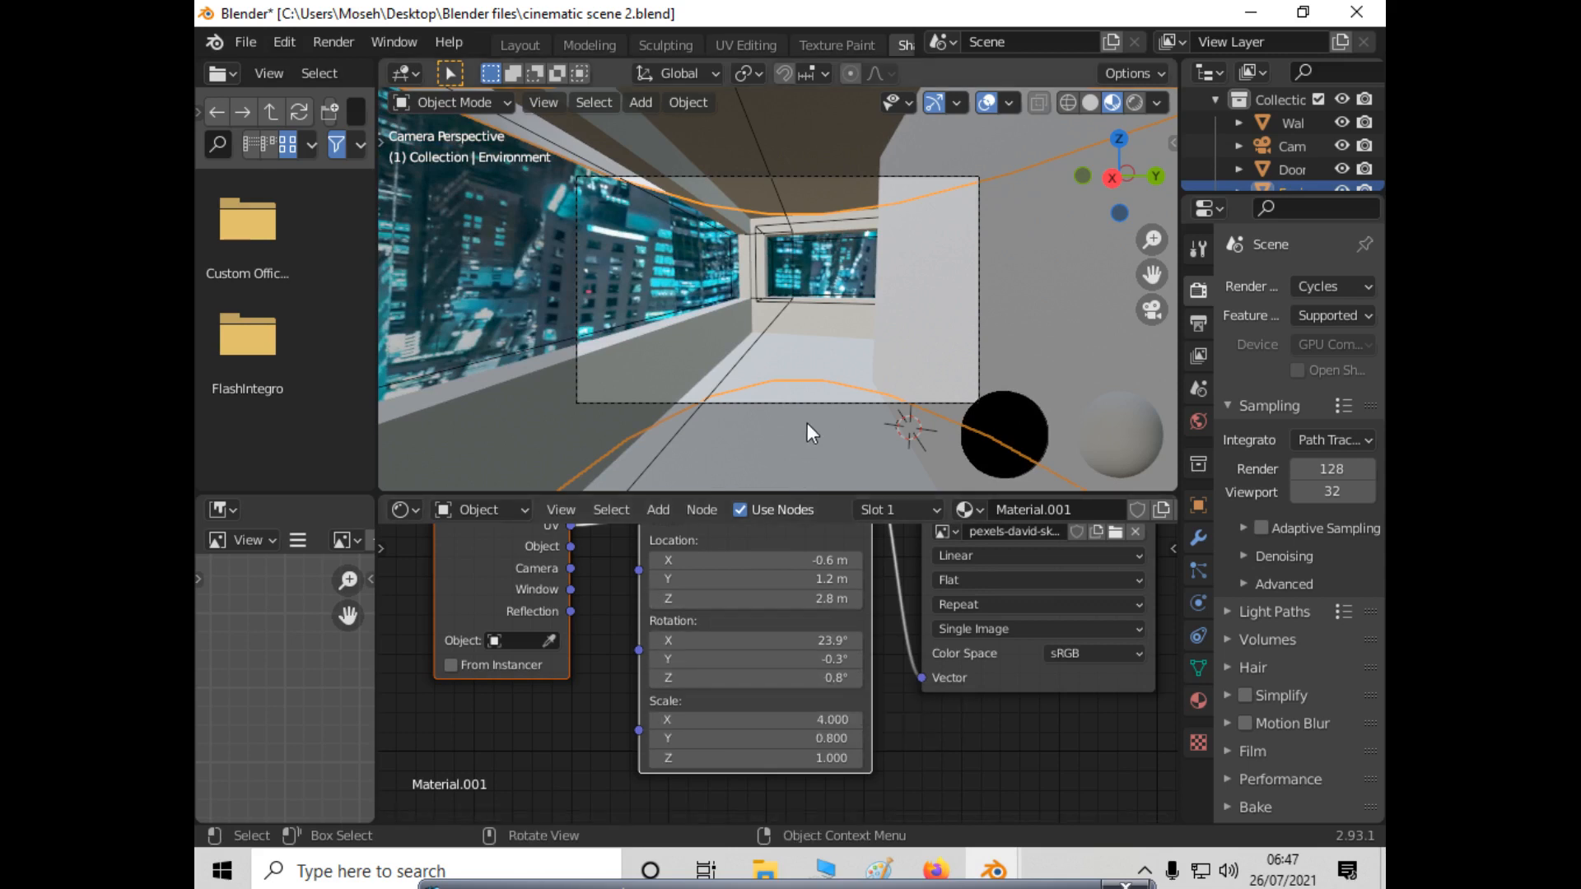
Check the city texture through the camera and from outside and above the Environment cylinder.
{"action": "scroll", "coordinate": [807, 423], "scroll_direction": "down", "scroll_amount": 5}
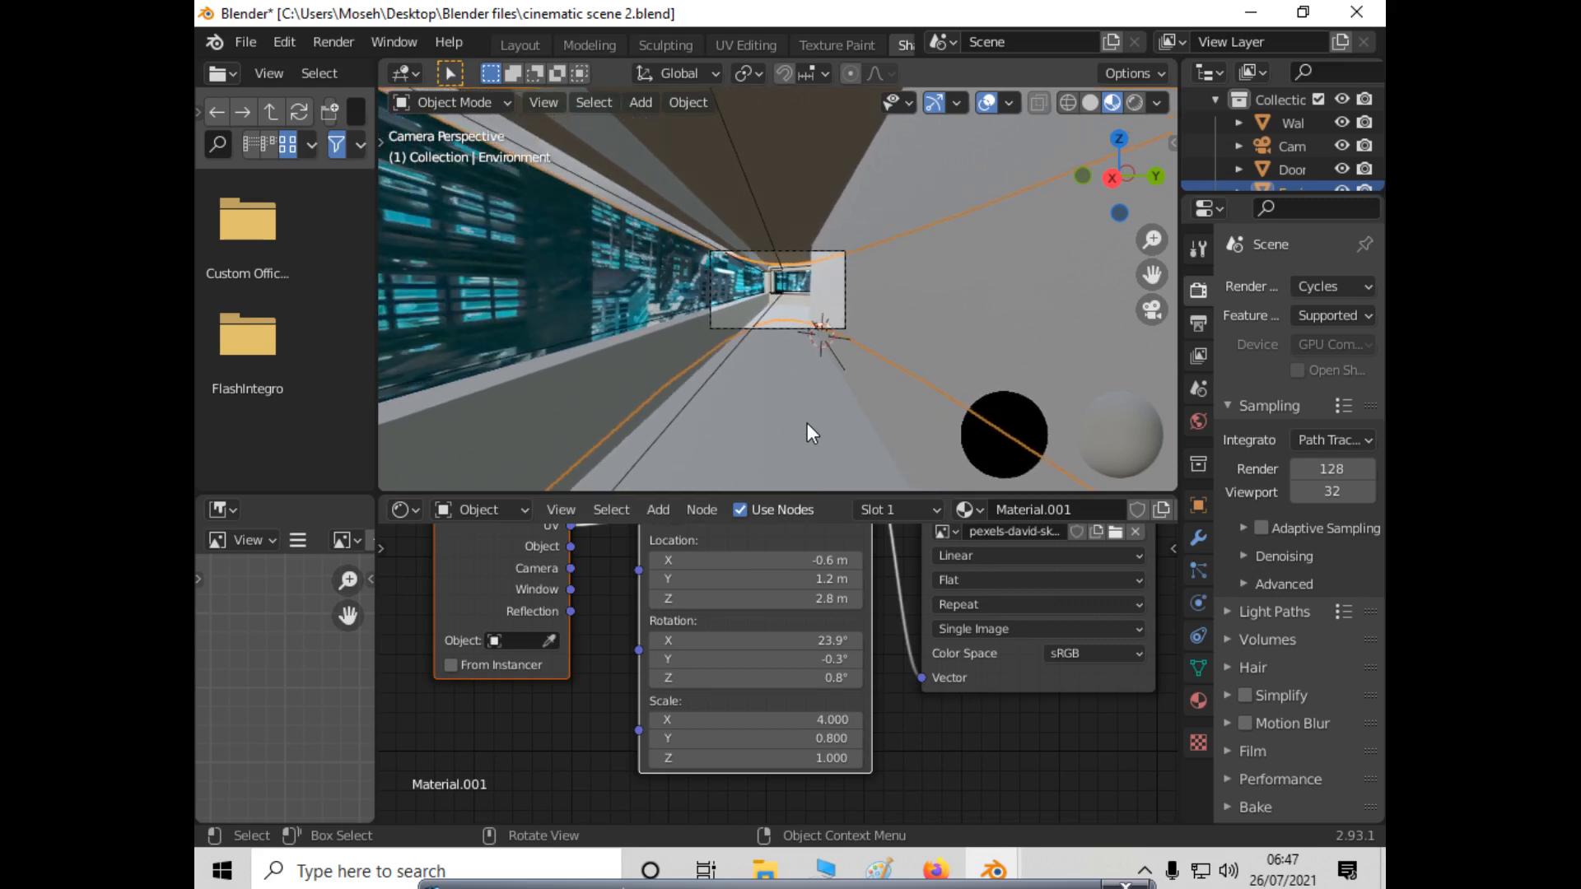
{"action": "scroll", "coordinate": [807, 422], "scroll_direction": "up", "scroll_amount": 6}
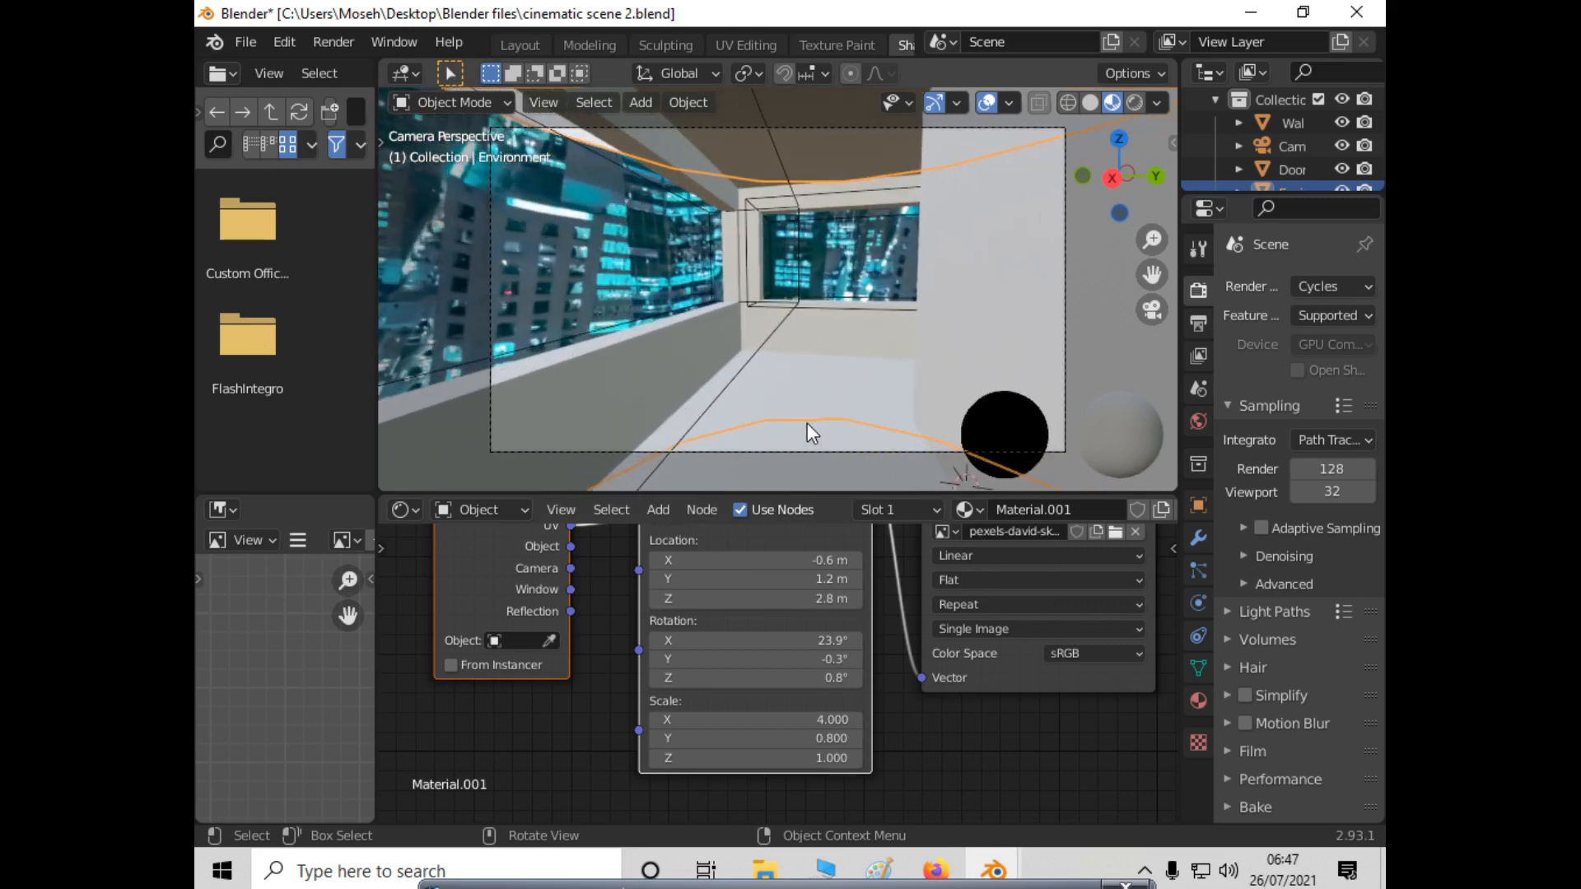
{"action": "key", "text": "KP_0"}
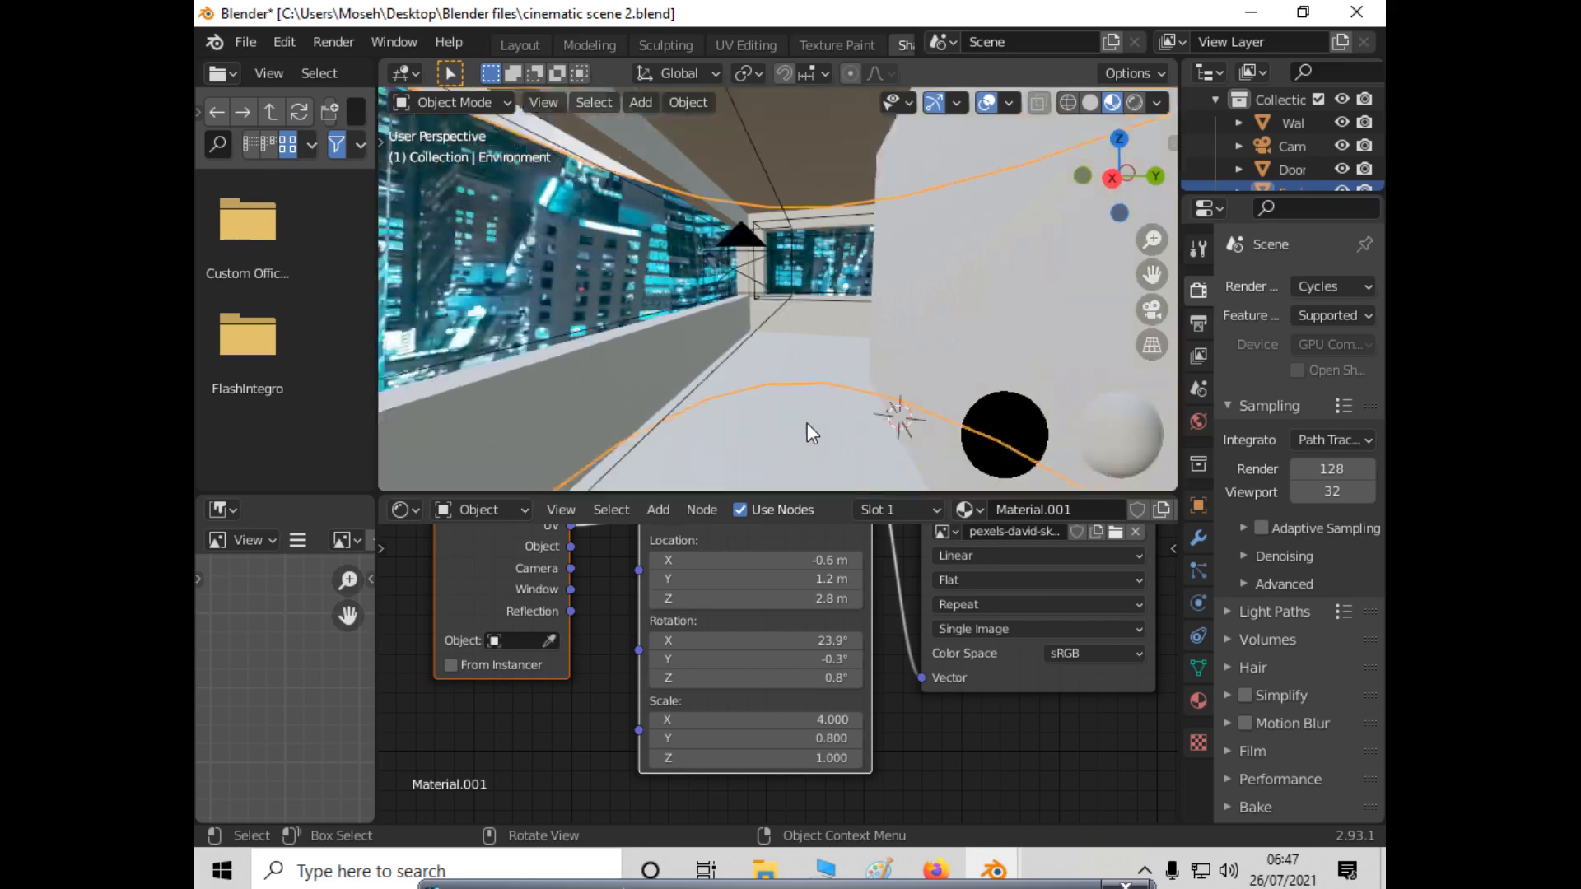
{"action": "scroll", "coordinate": [807, 422], "scroll_direction": "down", "scroll_amount": 4}
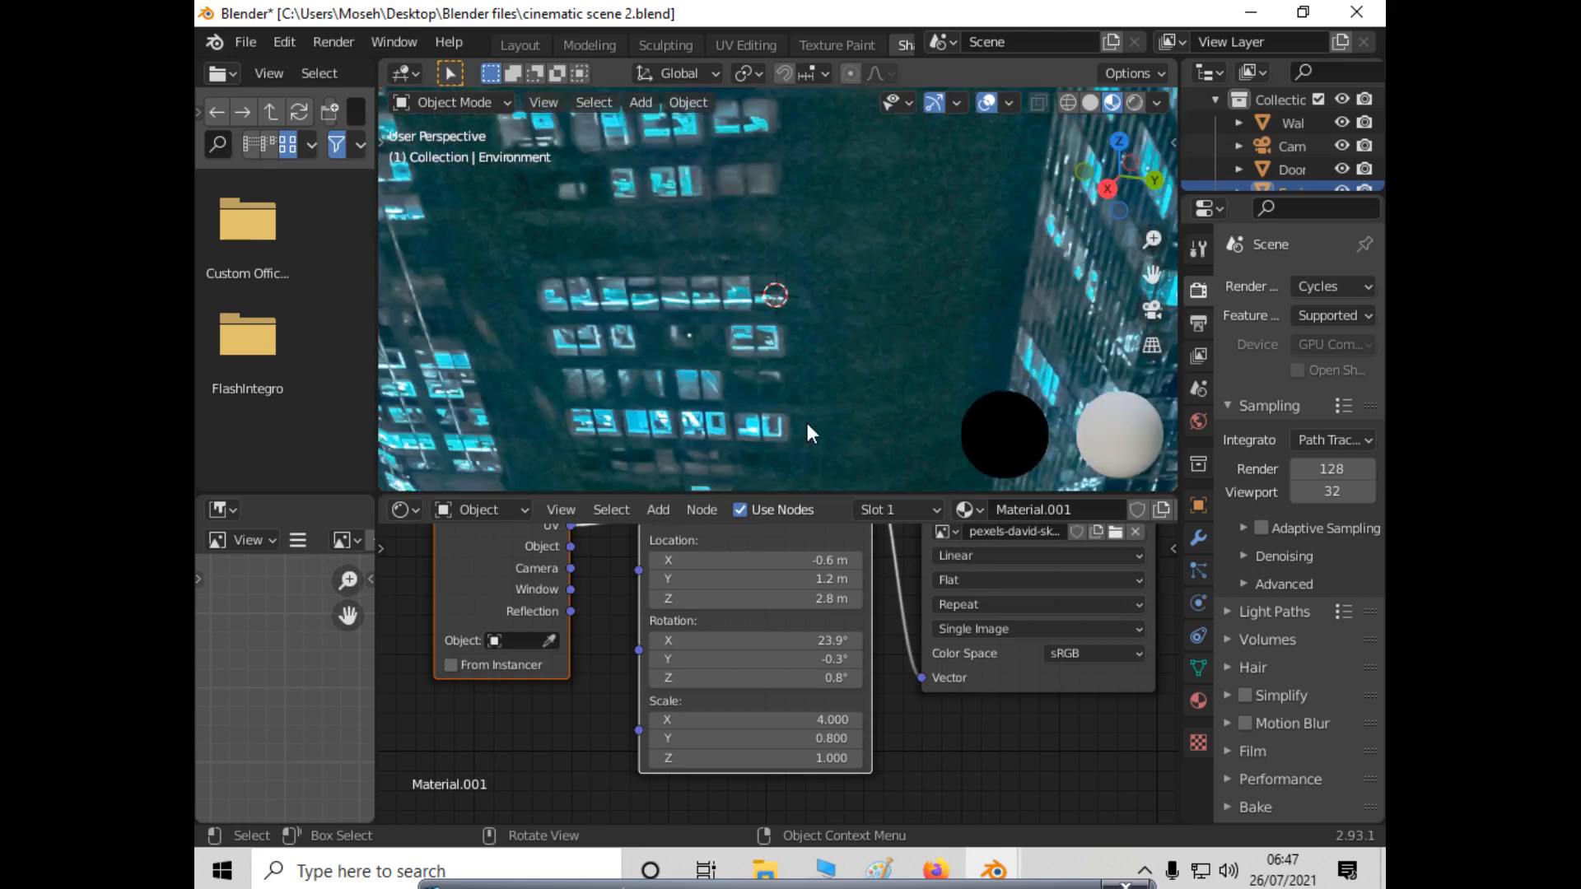
{"action": "scroll", "coordinate": [807, 423], "scroll_direction": "down", "scroll_amount": 4}
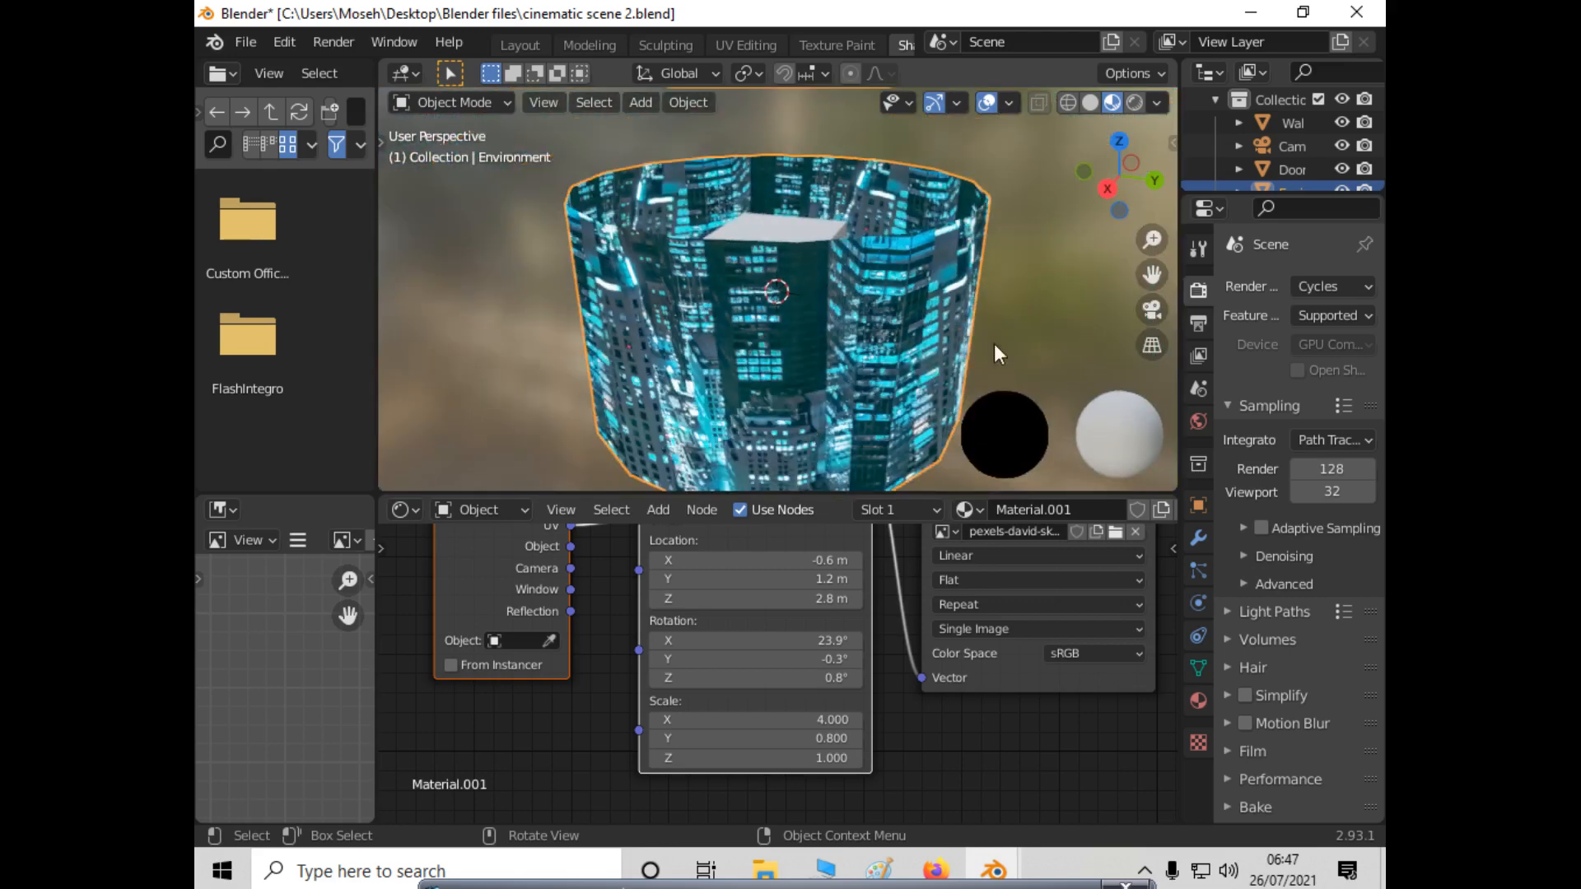
{"action": "middle_click_drag", "start_coordinate": [1036, 315], "coordinate": [481, 384]}
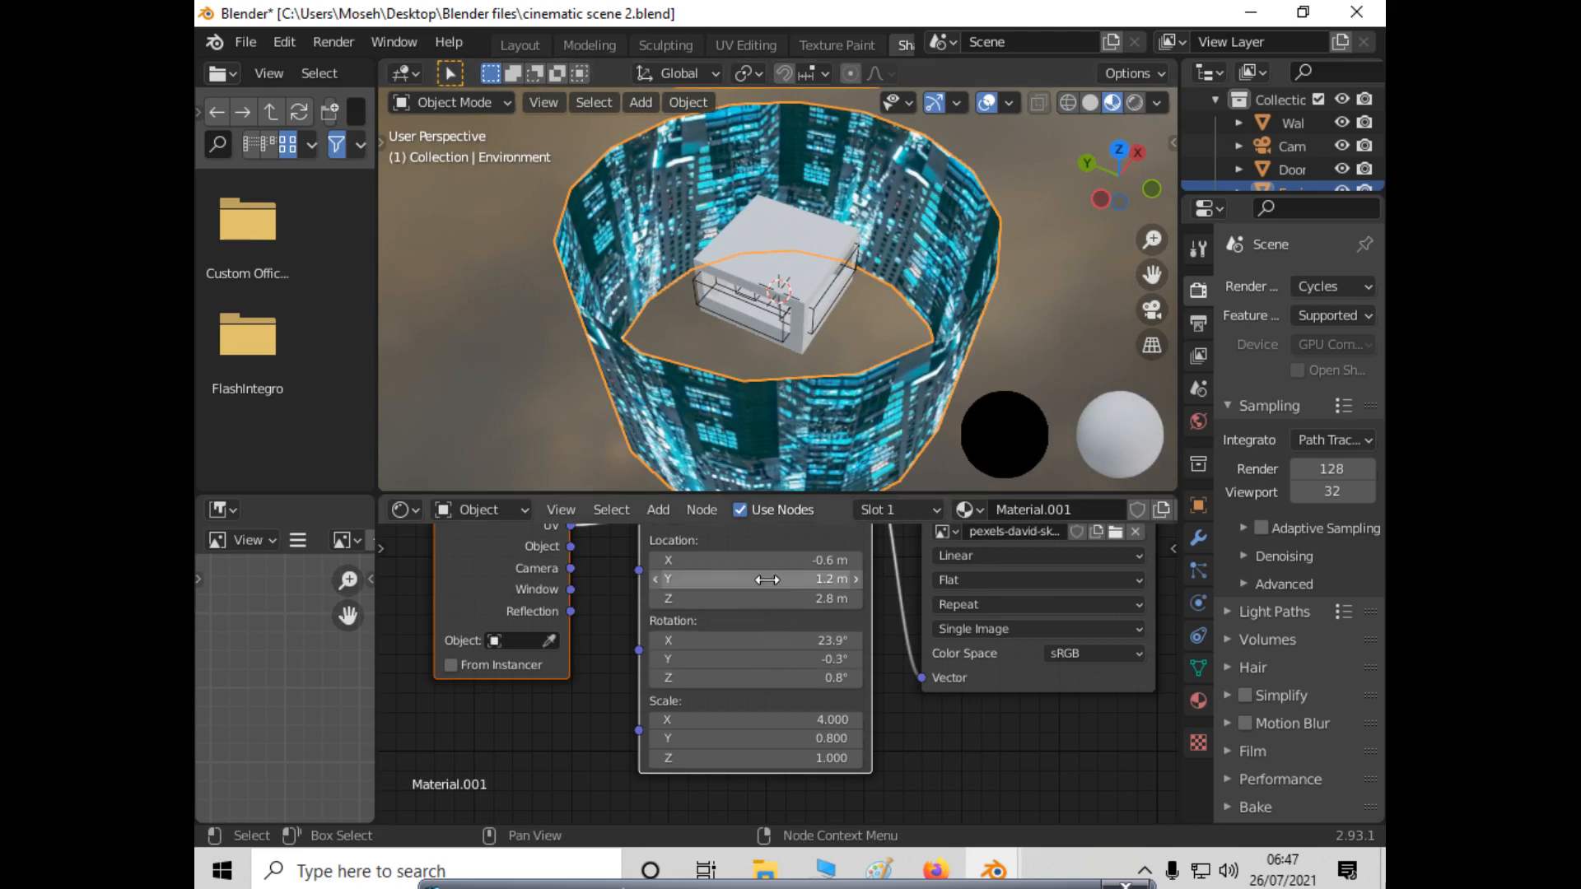
Set the Mapping node's location to X 1.6 m, Y 0.1 m and Z 2 m.
{"action": "left_click_drag", "start_coordinate": [755, 561], "coordinate": [856, 561]}
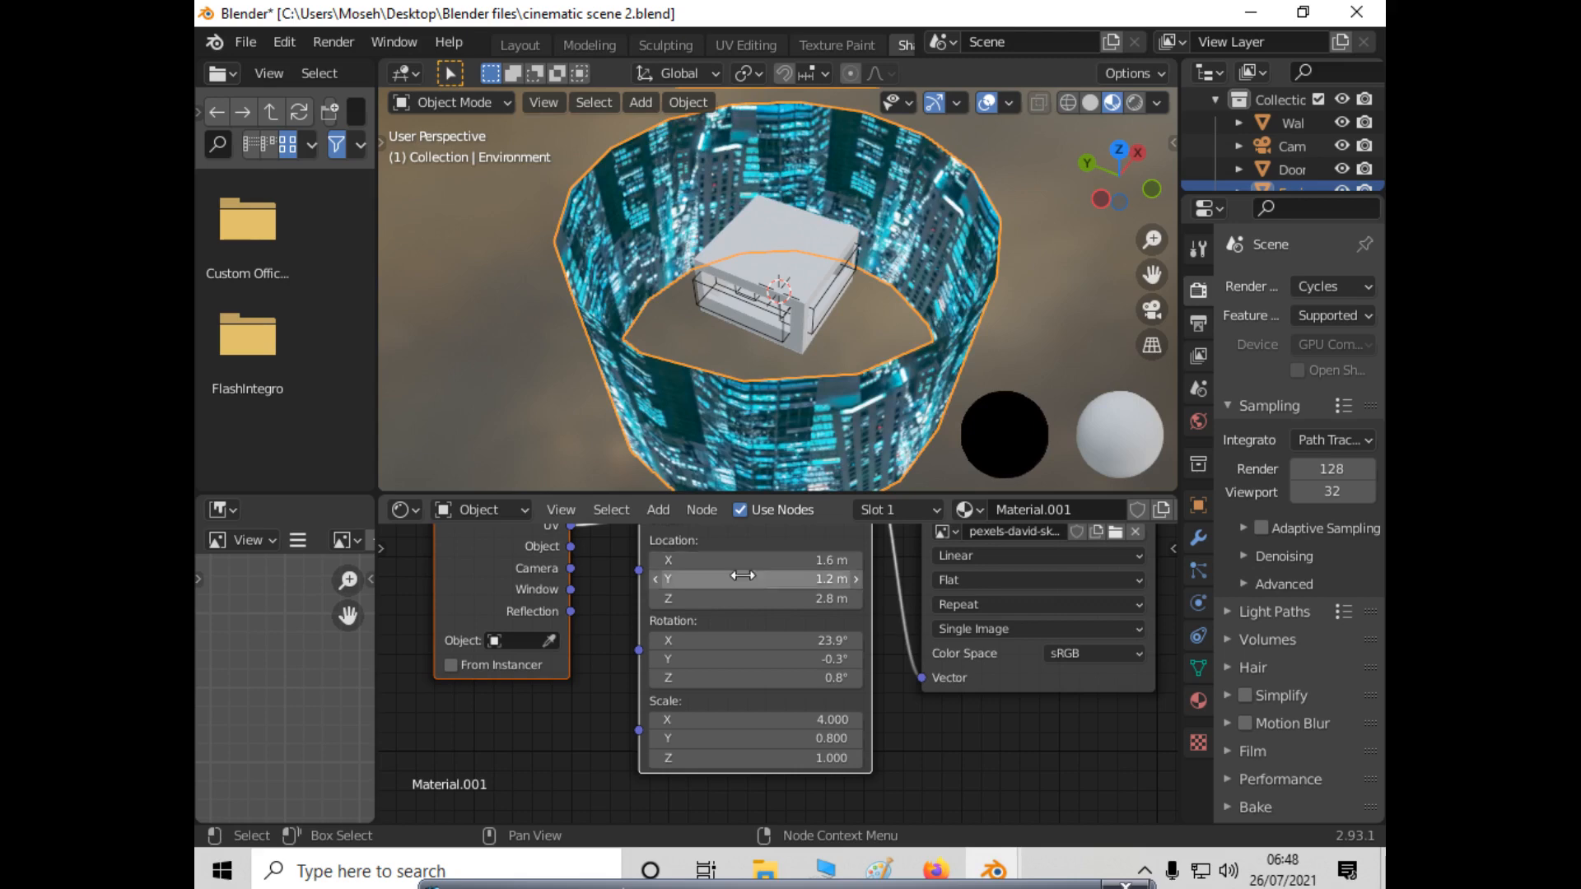
{"action": "left_click_drag", "start_coordinate": [716, 581], "coordinate": [676, 582]}
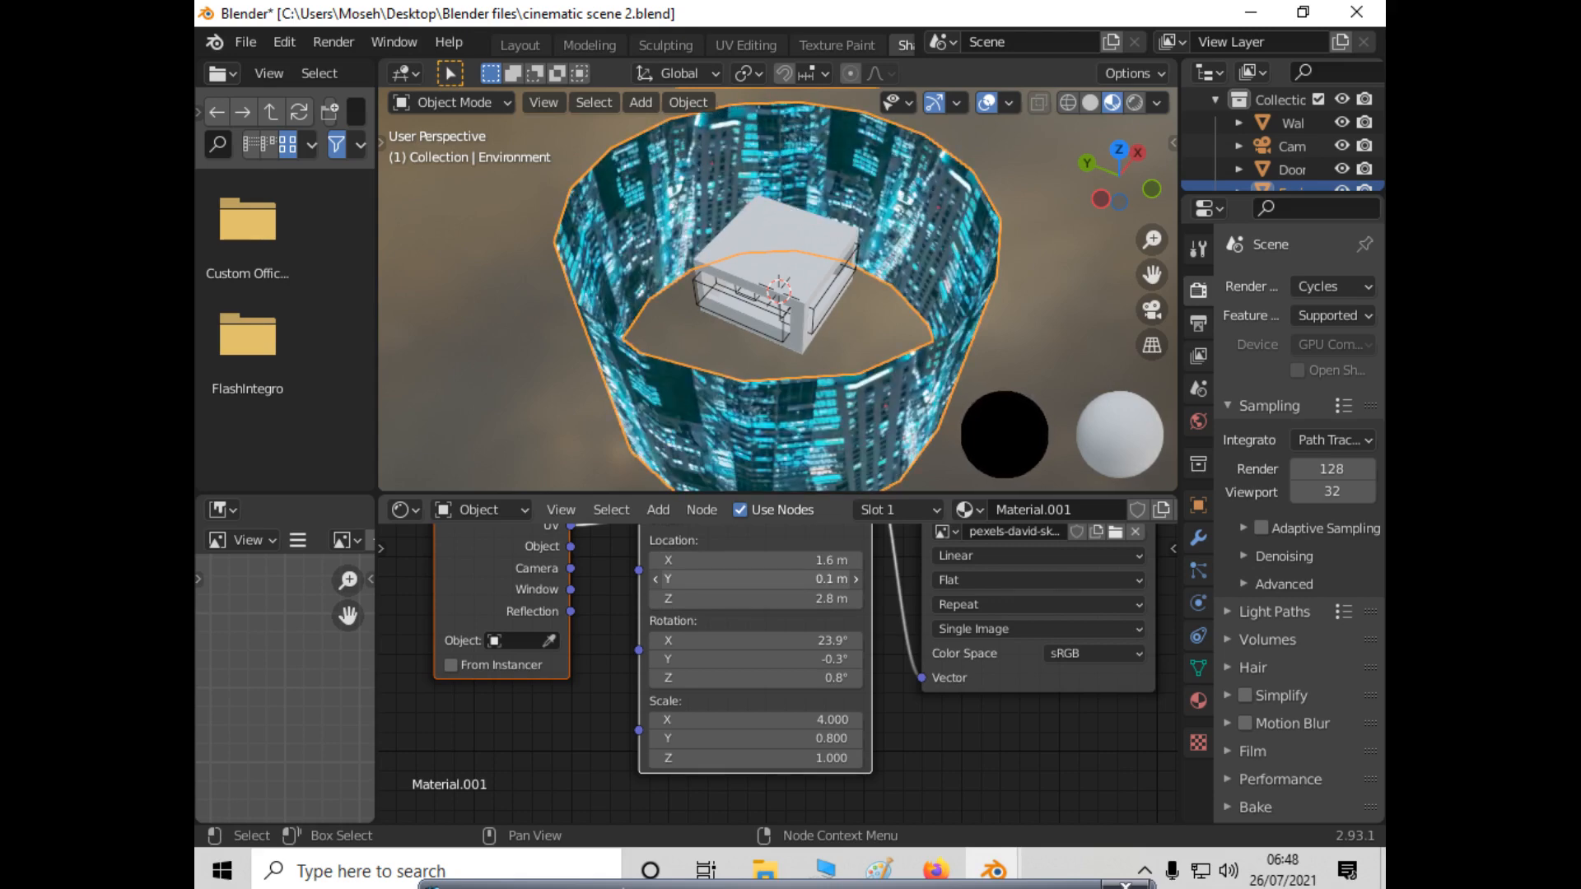
{"action": "middle_click_drag", "start_coordinate": [735, 610], "coordinate": [738, 600]}
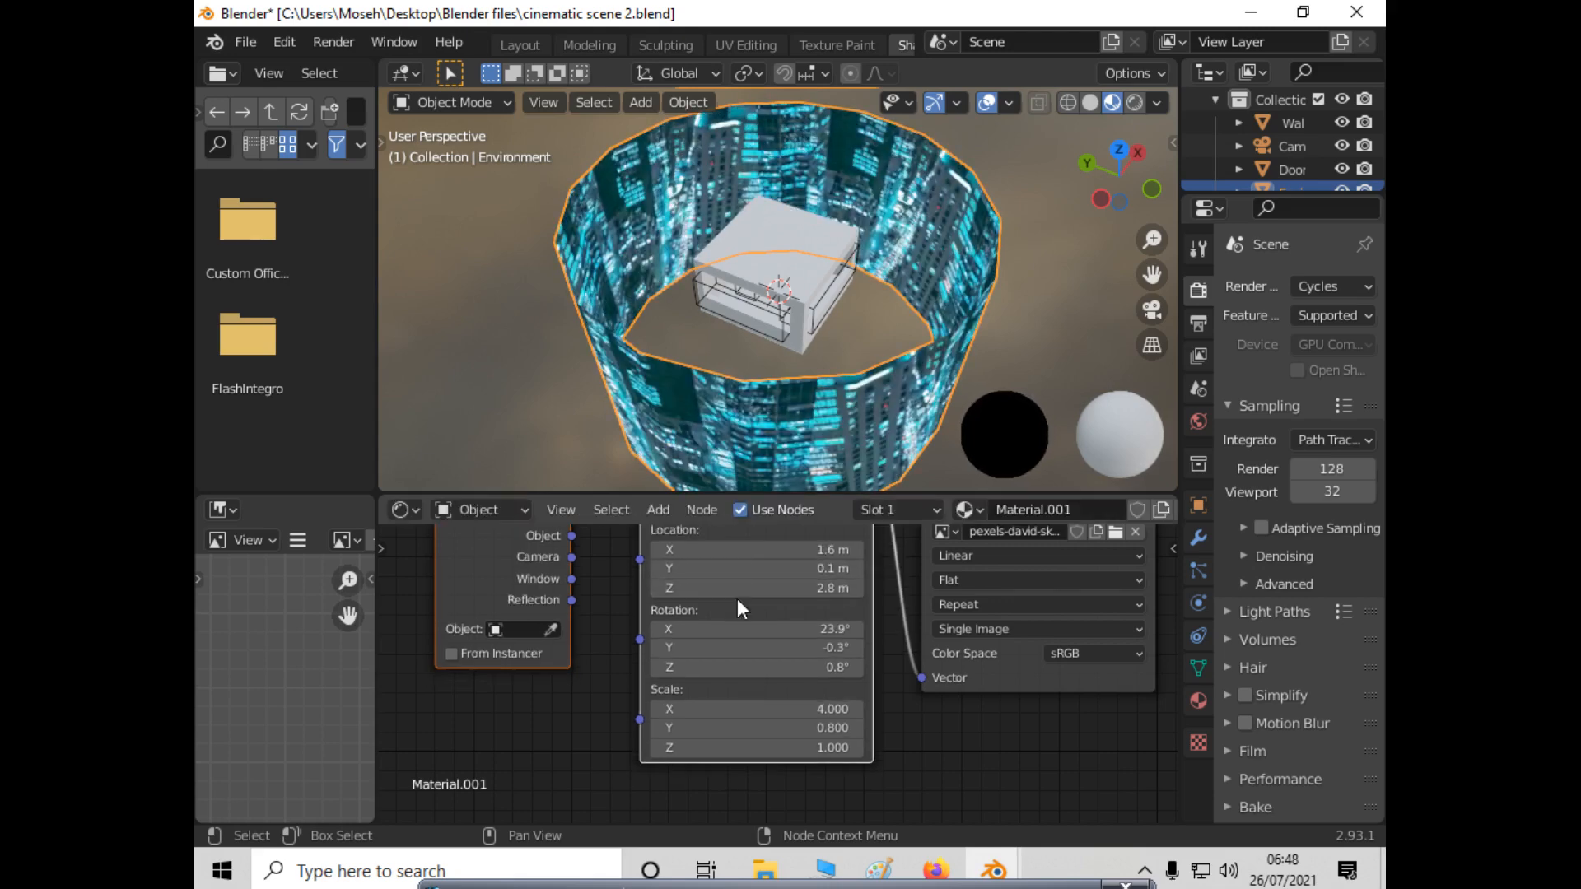
{"action": "left_click_drag", "start_coordinate": [738, 591], "coordinate": [722, 591]}
Try tilting the Mapping node's X and Y rotation, then reset its rotation to 0° on all three axes.
{"action": "left_click_drag", "start_coordinate": [758, 628], "coordinate": [698, 647]}
{"action": "left_click", "coordinate": [781, 649]}
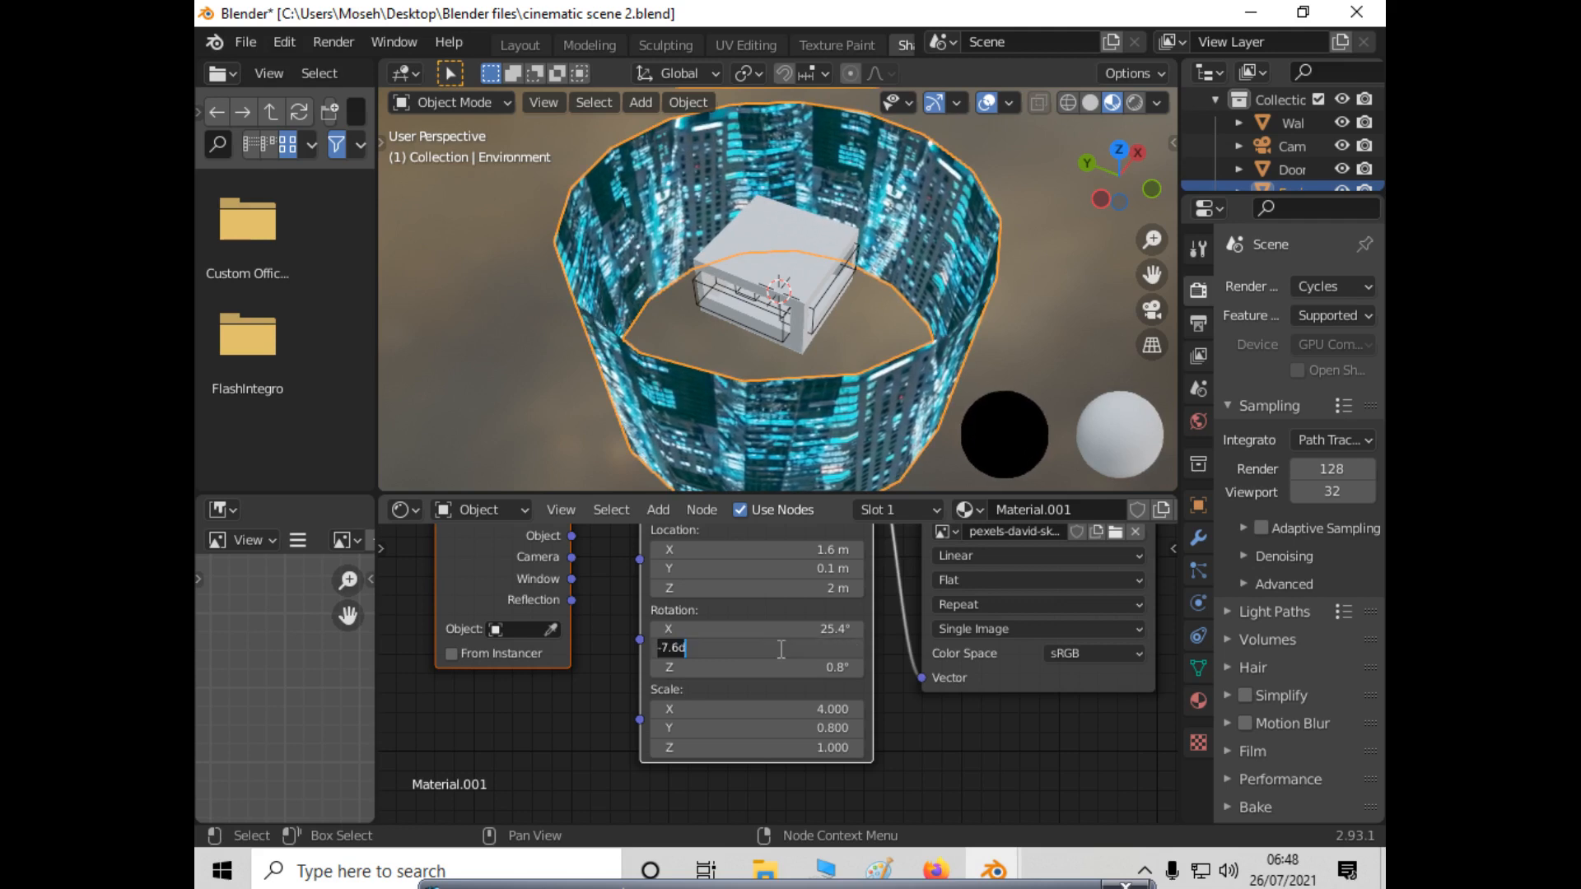
{"action": "type", "text": "0"}
{"action": "key", "text": "Return"}
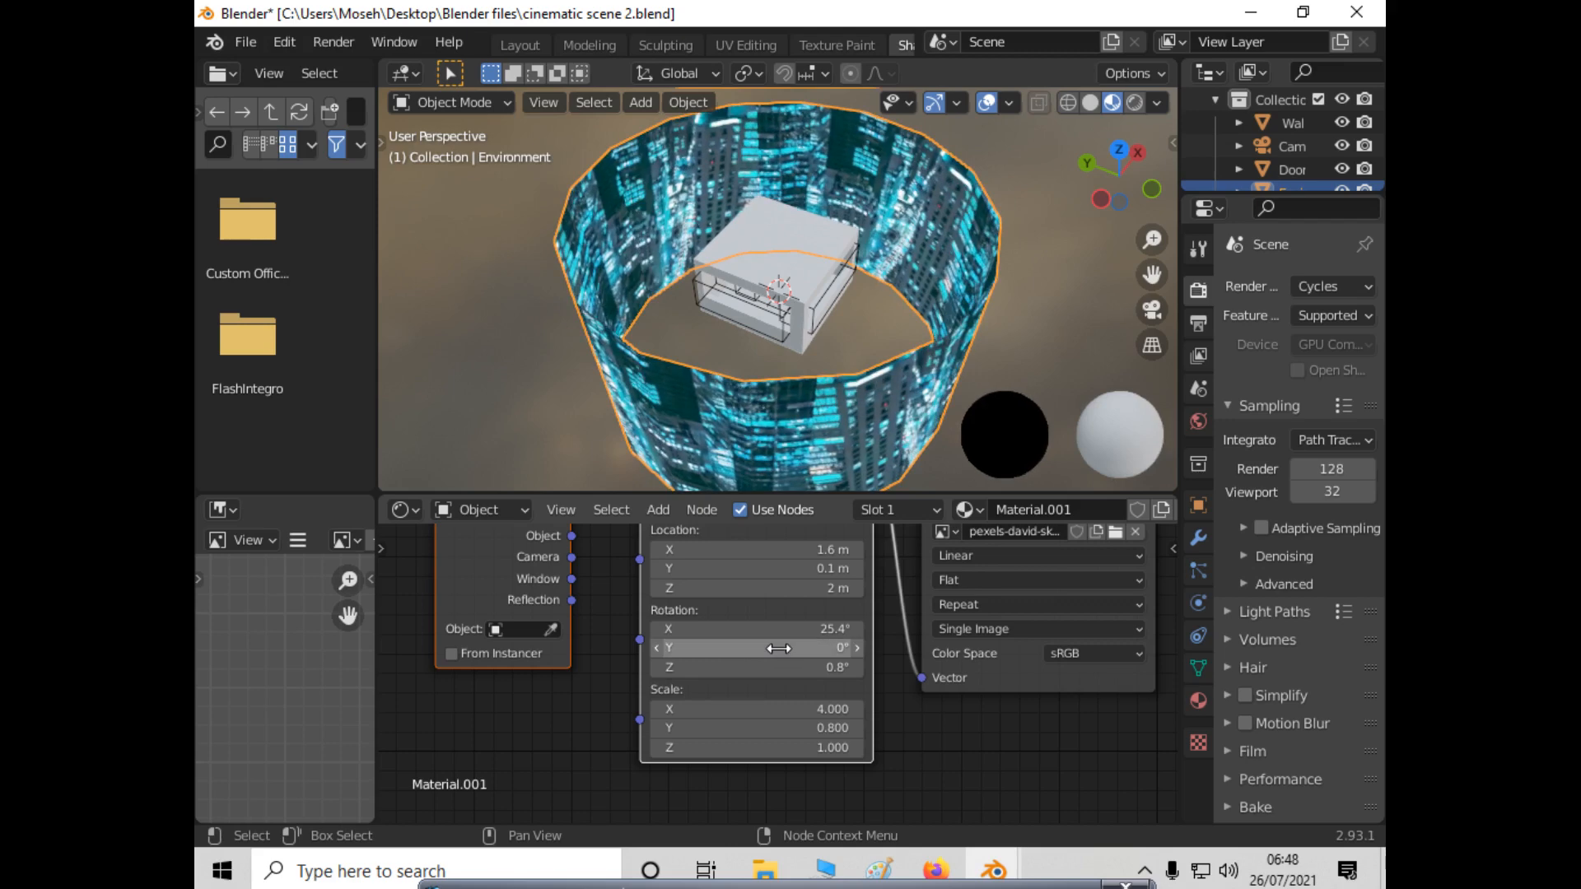
{"action": "left_click", "coordinate": [810, 629]}
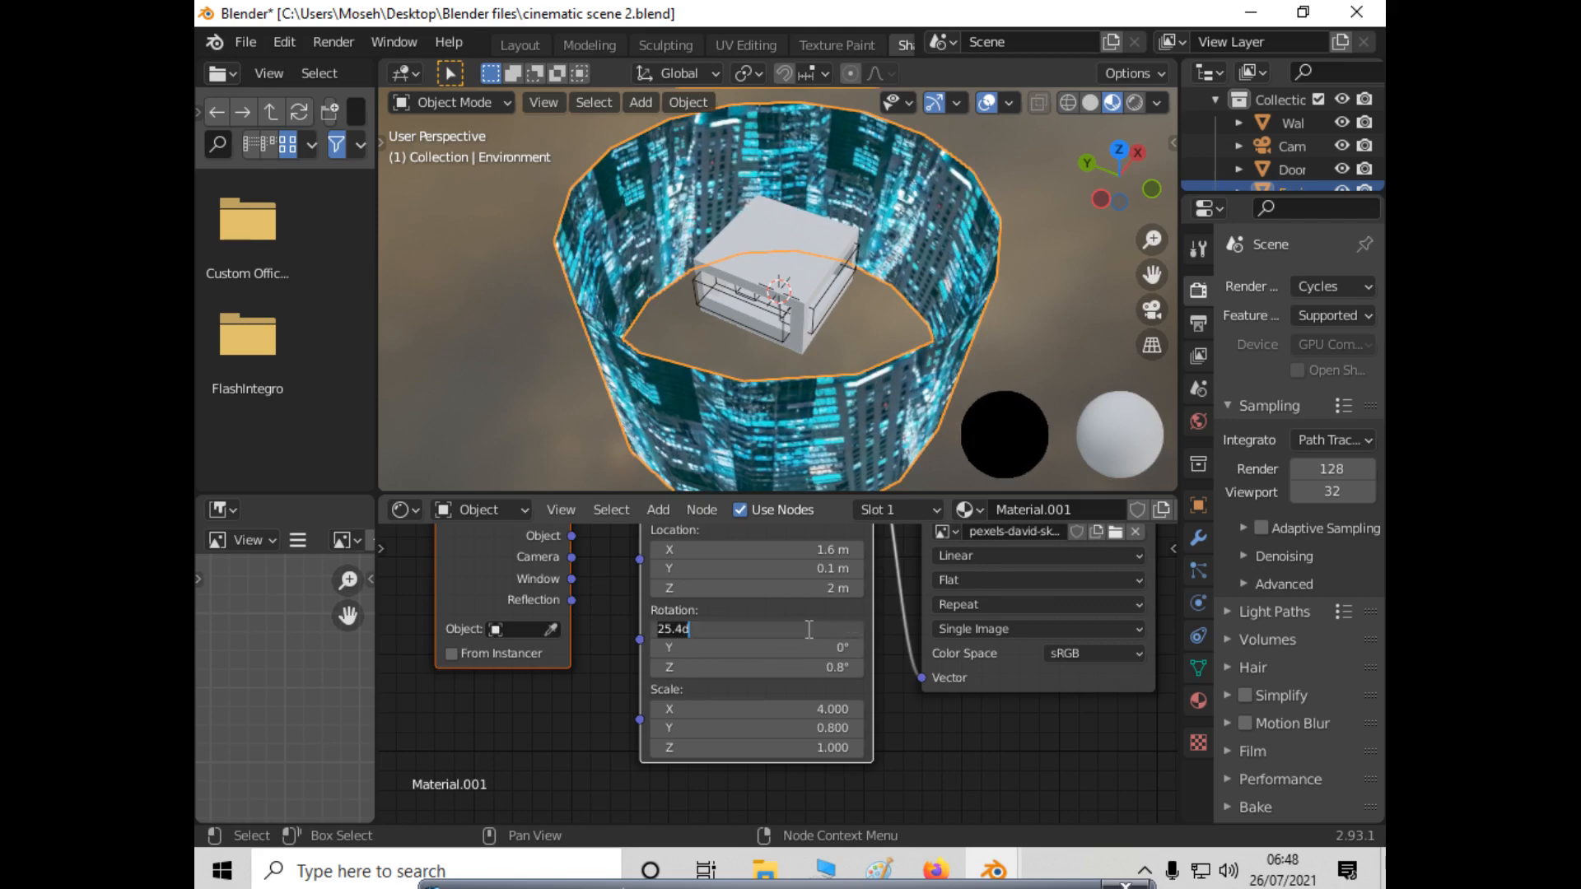
{"action": "type", "text": "0"}
{"action": "key", "text": "Return"}
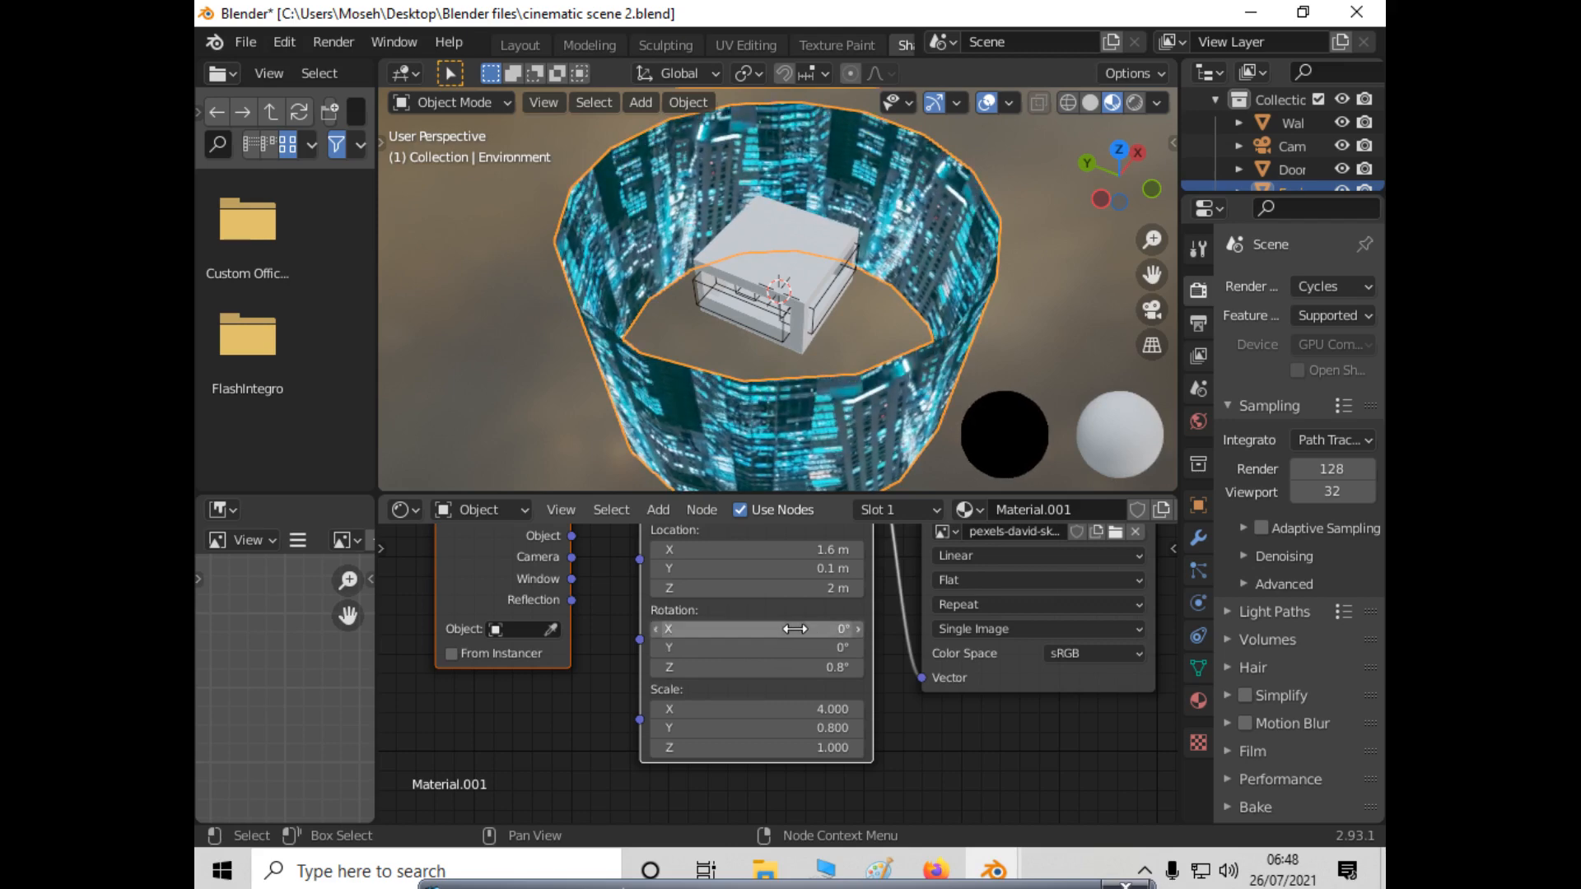
{"action": "left_click", "coordinate": [814, 669]}
{"action": "type", "text": "0"}
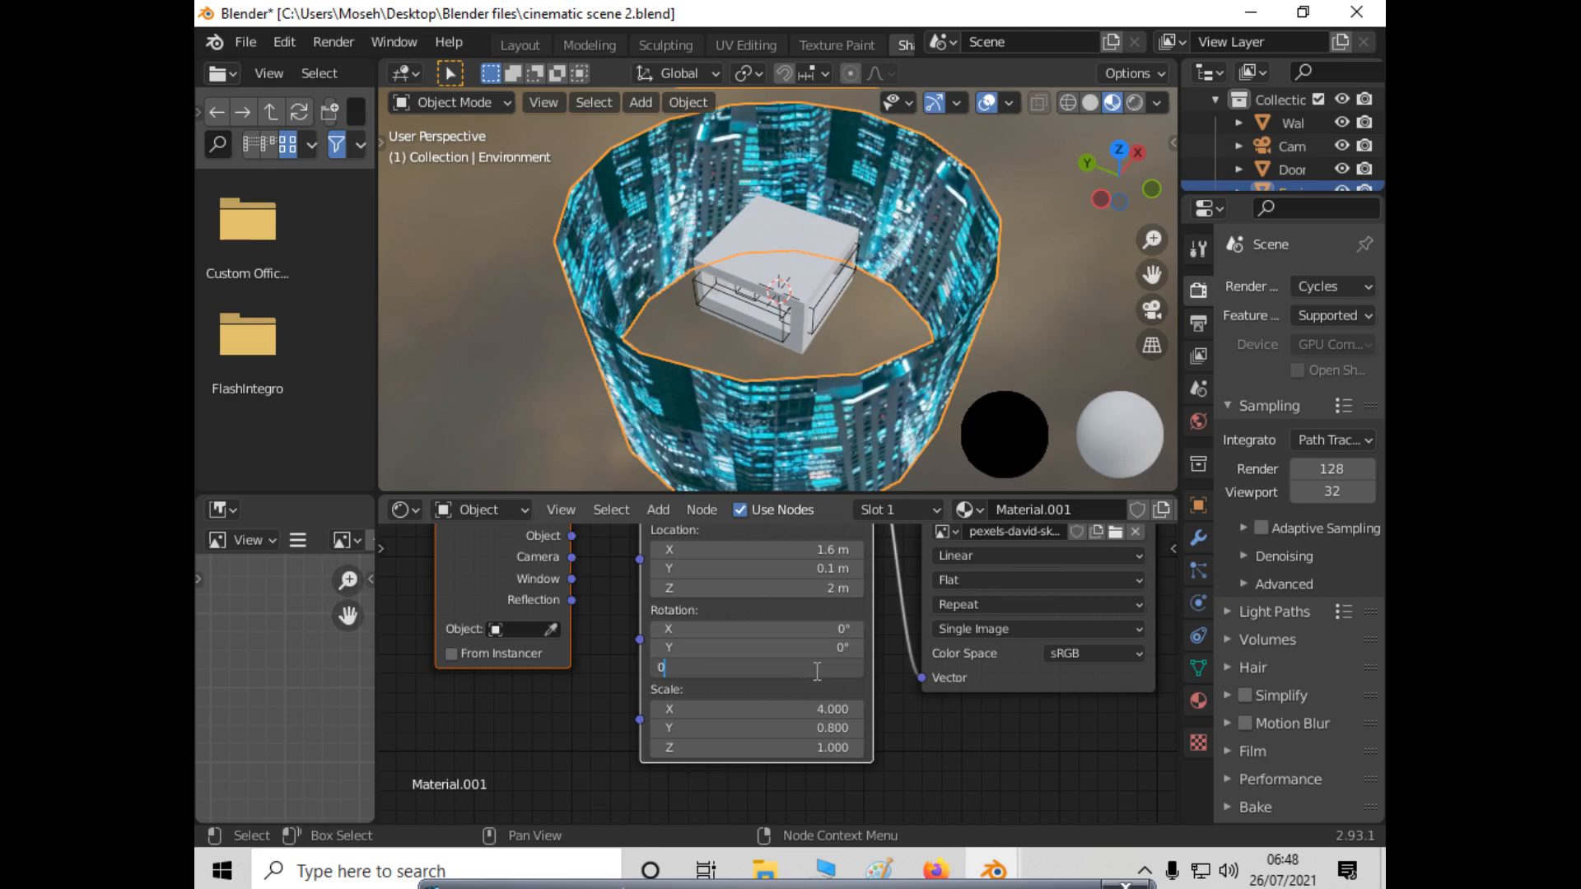
{"action": "key", "text": "Return"}
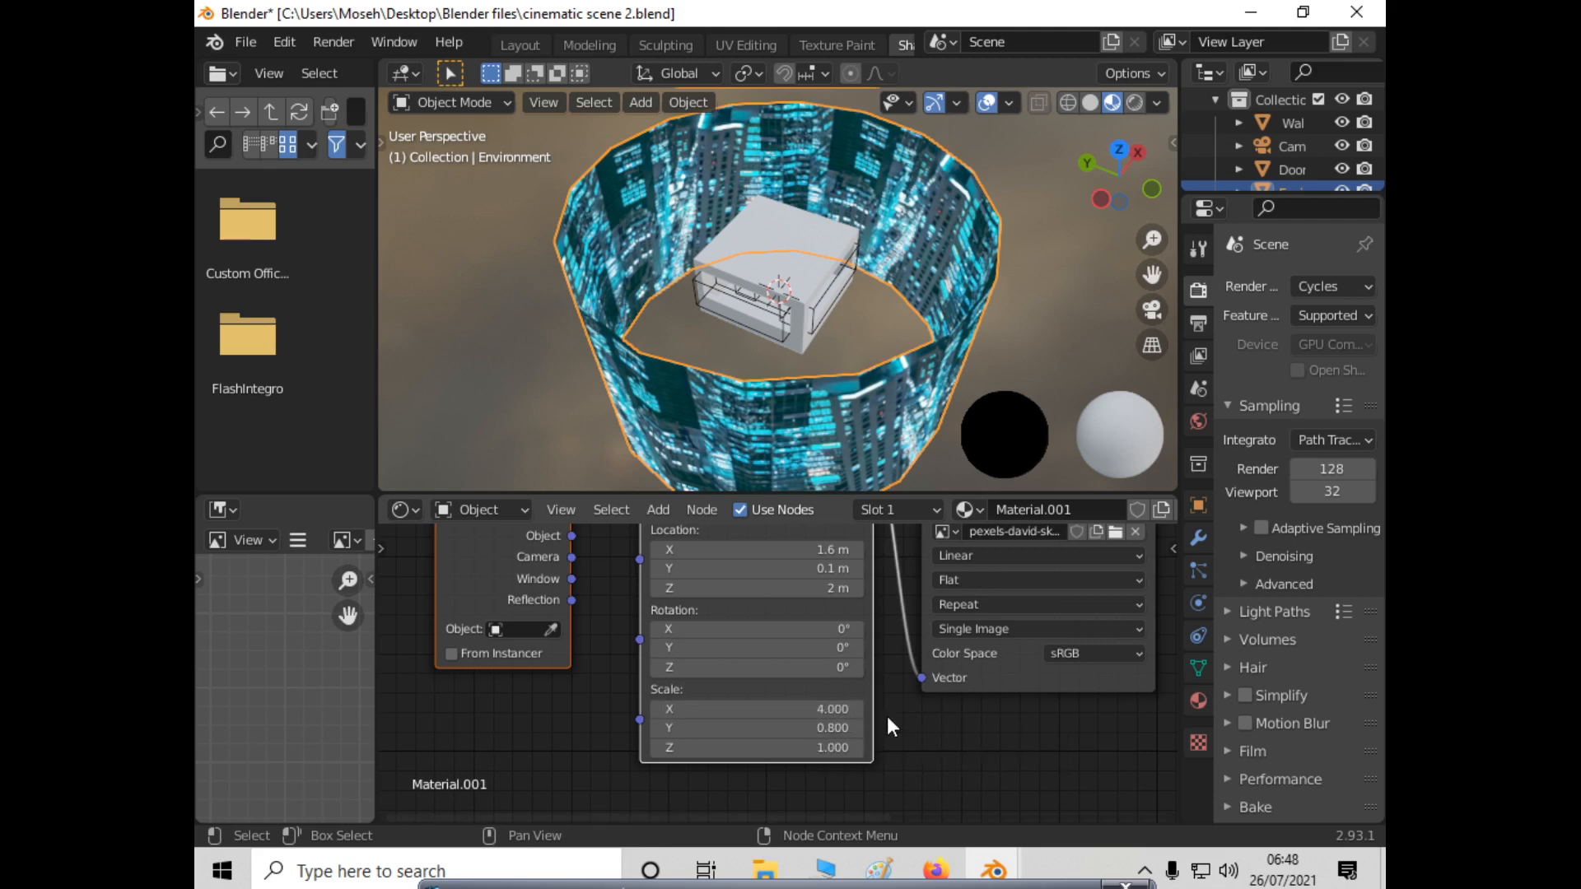
Set the Mapping node's scale to 1 on all three axes at once.
{"action": "left_click", "coordinate": [834, 710]}
{"action": "key", "text": "Return"}
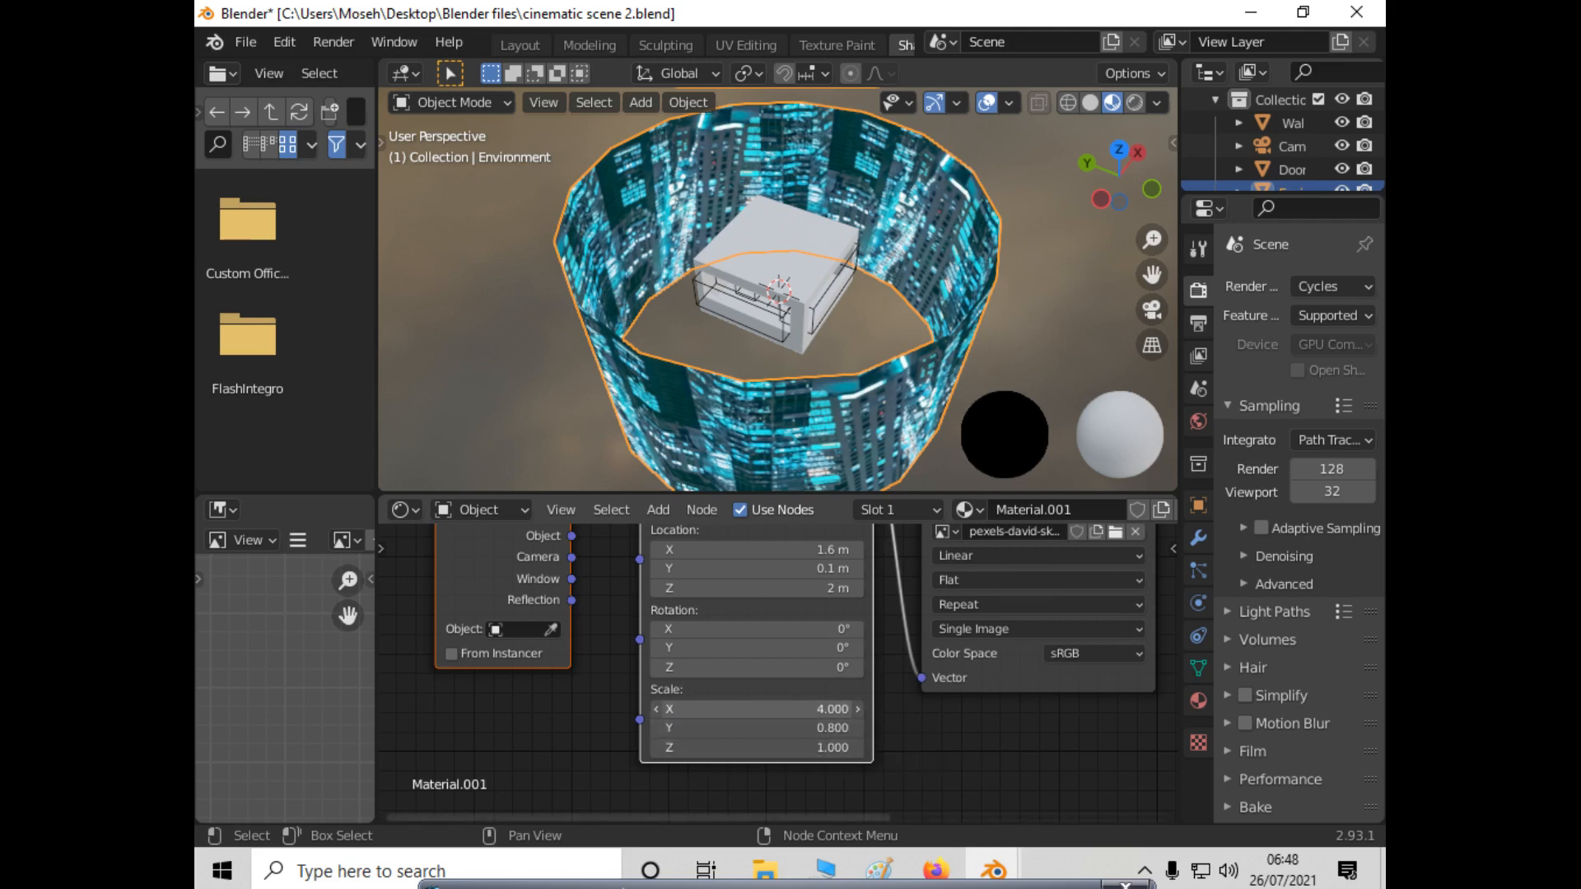
{"action": "left_click_drag", "start_coordinate": [719, 709], "coordinate": [719, 747]}
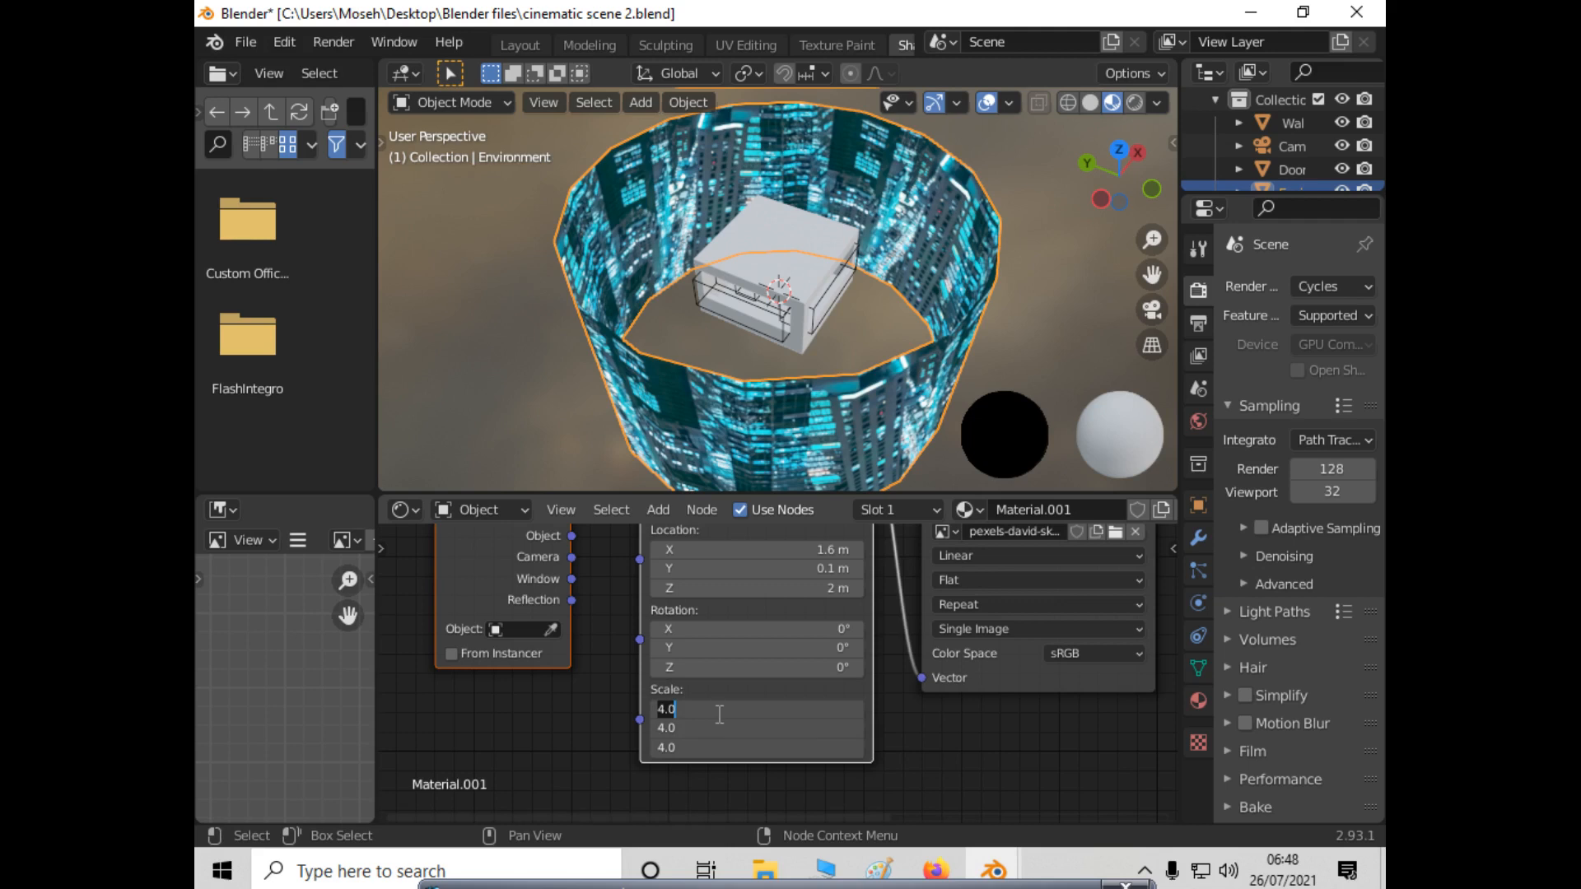
{"action": "type", "text": "1"}
{"action": "key", "text": "Return"}
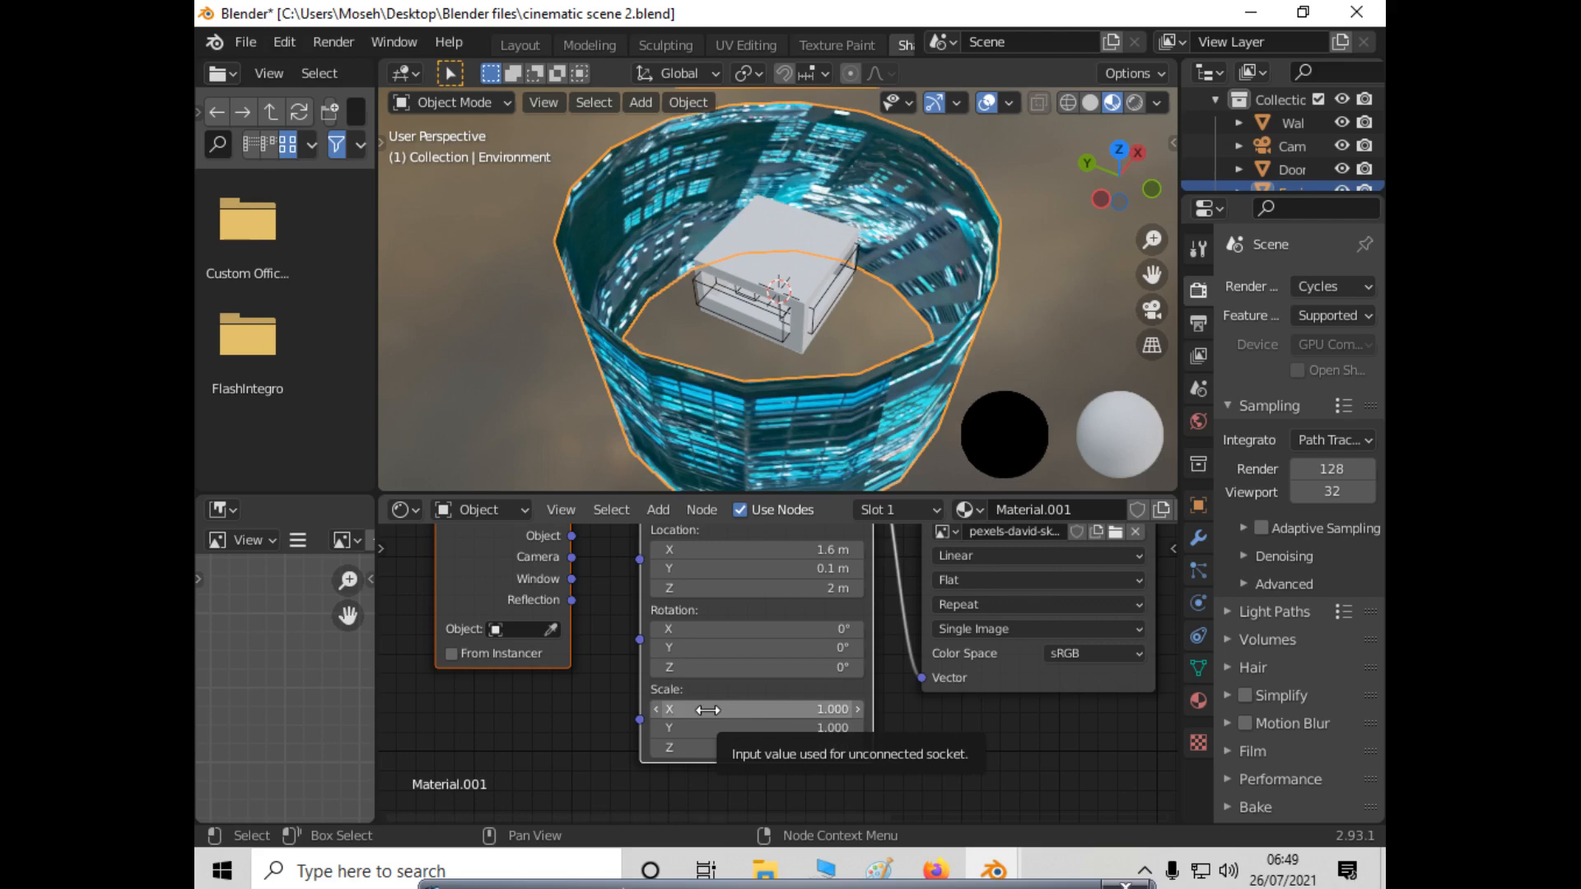
Try an X scale of 2.4 on the Mapping node and return it to 1.
{"action": "left_click_drag", "start_coordinate": [708, 710], "coordinate": [725, 700]}
{"action": "left_click", "coordinate": [737, 706]}
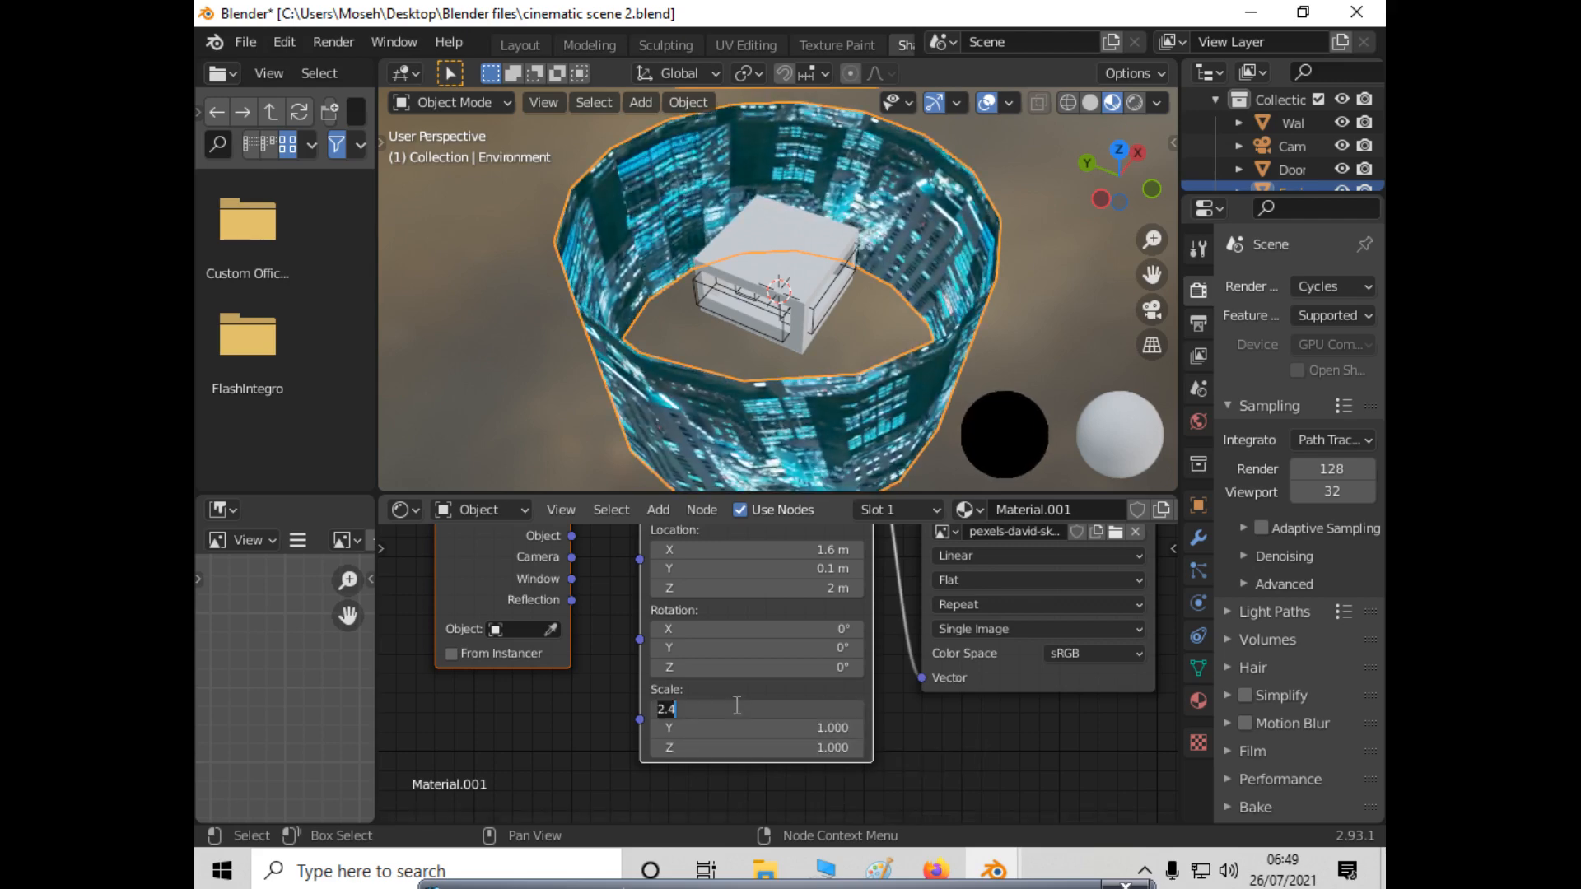
{"action": "type", "text": "1"}
{"action": "key", "text": "Return"}
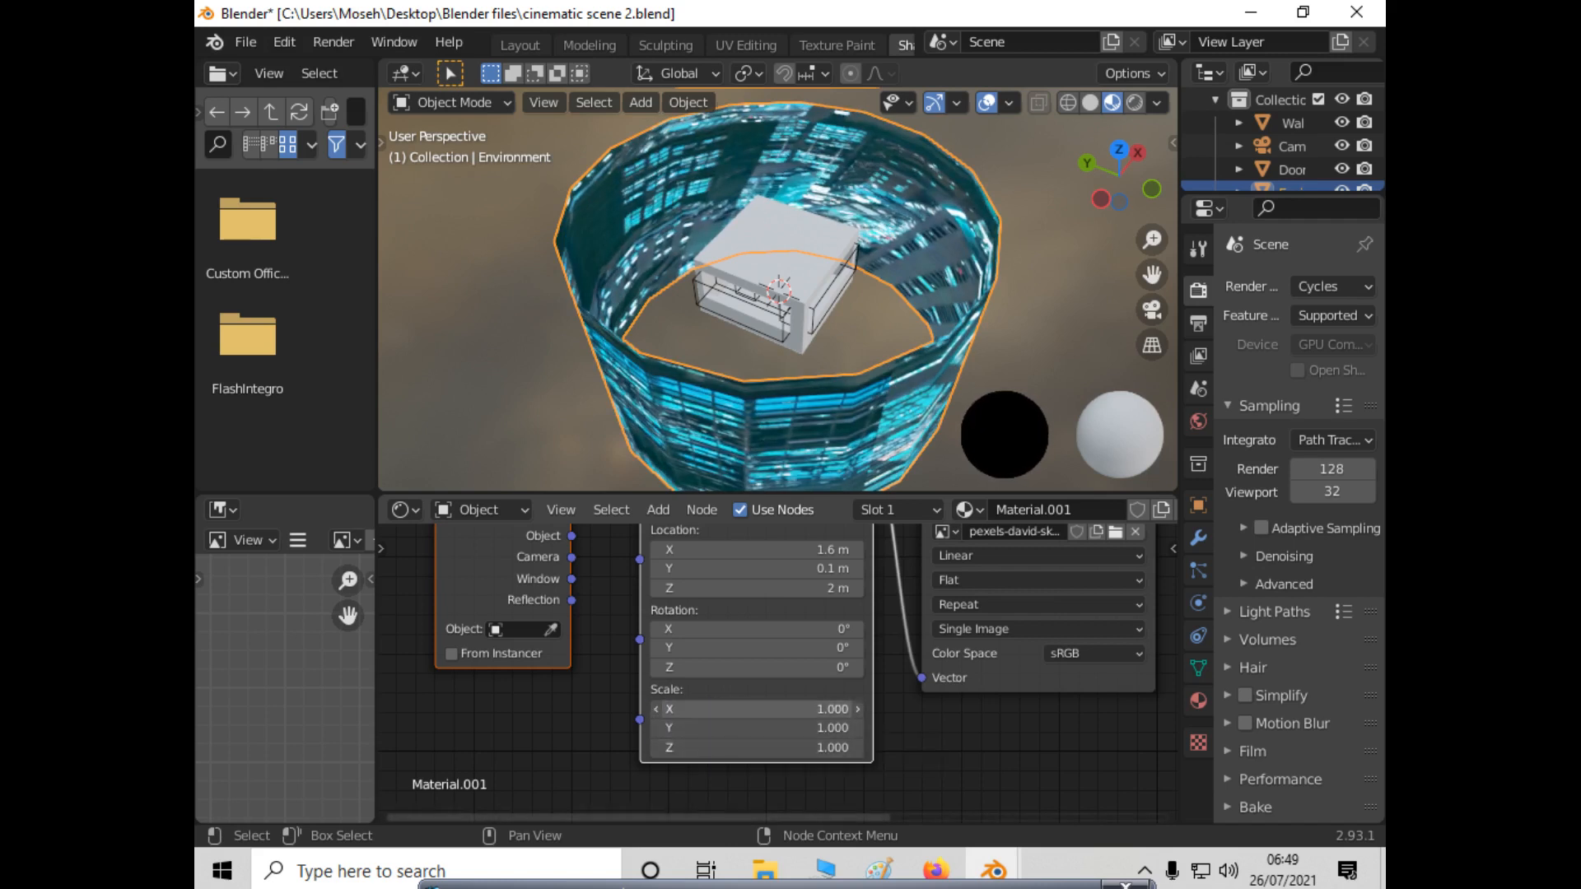
Try a uniform scale of 3 on the Mapping node and restore all three axes to 1.
{"action": "left_click_drag", "start_coordinate": [710, 708], "coordinate": [709, 747]}
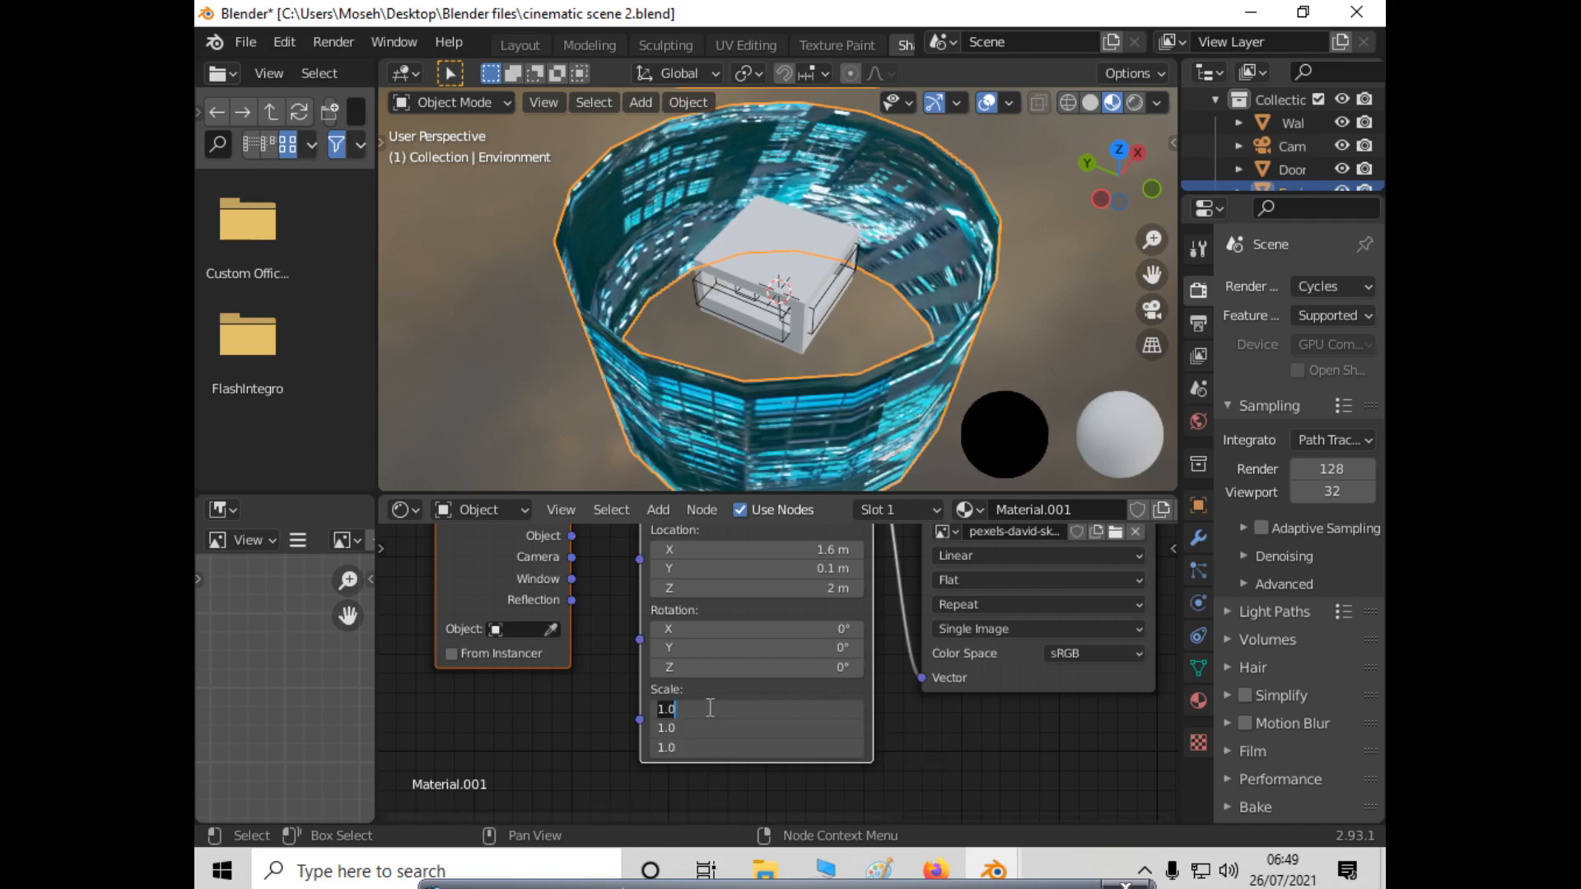
{"action": "type", "text": "3"}
{"action": "key", "text": "Return"}
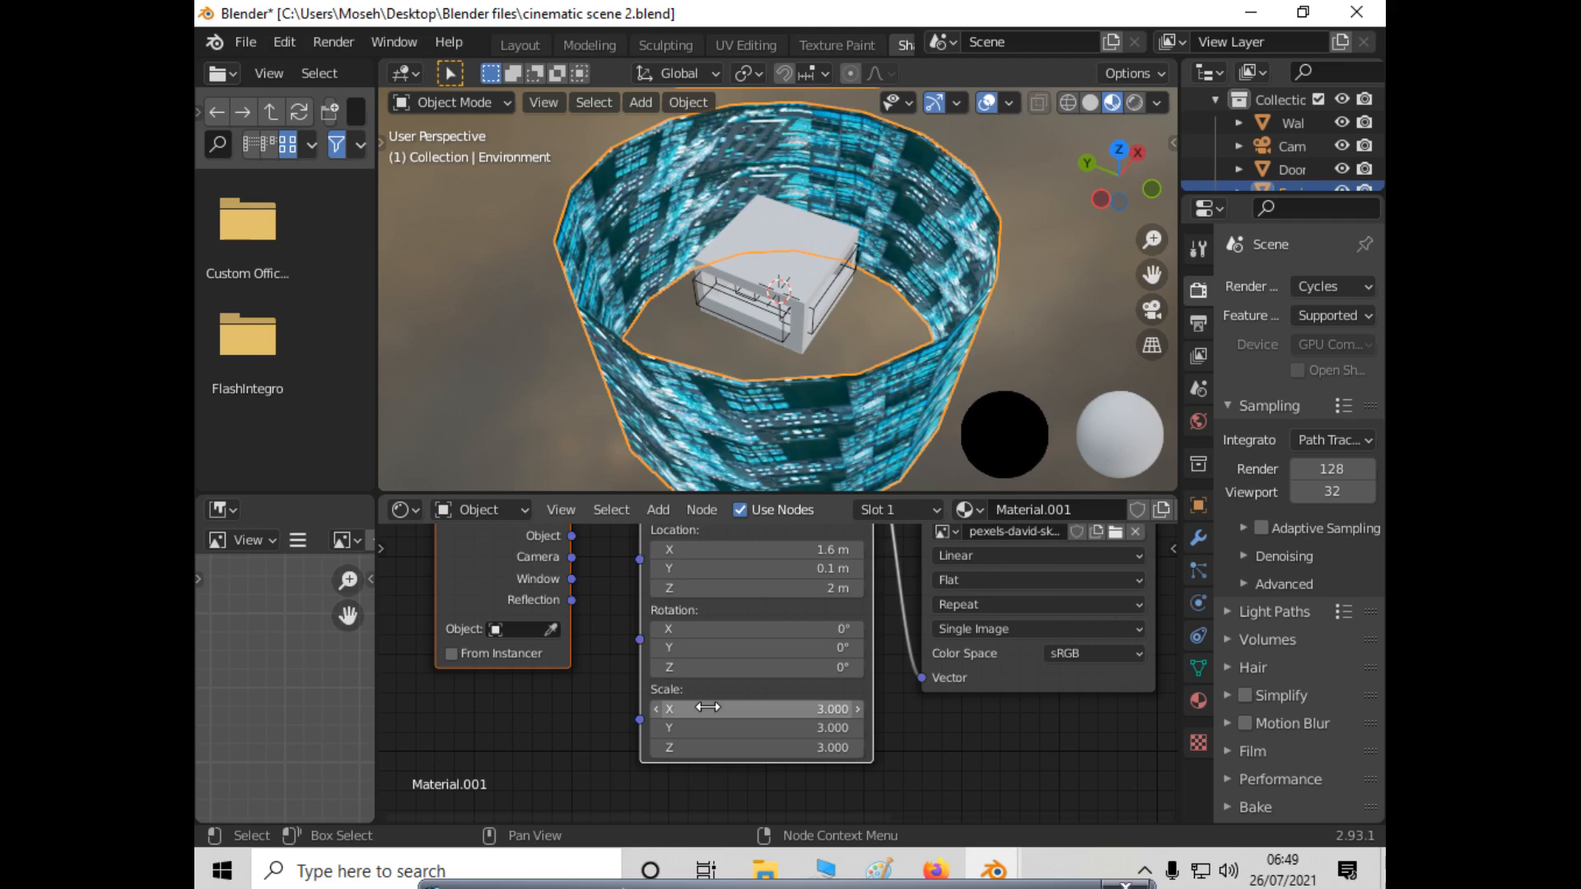
{"action": "left_click_drag", "start_coordinate": [742, 708], "coordinate": [762, 748]}
{"action": "type", "text": "1"}
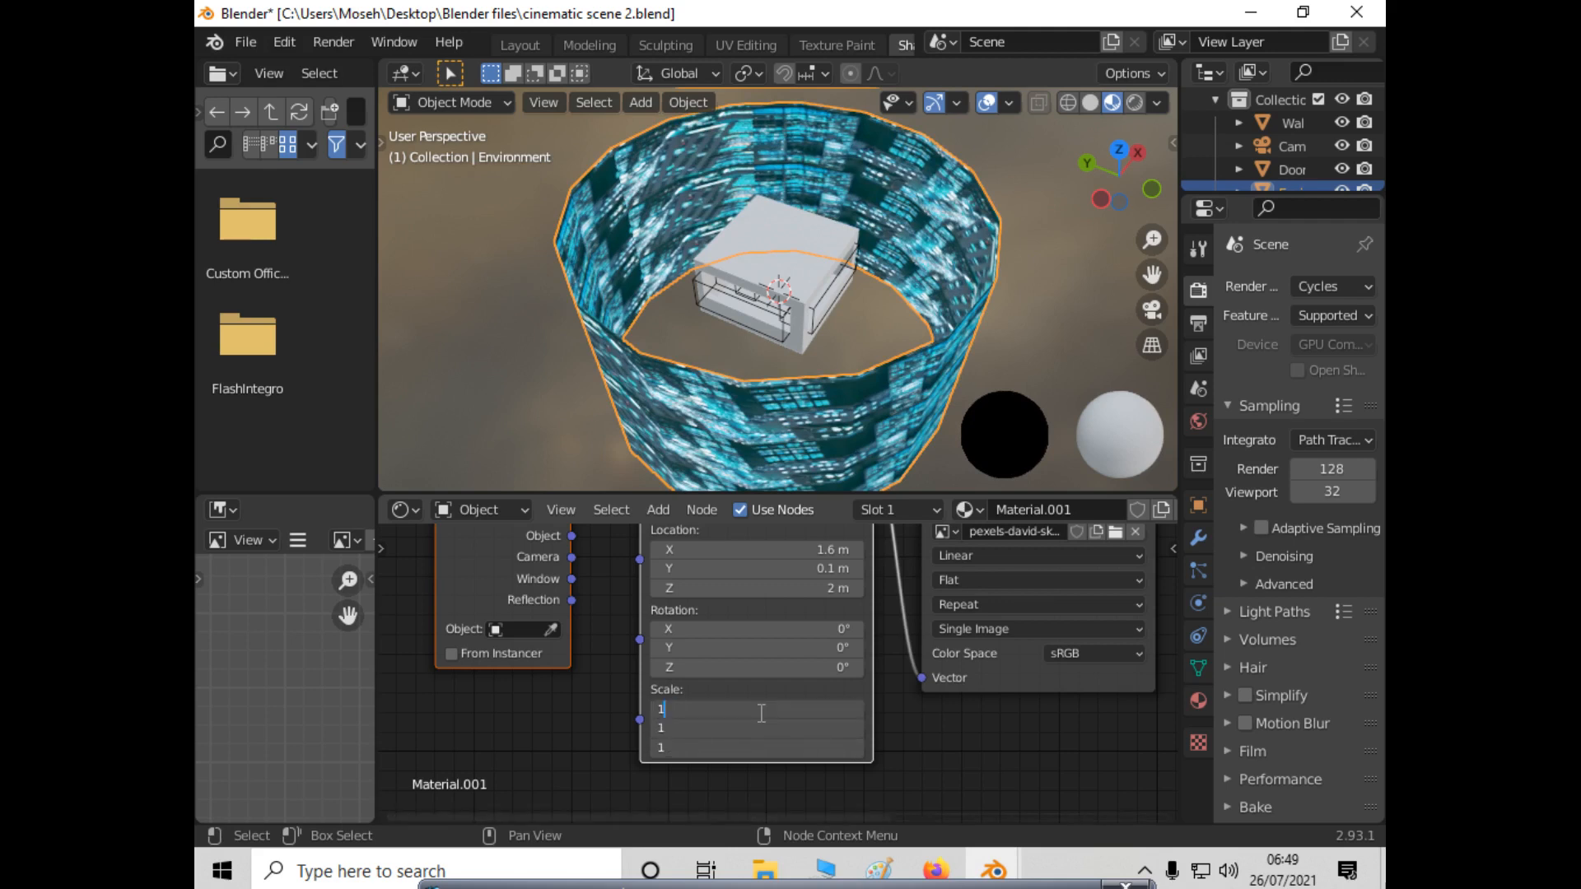
{"action": "key", "text": "Return"}
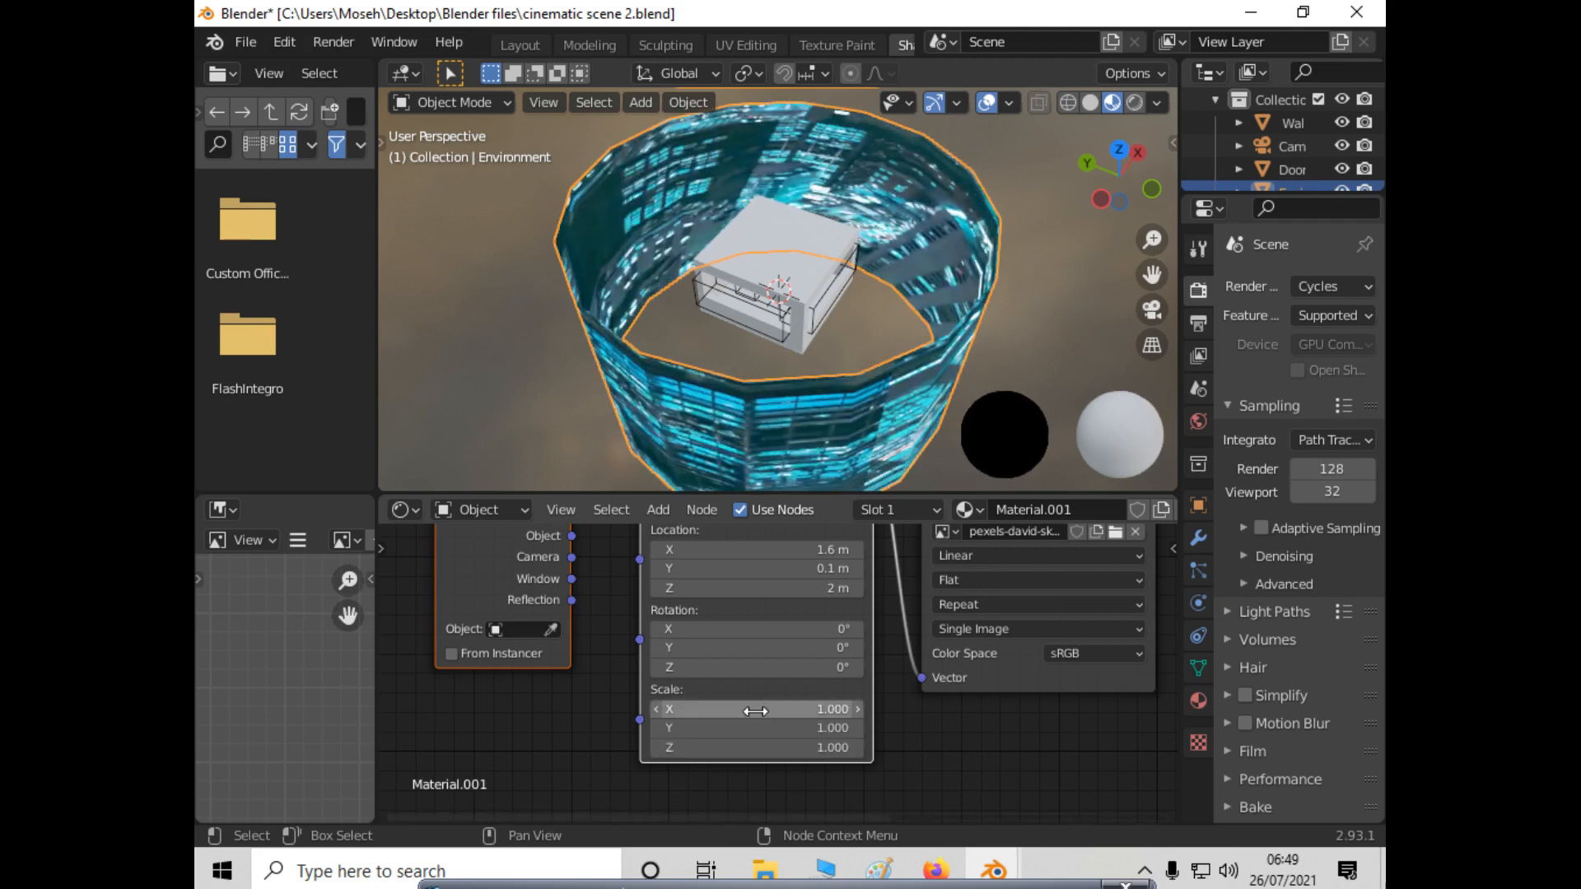
Set the Mapping node's scale to X 1.7, Y 0.6, Z 0.1 and its rotation to X 40.8°, Y -1°, Z 6.8°.
{"action": "mouse_move", "coordinate": [787, 709]}
{"action": "left_mouse_down"}
{"action": "mouse_move", "coordinate": [881, 709]}
{"action": "mouse_move", "coordinate": [817, 709]}
{"action": "mouse_move", "coordinate": [850, 709]}
{"action": "mouse_move", "coordinate": [834, 728]}
{"action": "mouse_move", "coordinate": [848, 728]}
{"action": "mouse_move", "coordinate": [757, 728]}
{"action": "mouse_move", "coordinate": [807, 728]}
{"action": "mouse_move", "coordinate": [778, 728]}
{"action": "left_mouse_up"}
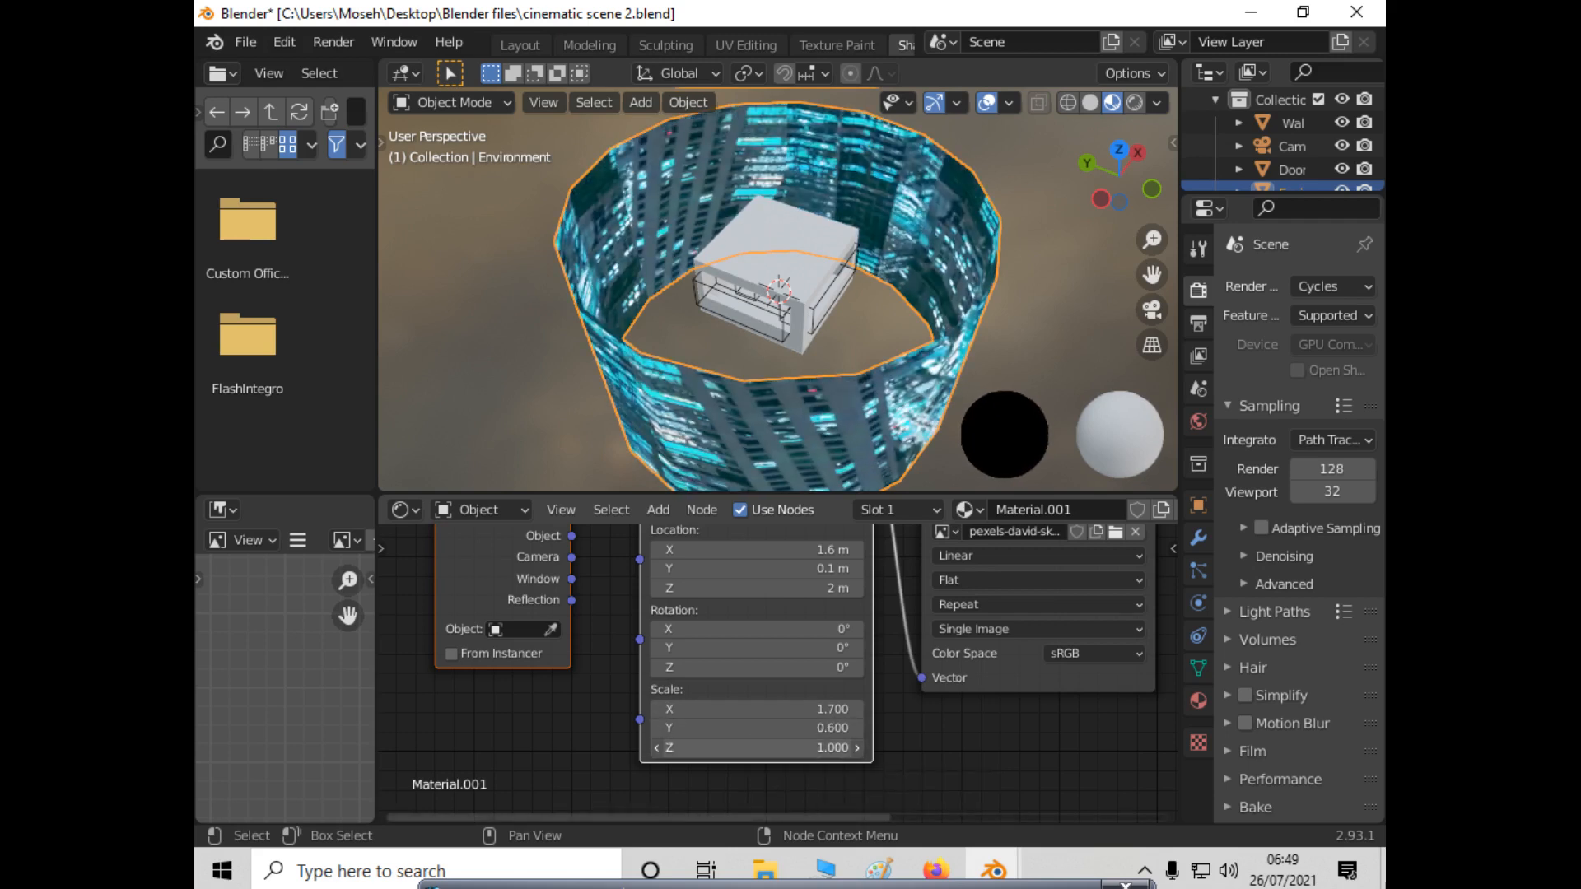
{"action": "left_click_drag", "start_coordinate": [779, 748], "coordinate": [688, 748]}
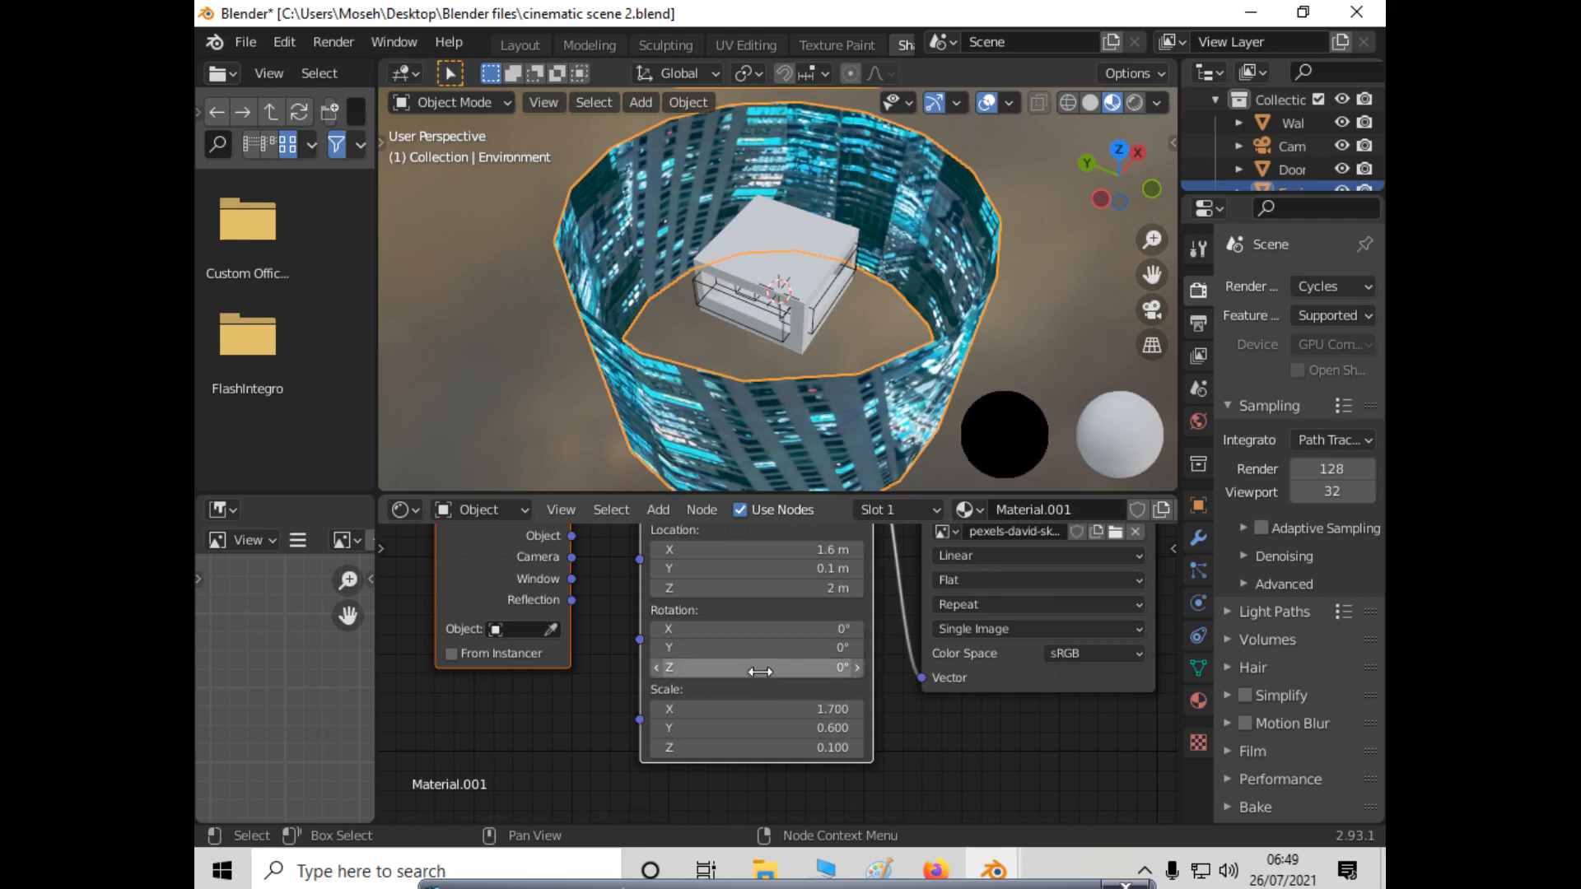
{"action": "left_click_drag", "start_coordinate": [753, 668], "coordinate": [824, 668]}
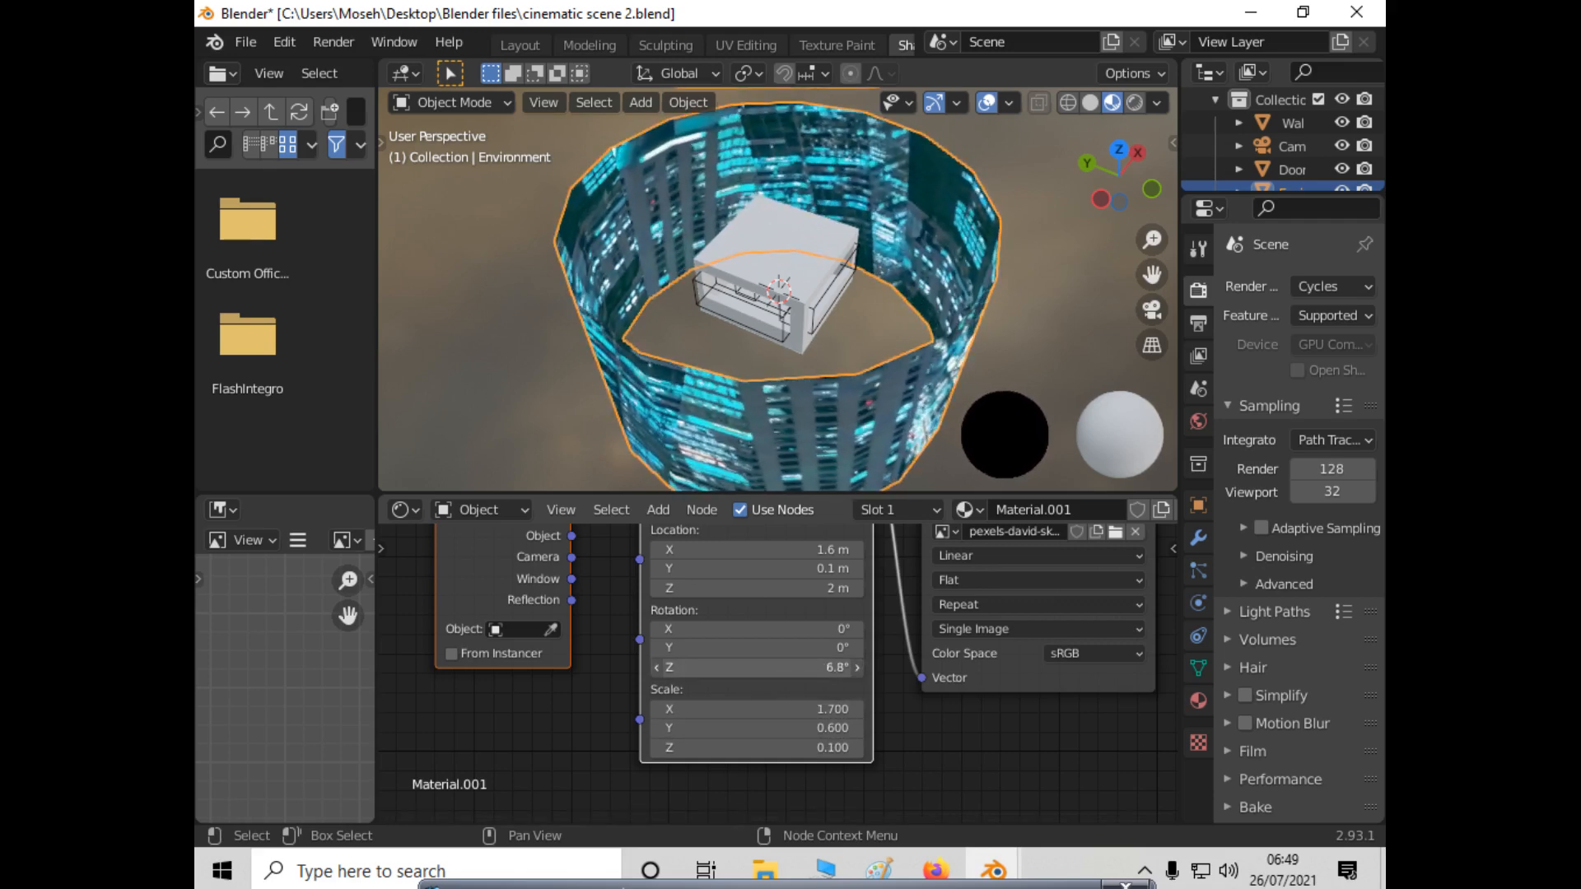
{"action": "left_click_drag", "start_coordinate": [753, 648], "coordinate": [760, 629]}
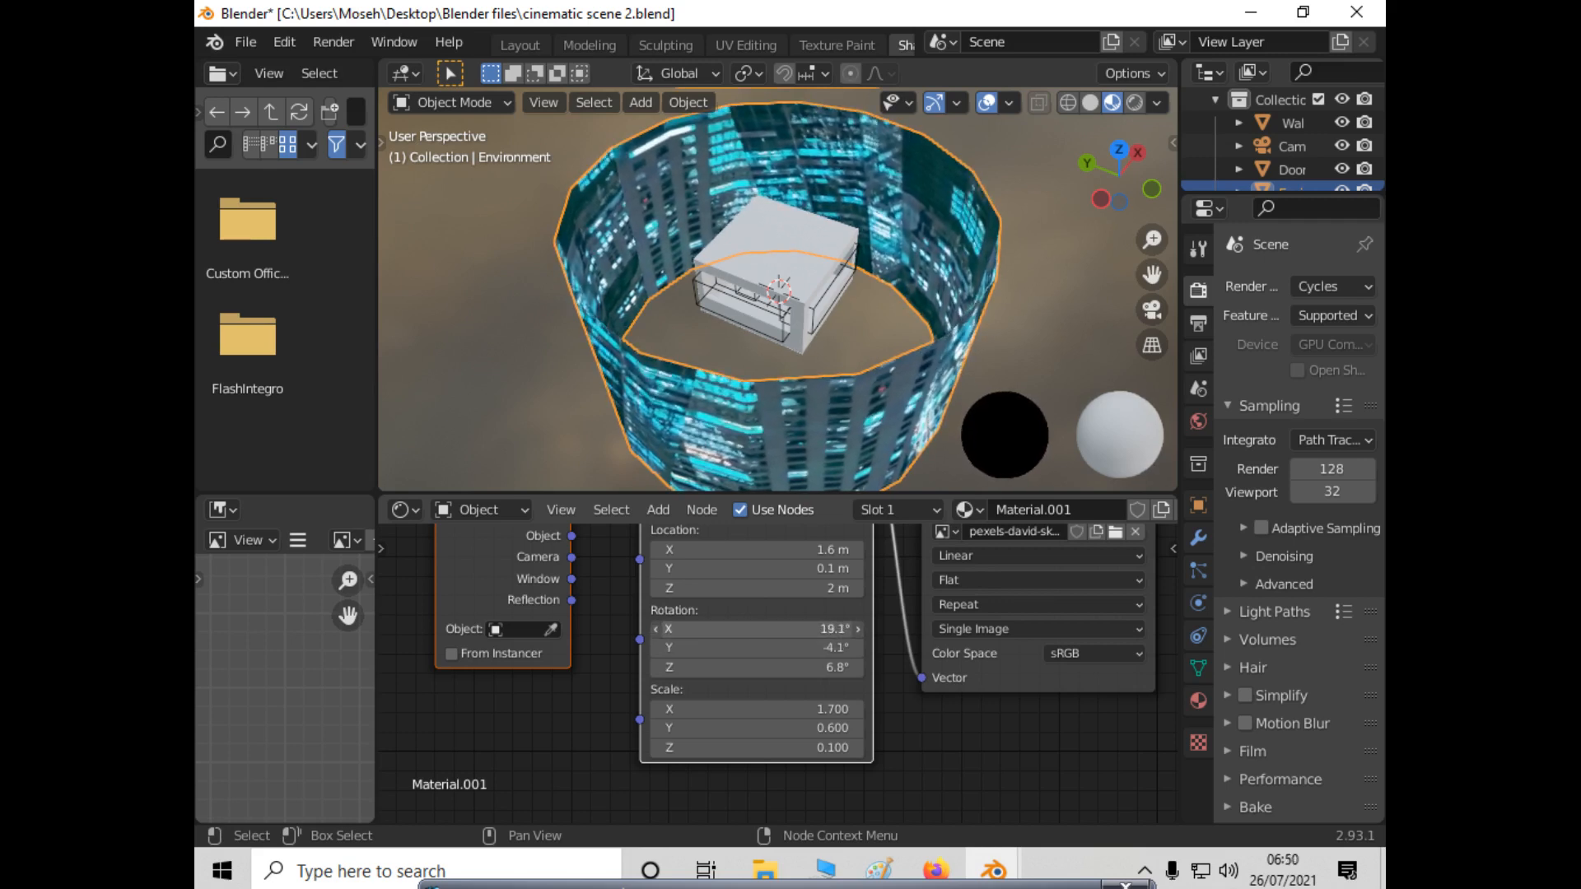
{"action": "left_click_drag", "start_coordinate": [739, 630], "coordinate": [702, 627]}
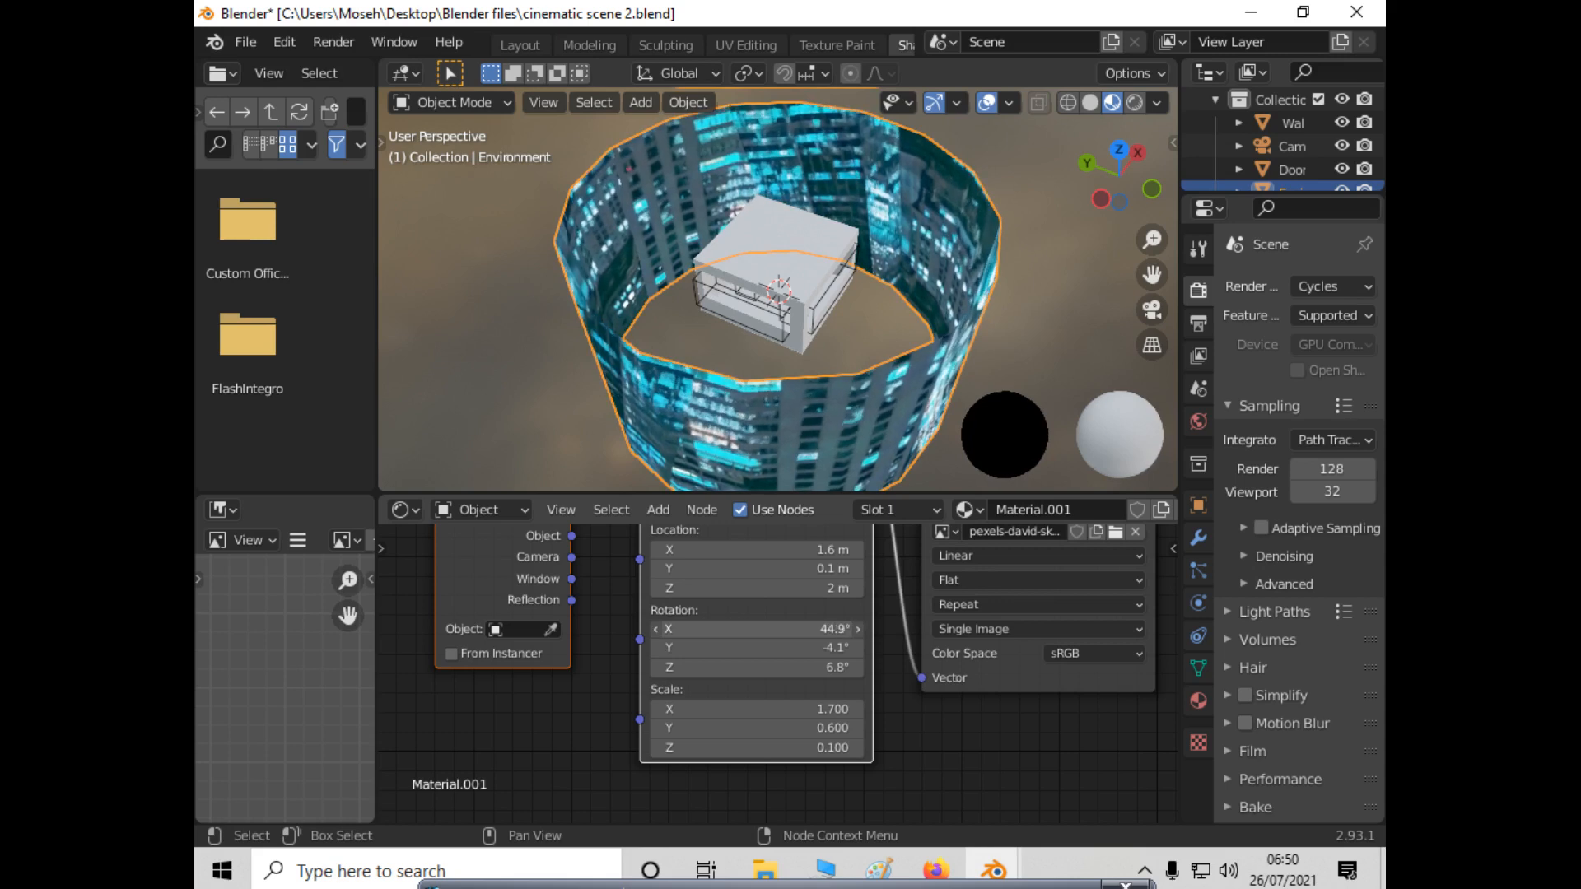
{"action": "left_click_drag", "start_coordinate": [712, 629], "coordinate": [733, 668]}
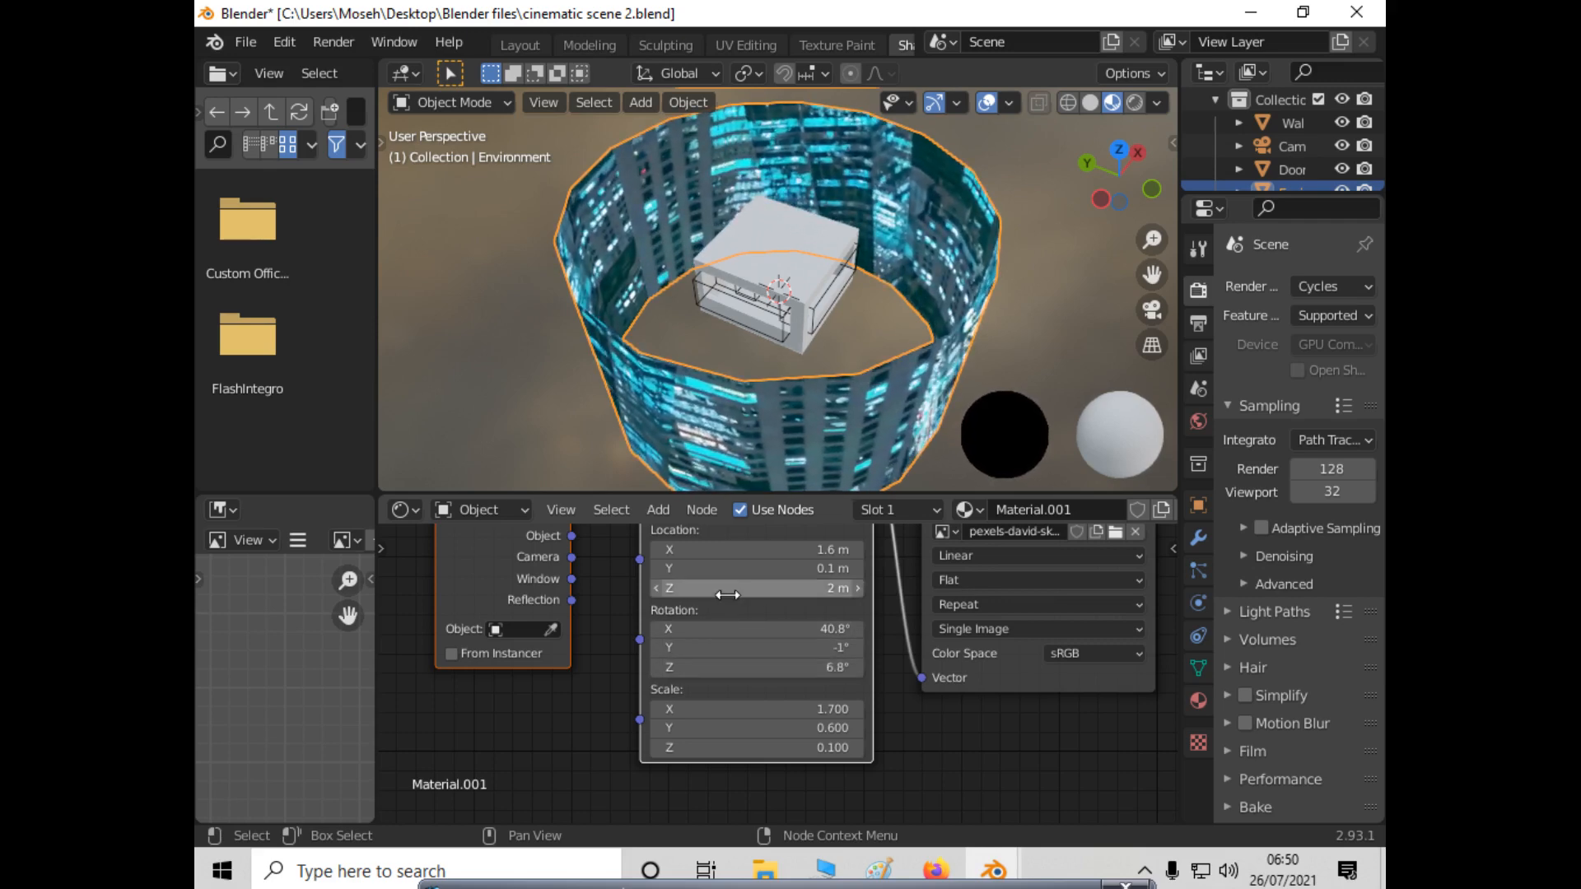
Set the Mapping node's location to X 1.8 m, Y 0.2 m, Z 4.3 m, and save the file with the camera view active.
{"action": "mouse_move", "coordinate": [724, 588]}
{"action": "left_mouse_down"}
{"action": "mouse_move", "coordinate": [756, 588]}
{"action": "mouse_move", "coordinate": [739, 570]}
{"action": "left_mouse_up"}
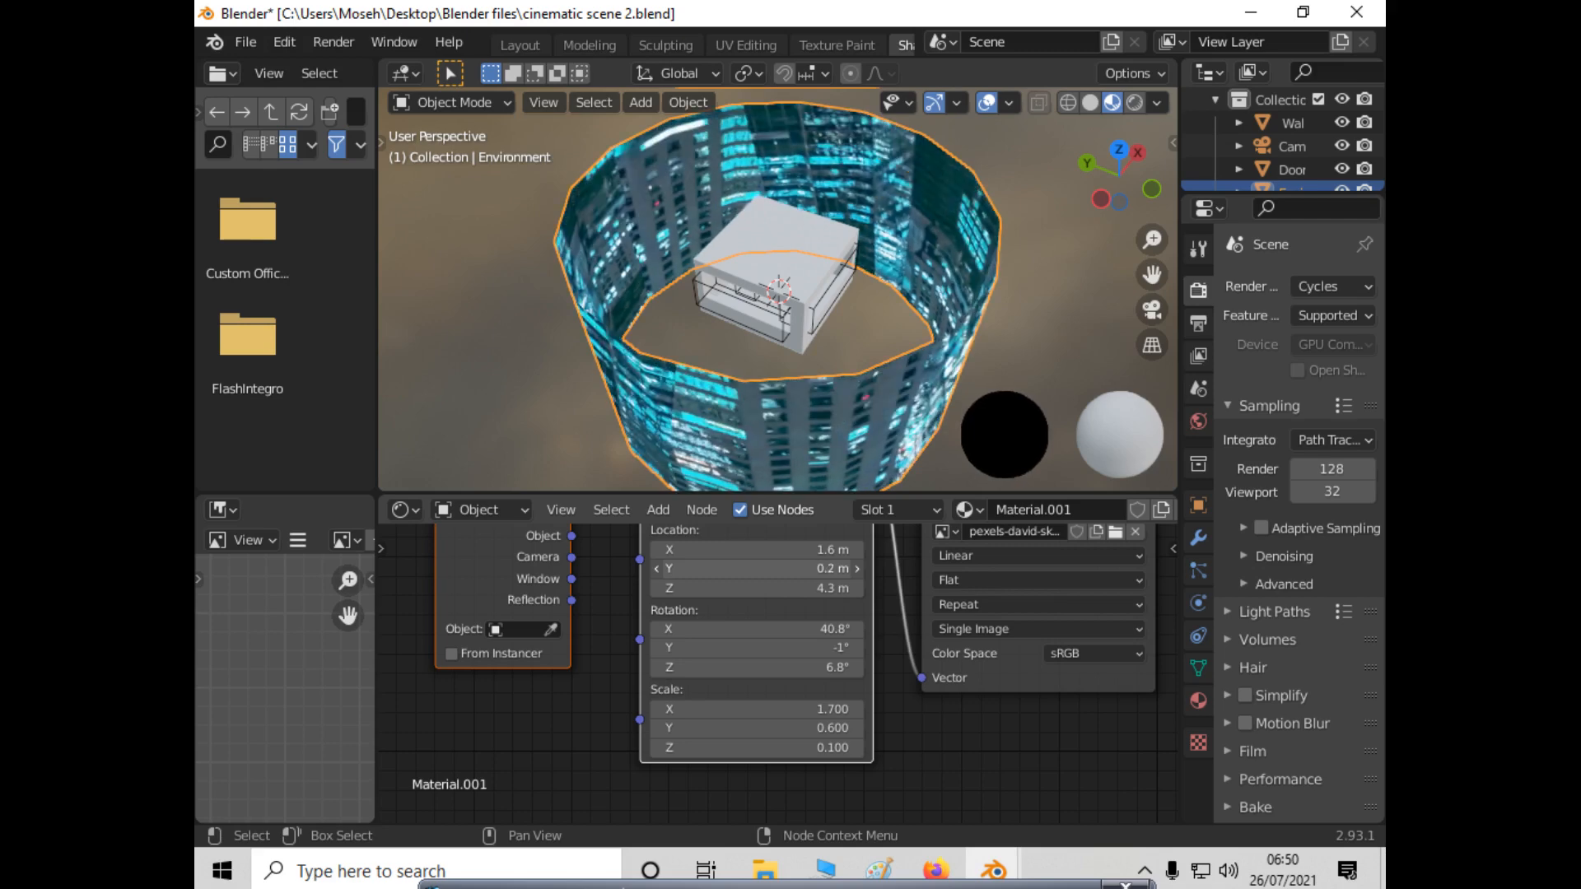
{"action": "mouse_move", "coordinate": [724, 550]}
{"action": "left_mouse_down"}
{"action": "mouse_move", "coordinate": [782, 550]}
{"action": "mouse_move", "coordinate": [713, 551]}
{"action": "left_mouse_up"}
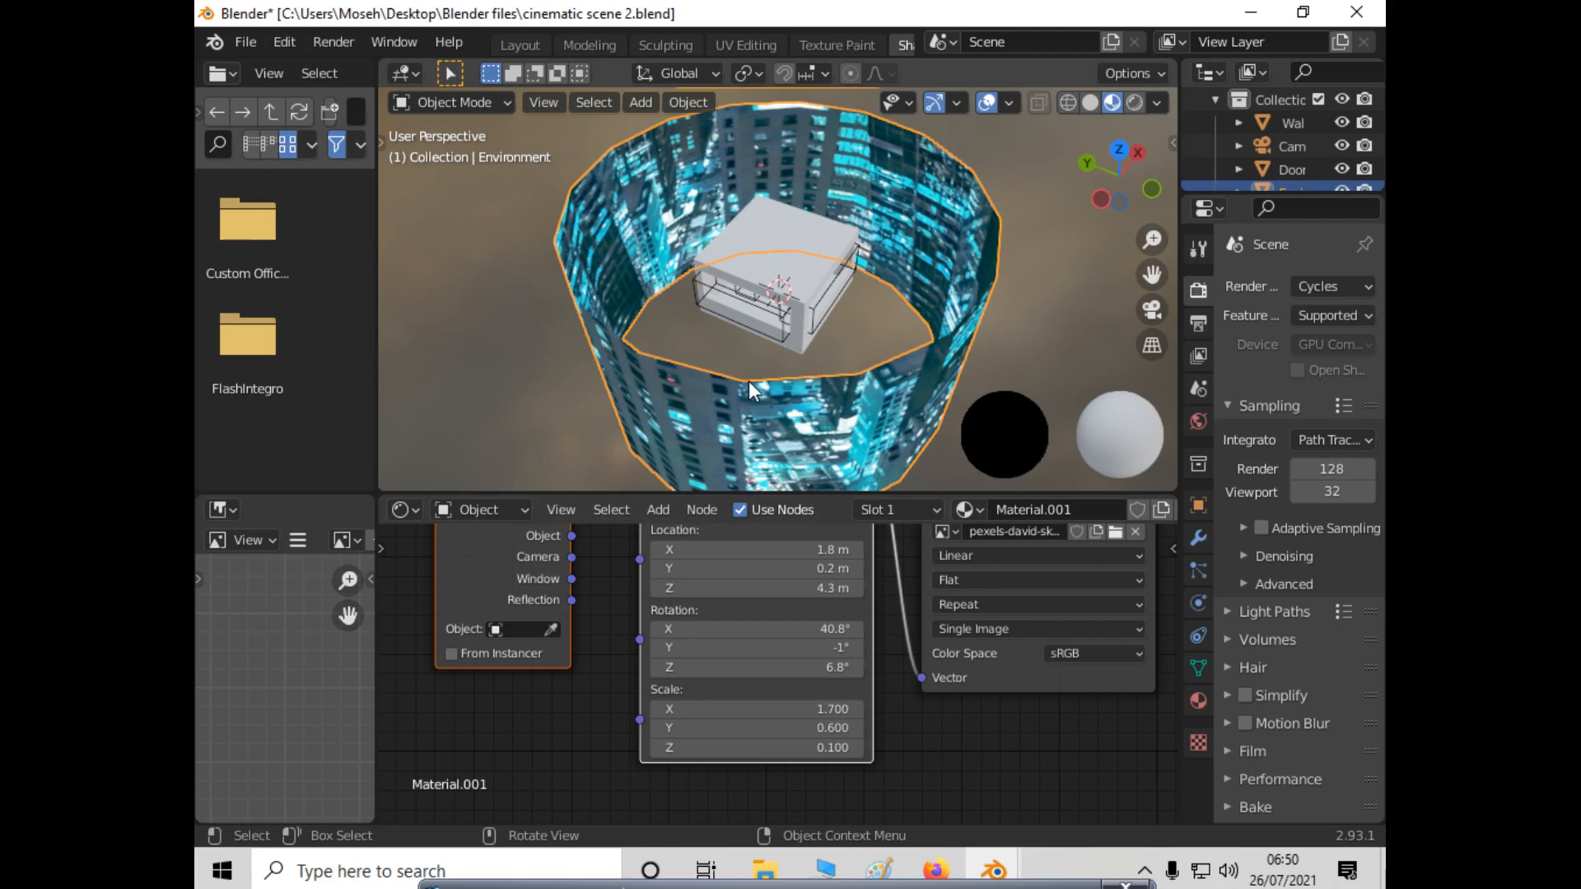
{"action": "key", "text": "KP_0"}
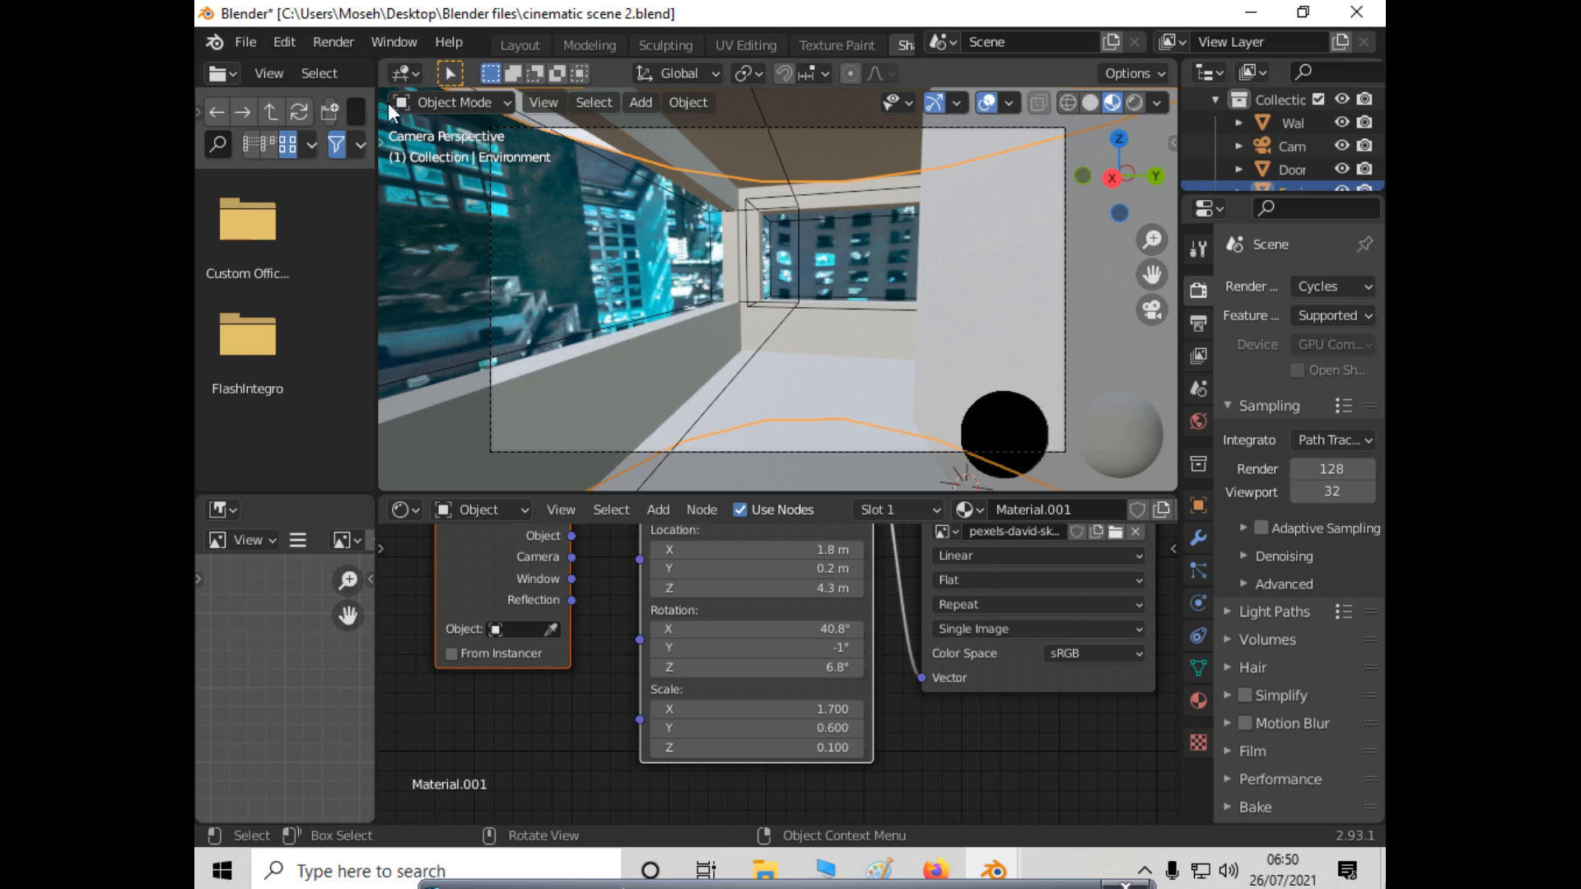
{"action": "key", "text": "ctrl+s"}
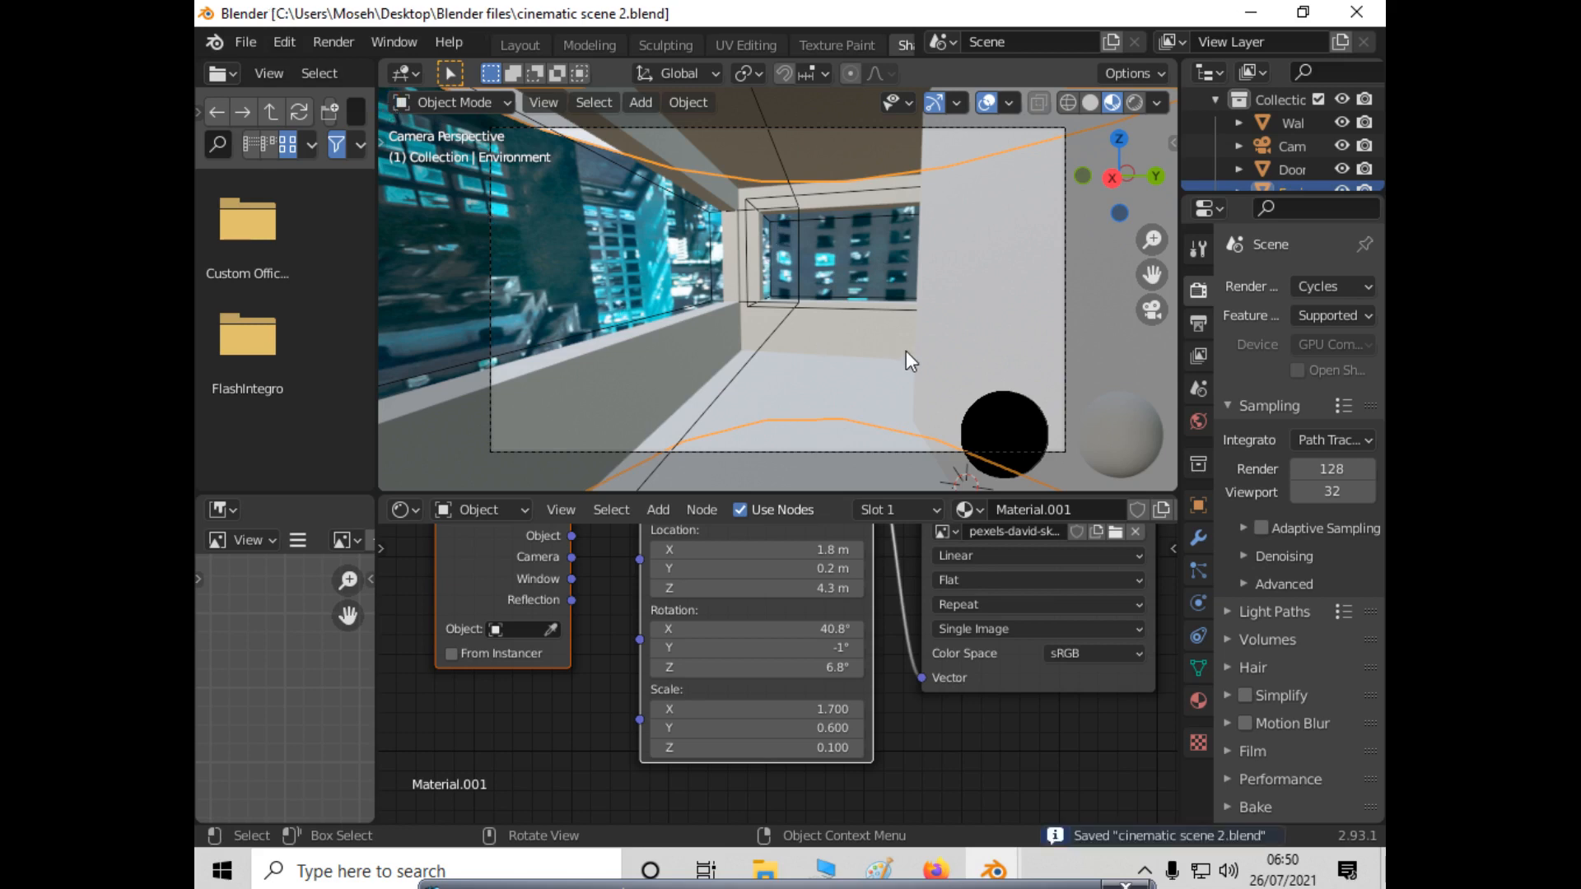
Select the Point light from the Layout workspace and set its power to 500 W.
{"action": "left_click", "coordinate": [530, 45]}
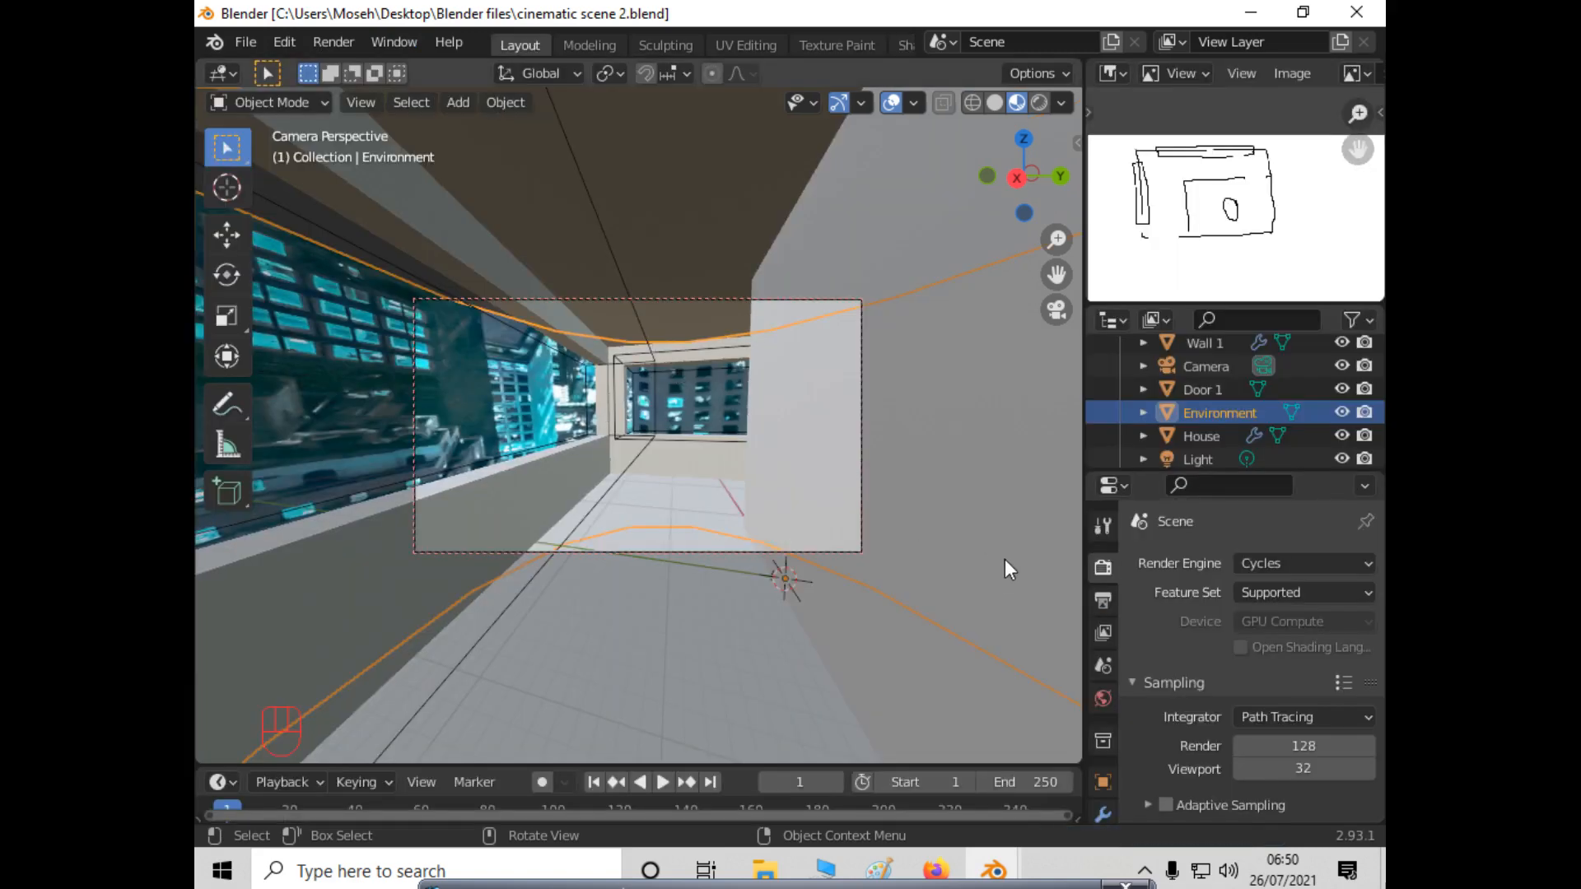
{"action": "scroll", "coordinate": [1164, 393], "scroll_direction": "up", "scroll_amount": 2}
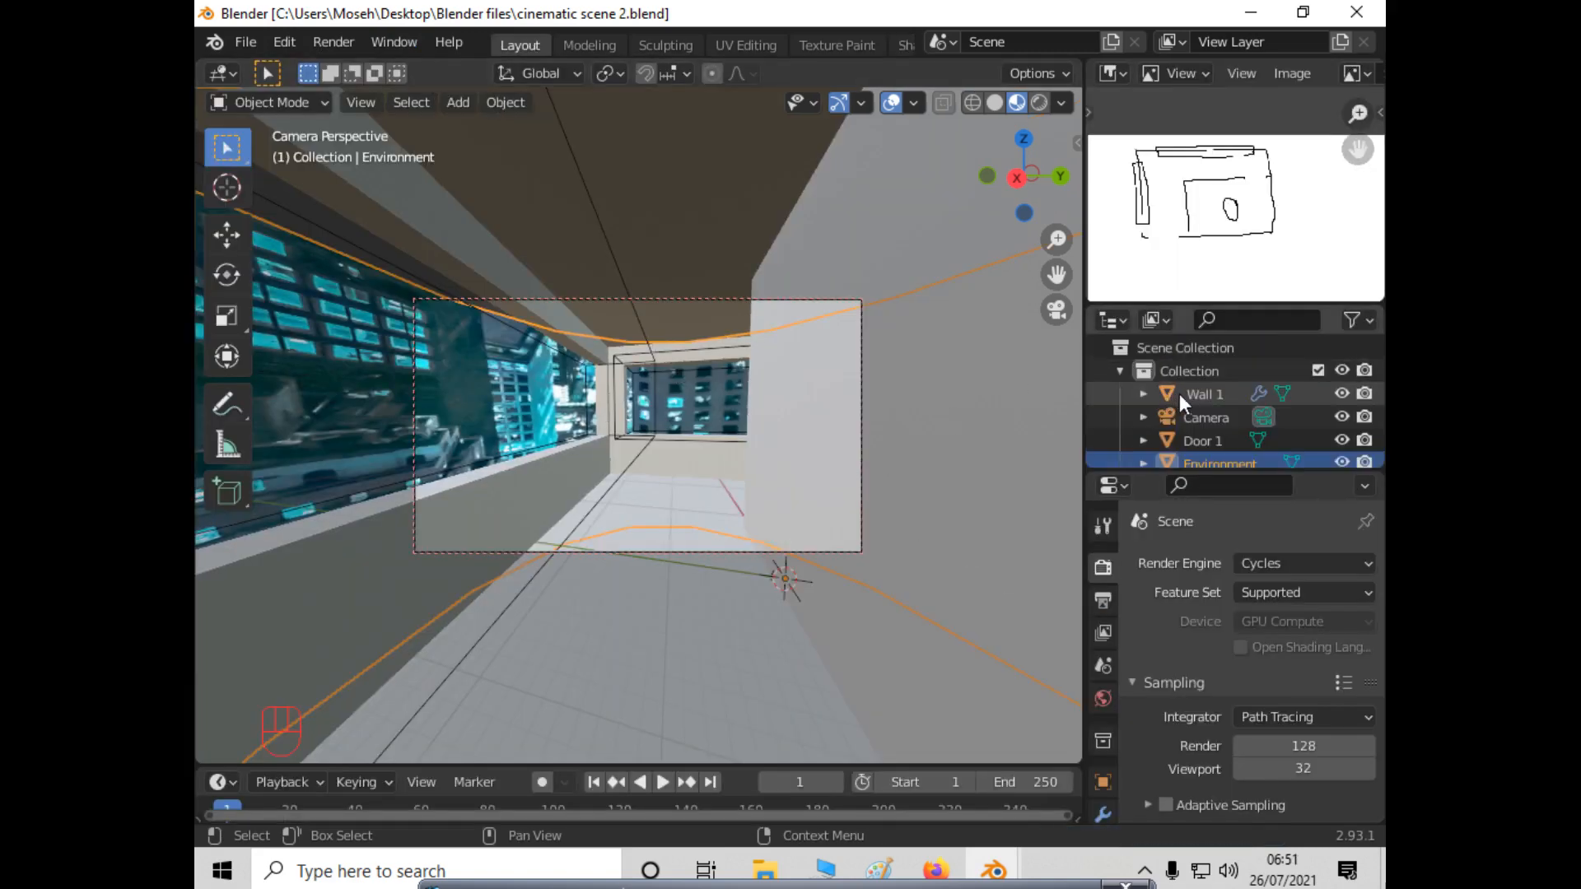
{"action": "scroll", "coordinate": [1179, 394], "scroll_direction": "down", "scroll_amount": 4}
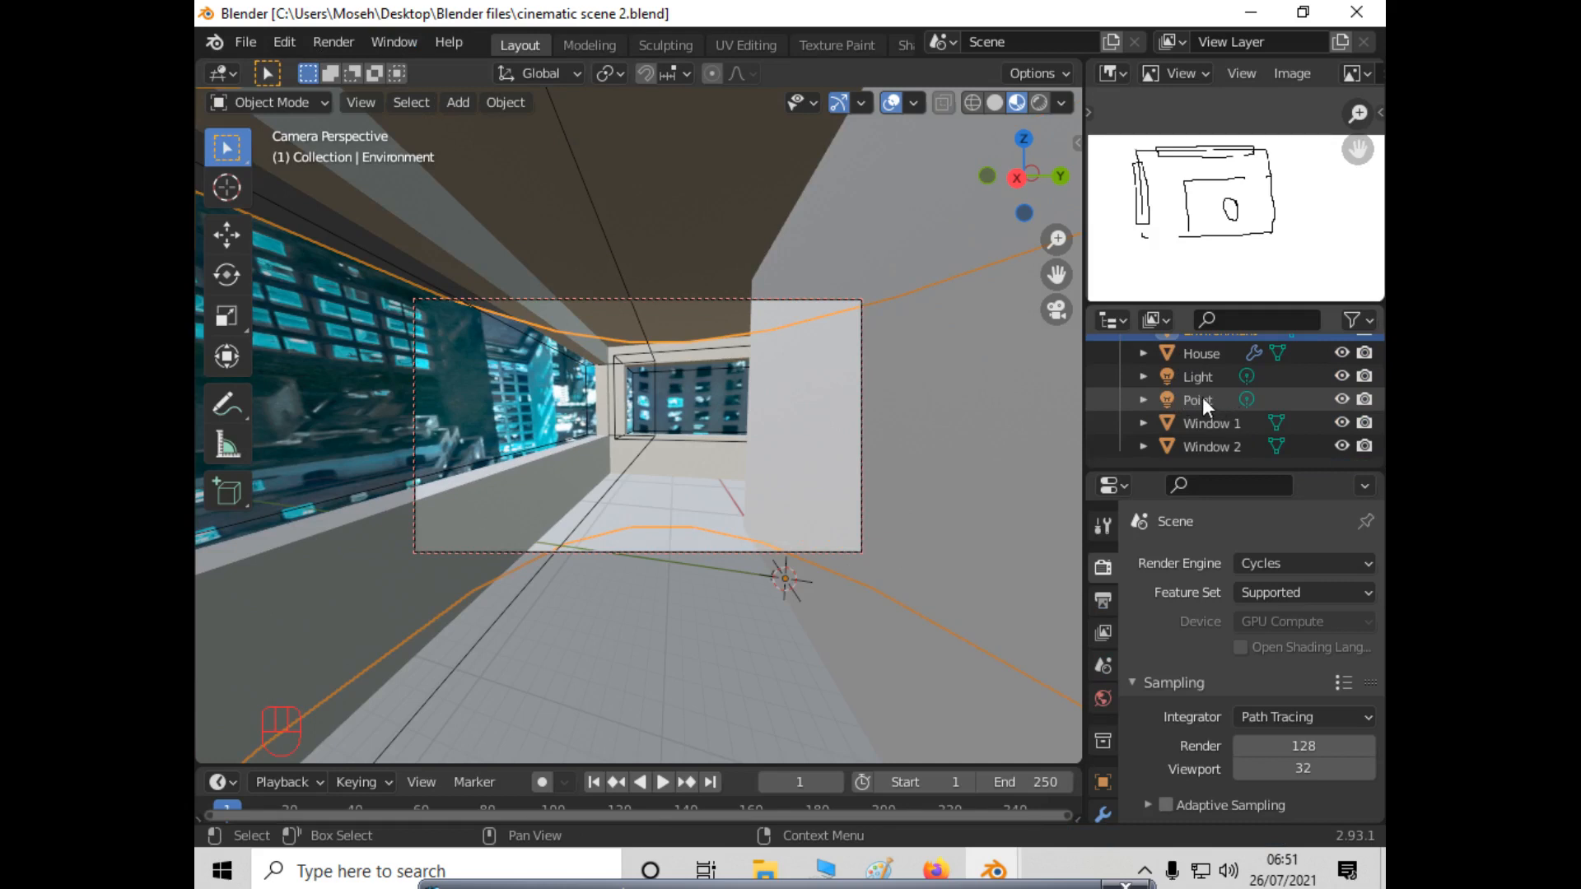
{"action": "left_click", "coordinate": [1202, 398]}
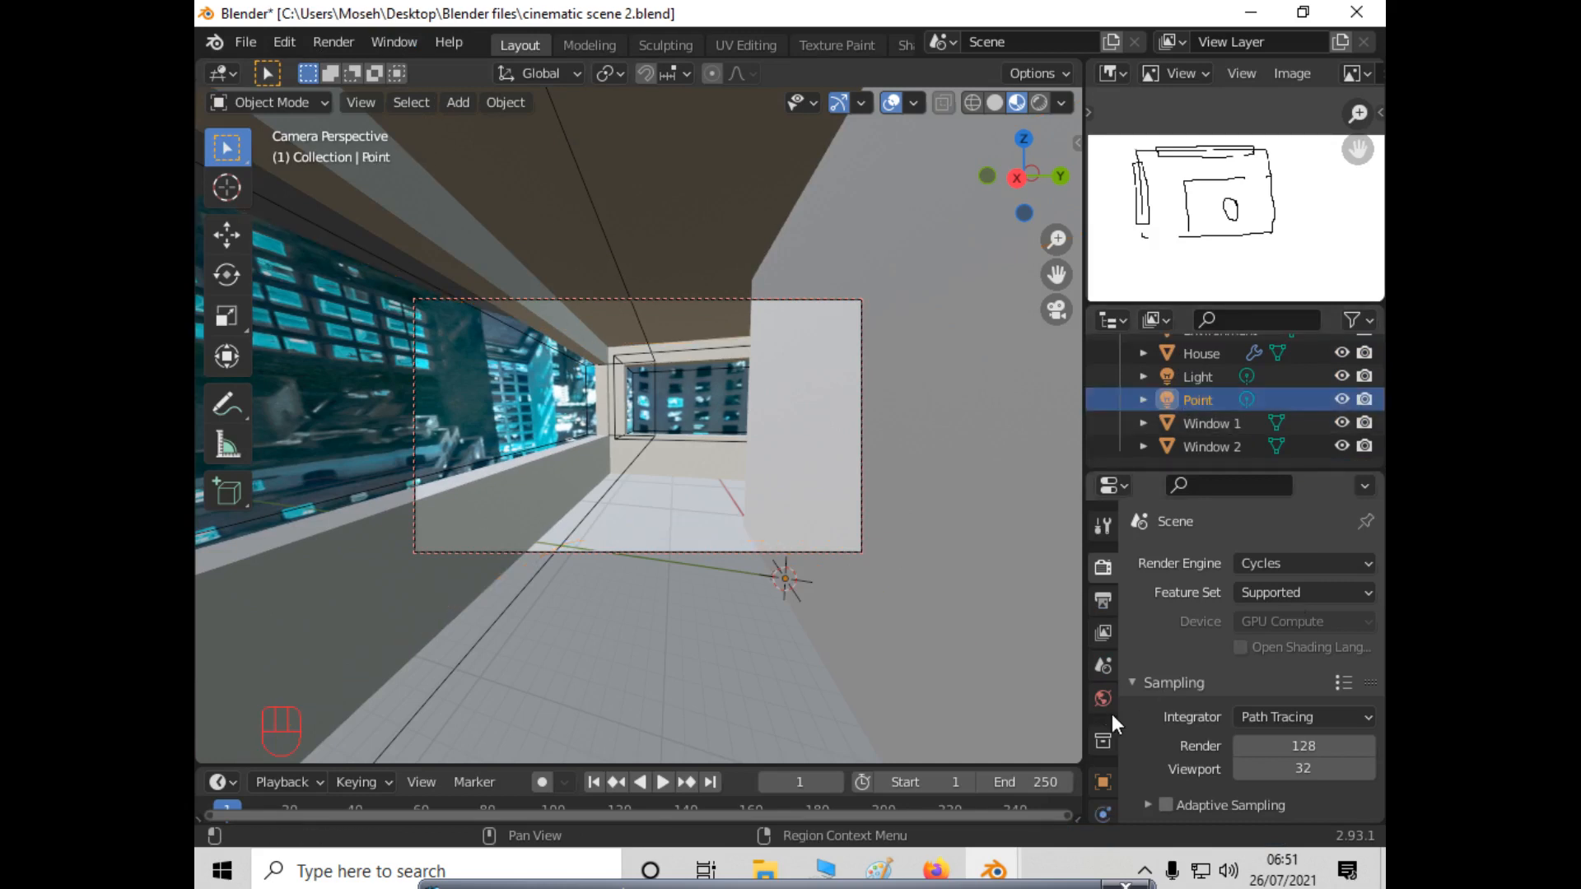
{"action": "scroll", "coordinate": [1112, 714], "scroll_direction": "down", "scroll_amount": 3}
{"action": "left_click", "coordinate": [1104, 756]}
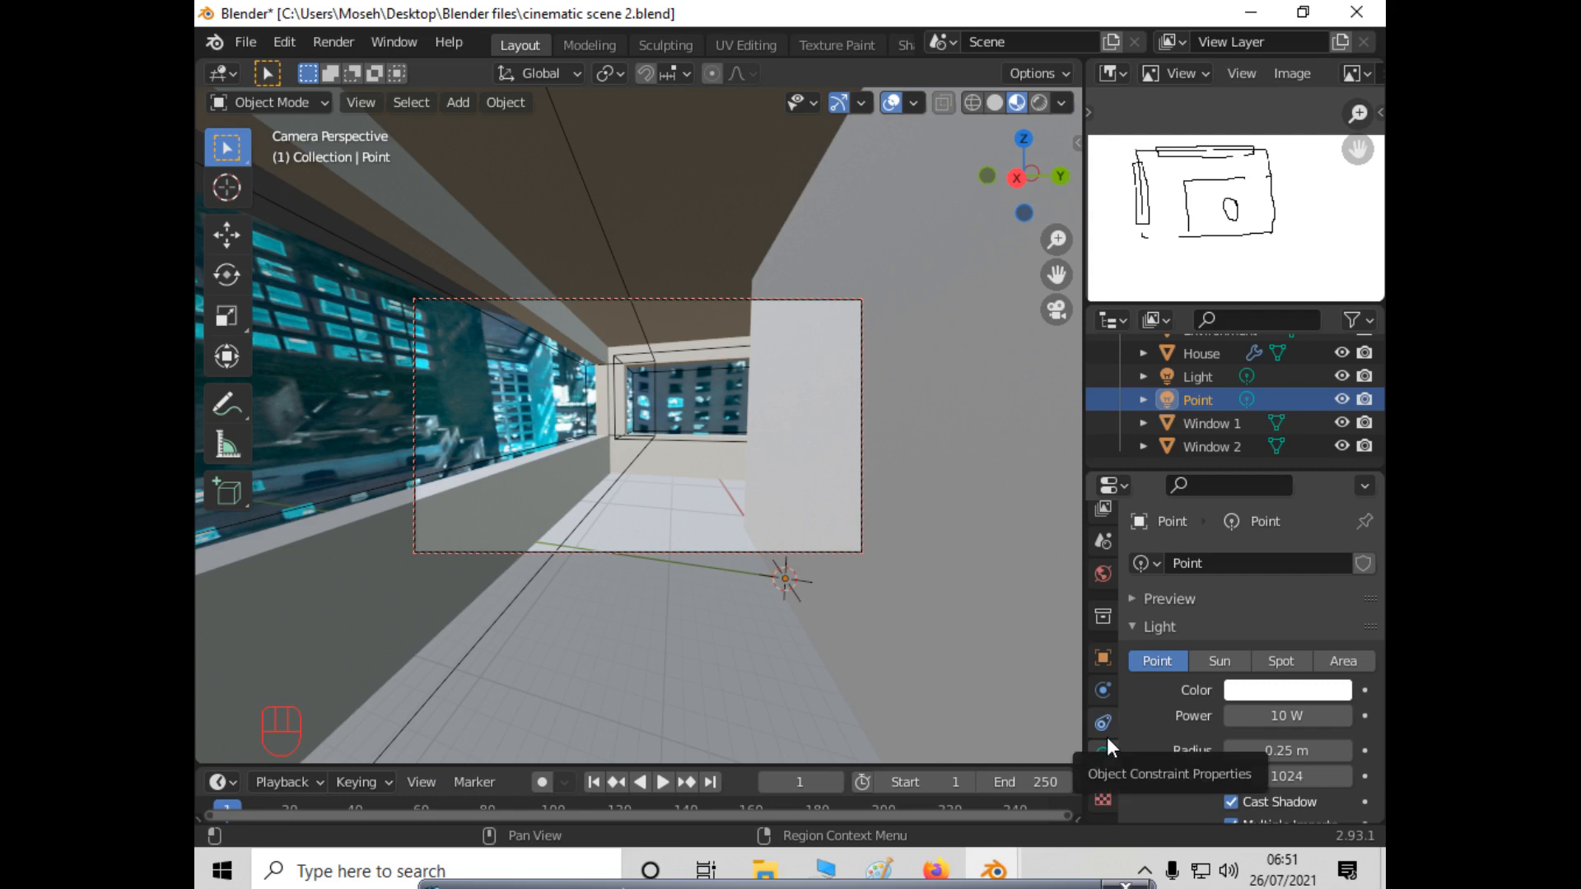
{"action": "scroll", "coordinate": [1150, 723], "scroll_direction": "down", "scroll_amount": 3}
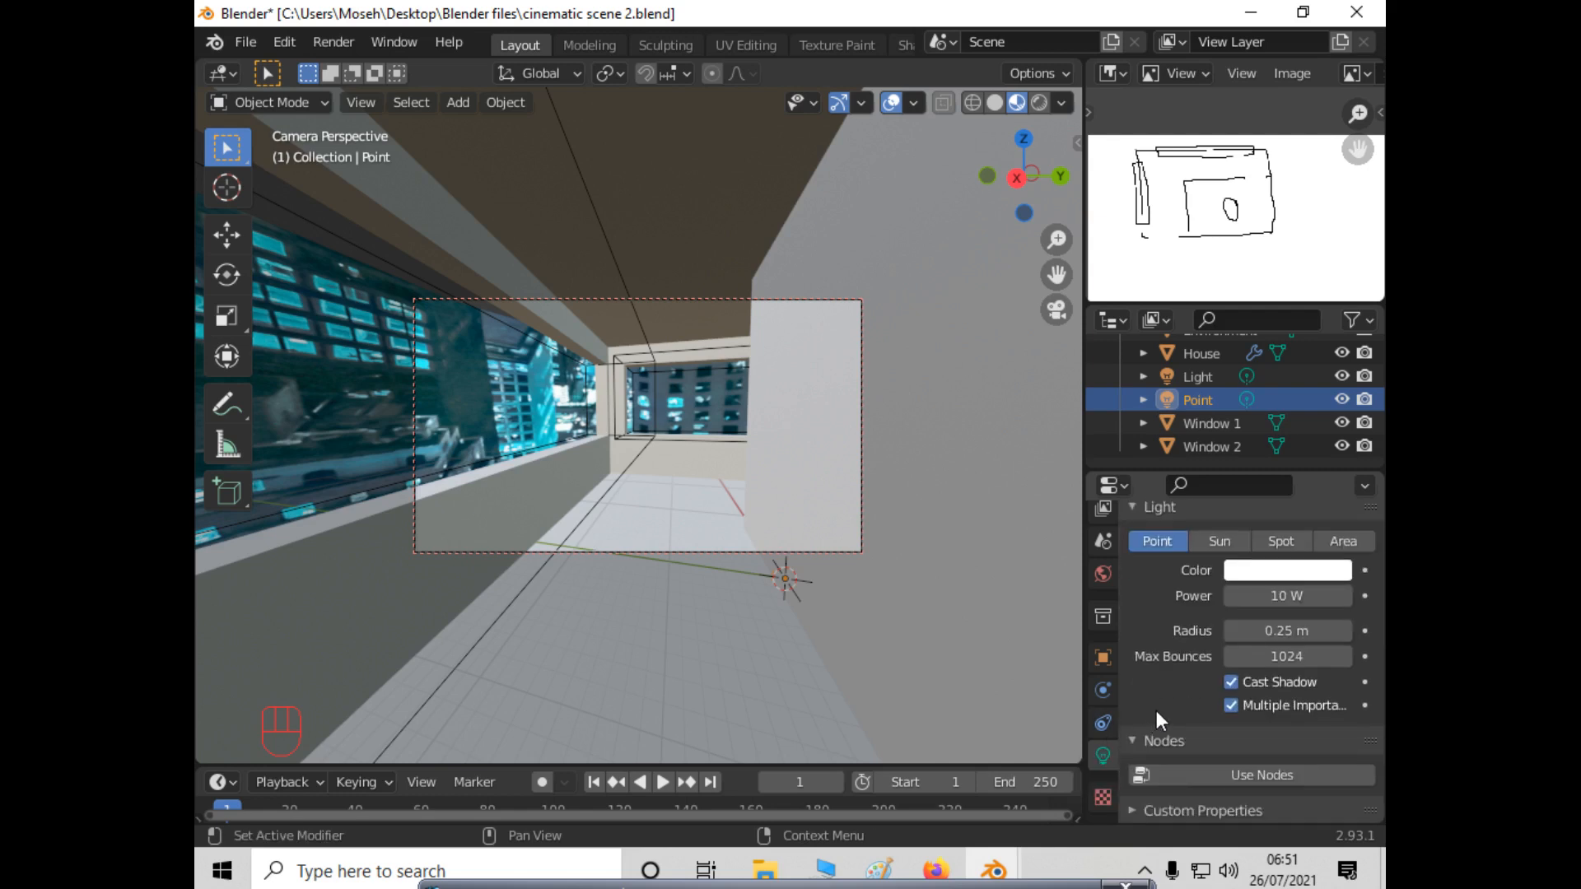
{"action": "left_click", "coordinate": [1278, 602]}
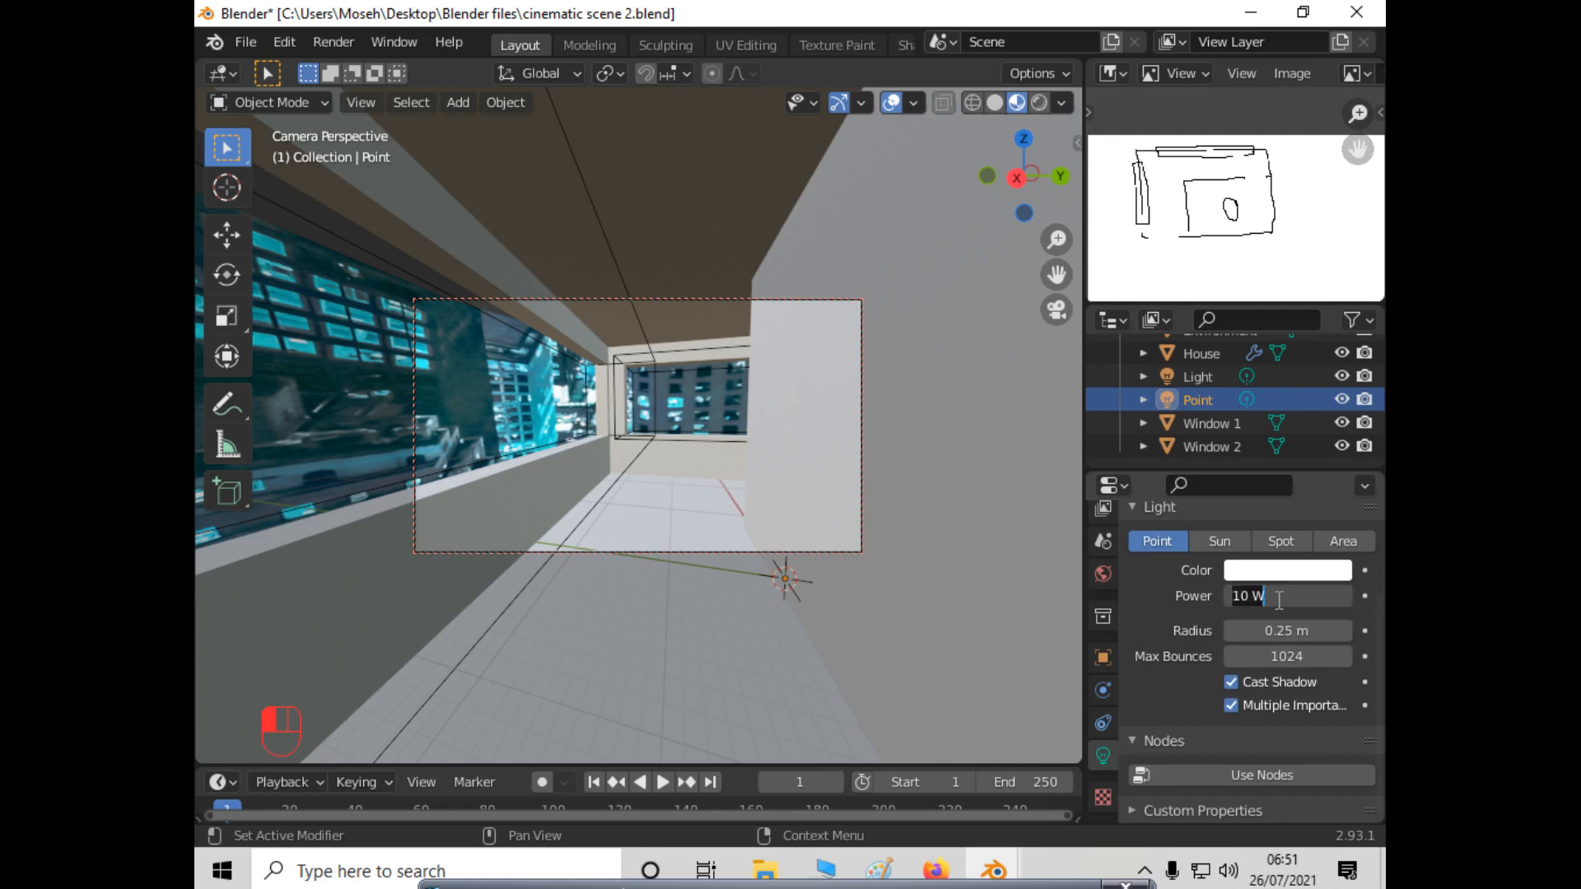
{"action": "type", "text": "500"}
{"action": "key", "text": "Return"}
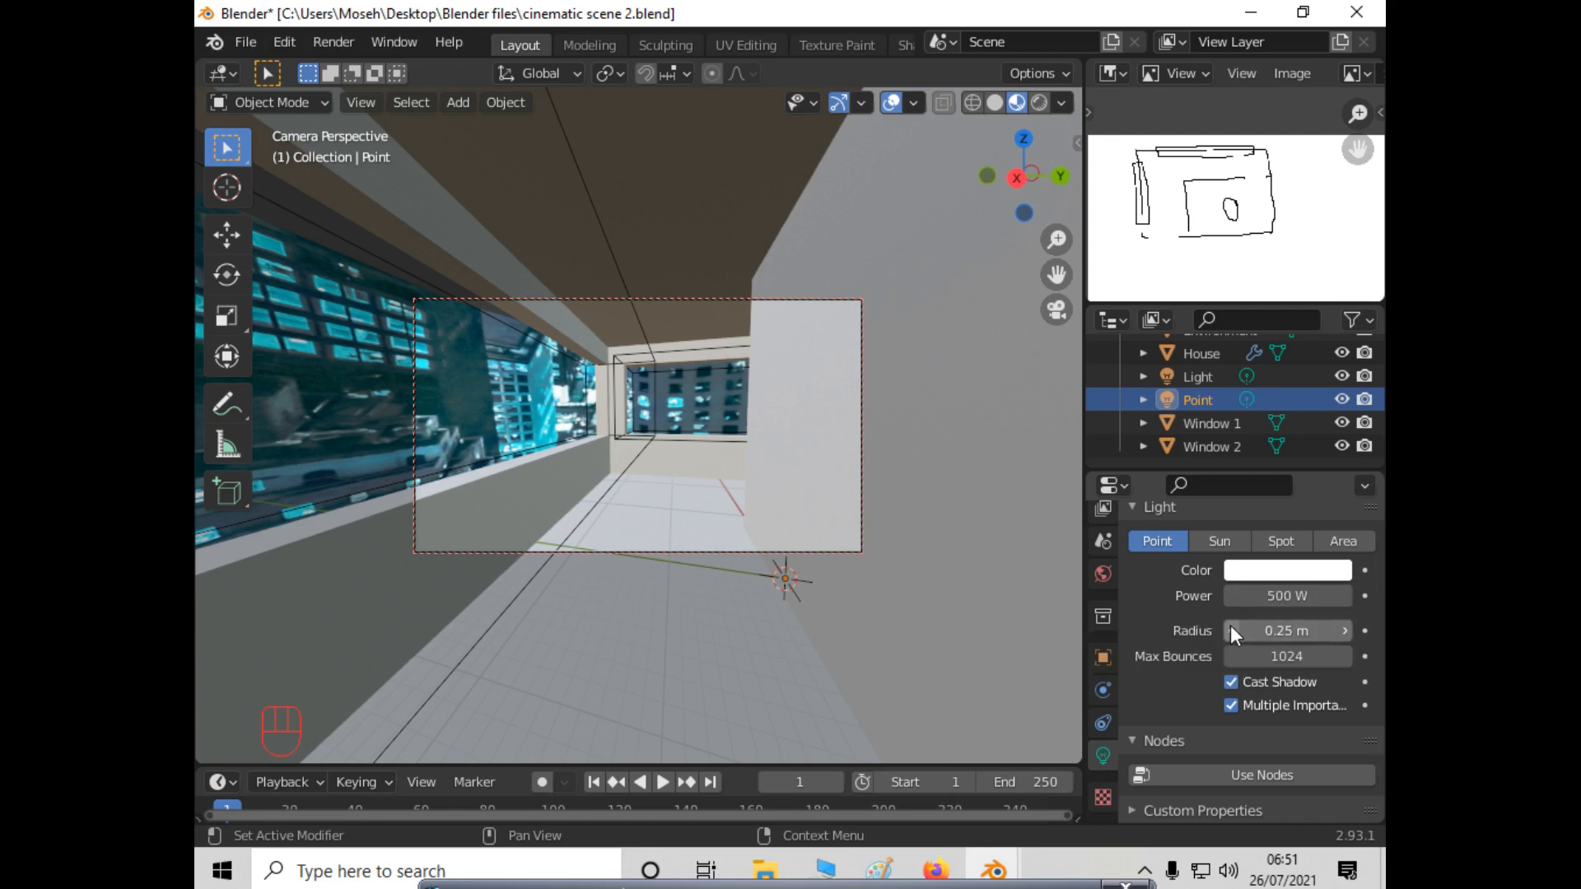
Tint the Point light pale blue and preview the scene with rendered viewport shading.
{"action": "left_click", "coordinate": [1284, 575]}
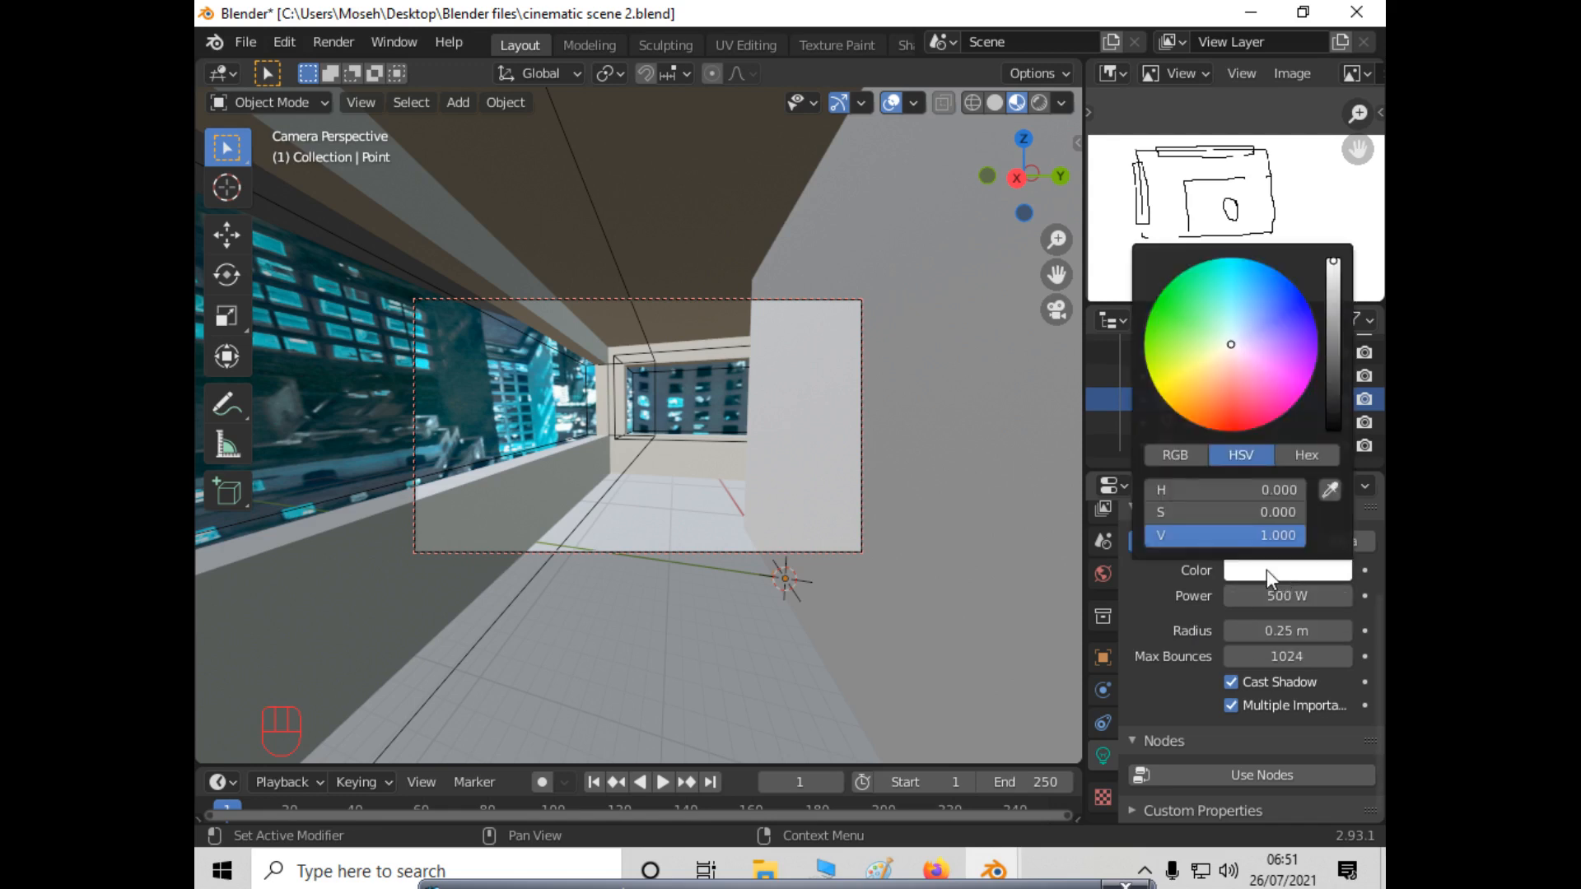
{"action": "left_click", "coordinate": [1235, 323]}
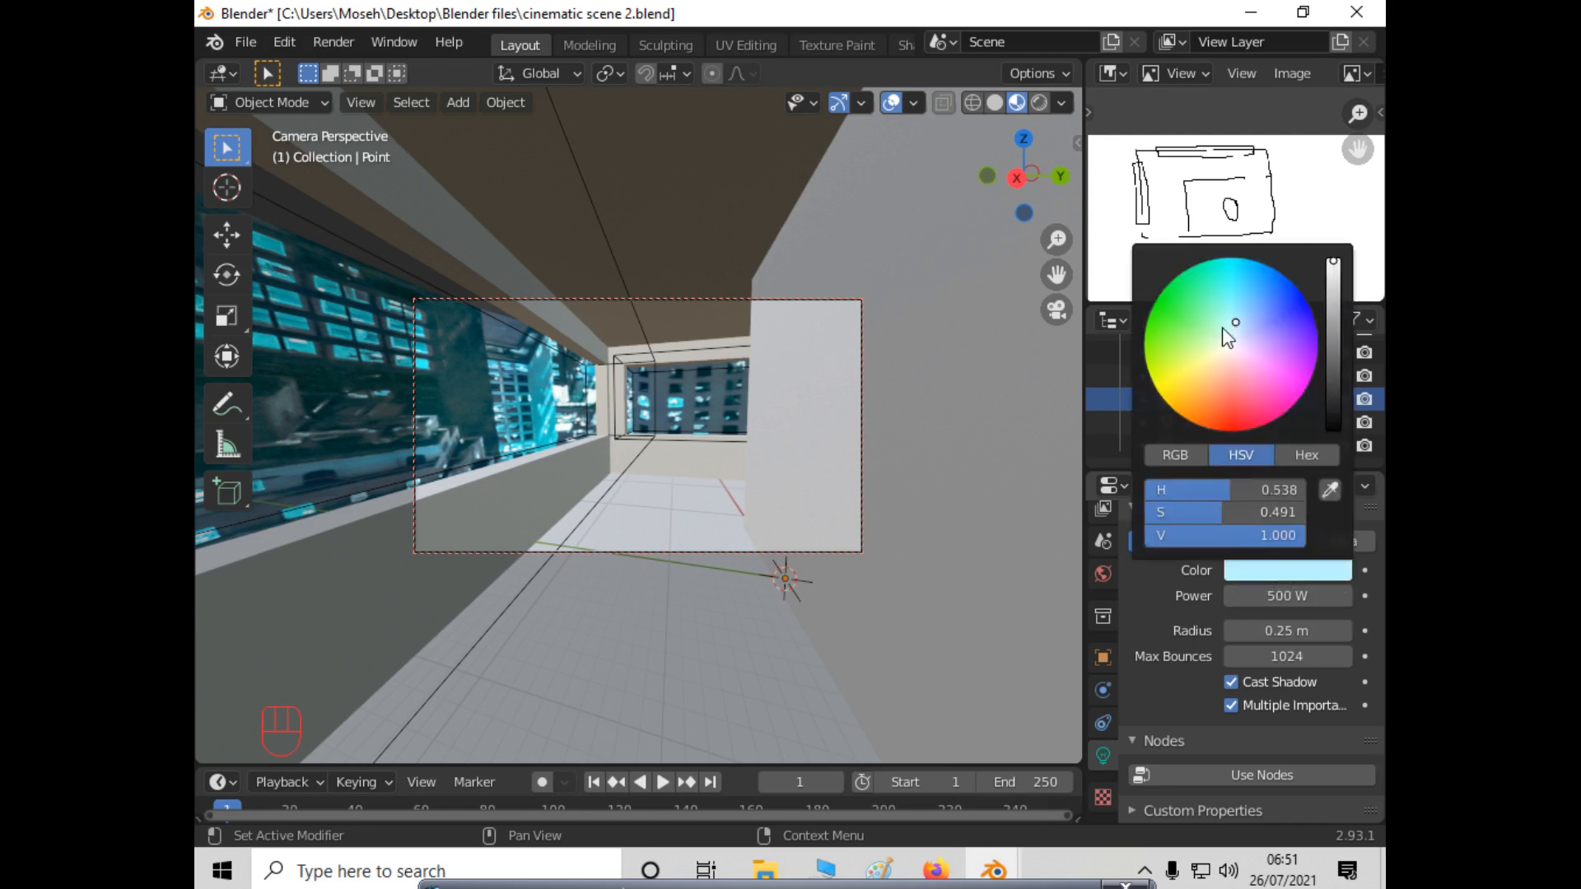
{"action": "left_click", "coordinate": [1233, 334]}
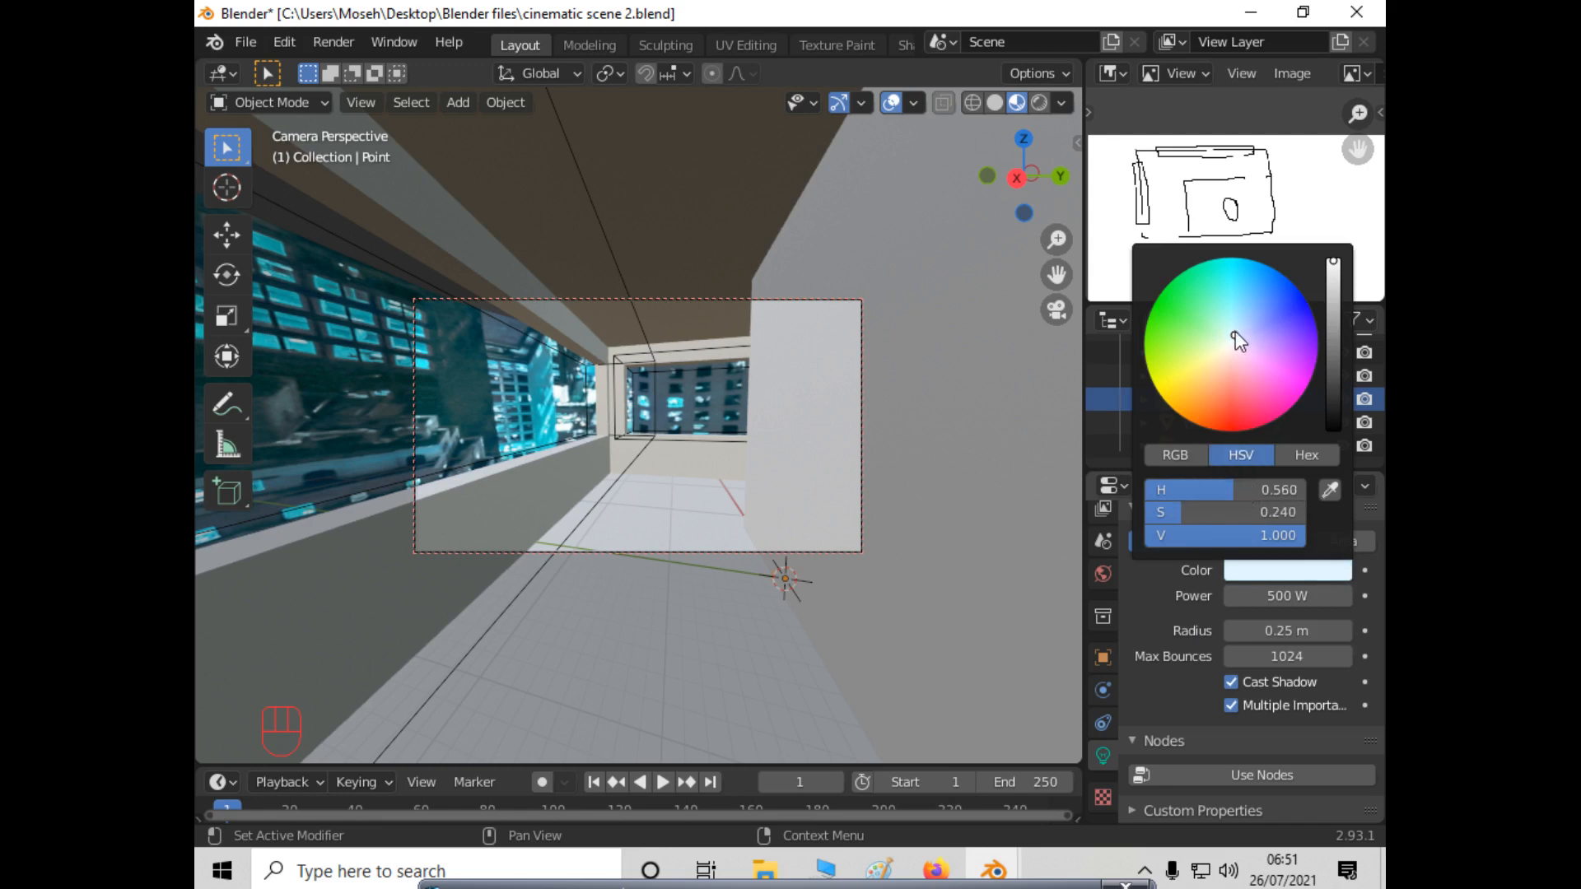
{"action": "left_click", "coordinate": [1235, 328]}
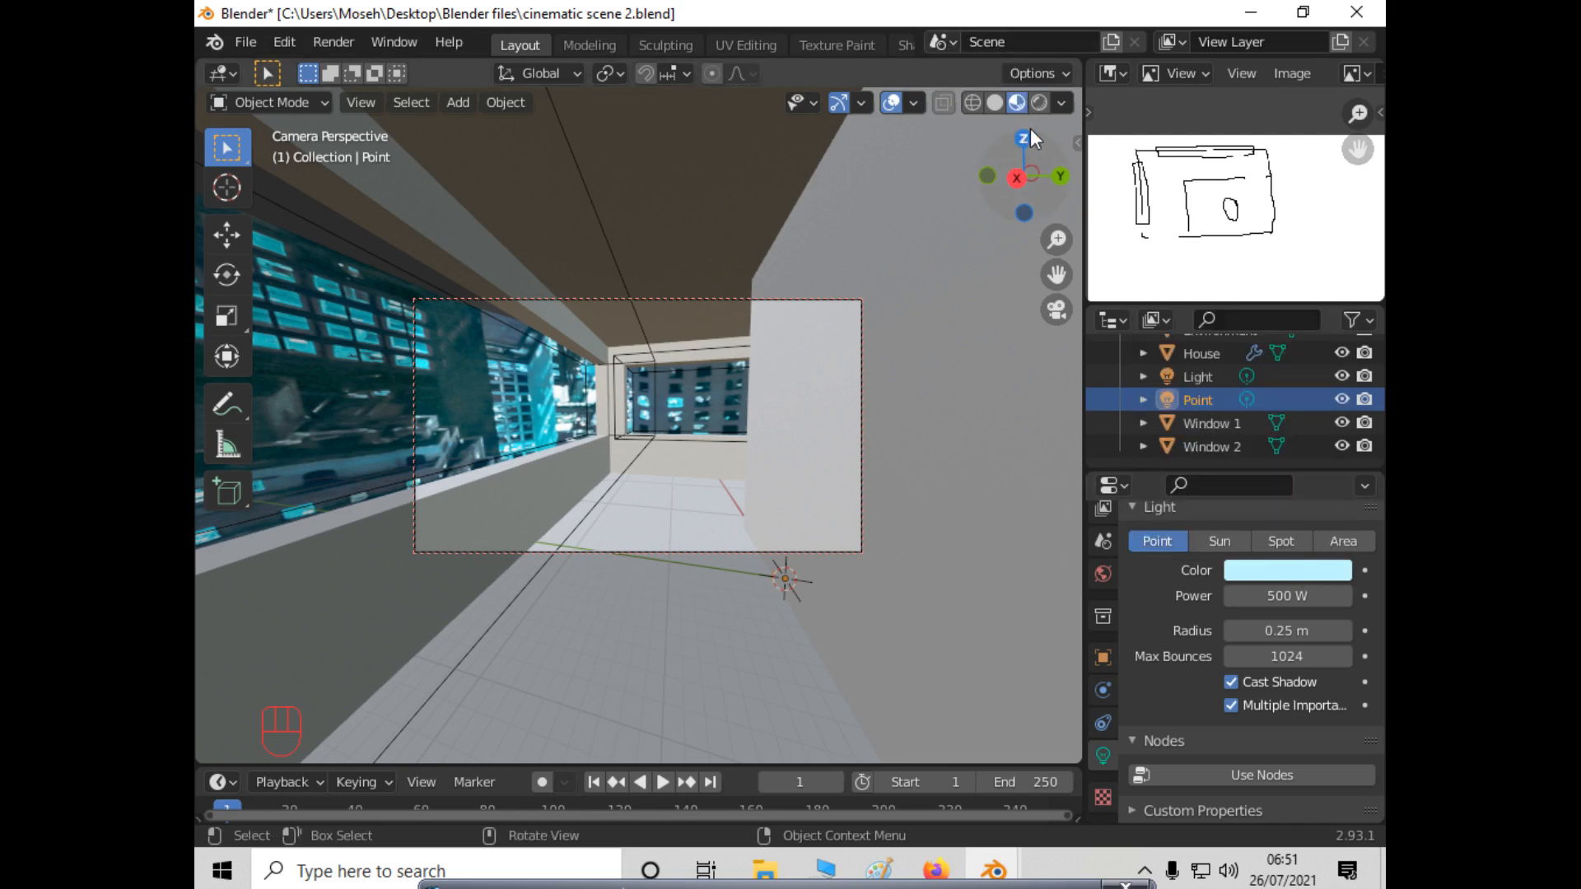
{"action": "left_click", "coordinate": [1040, 106]}
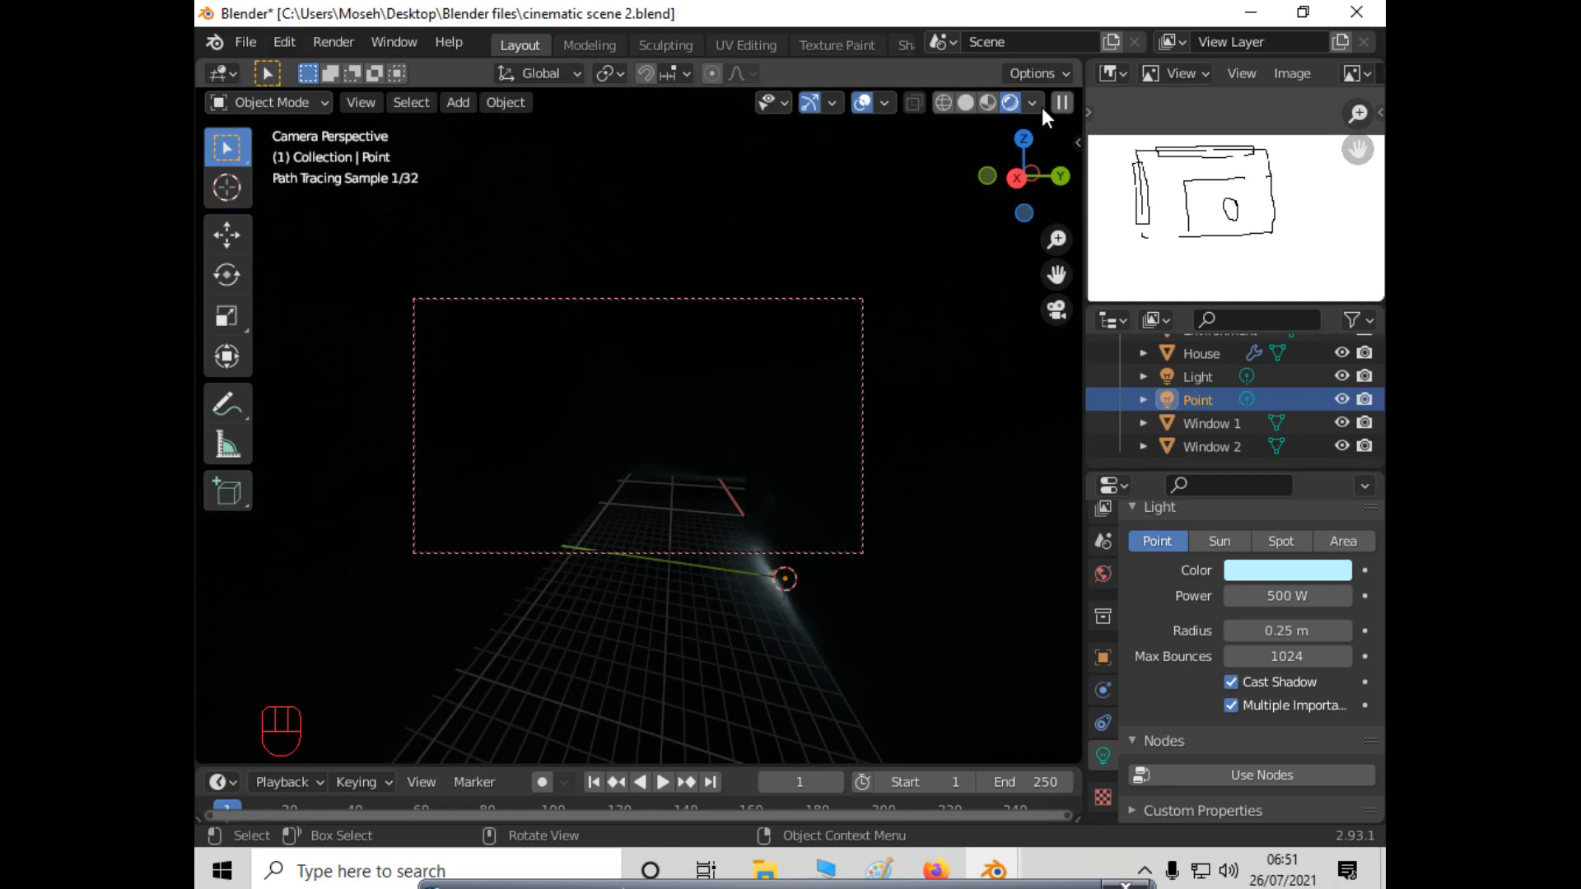
Return to solid shading, close the timeline area and split the 3D viewport into two side-by-side views.
{"action": "left_click", "coordinate": [966, 105]}
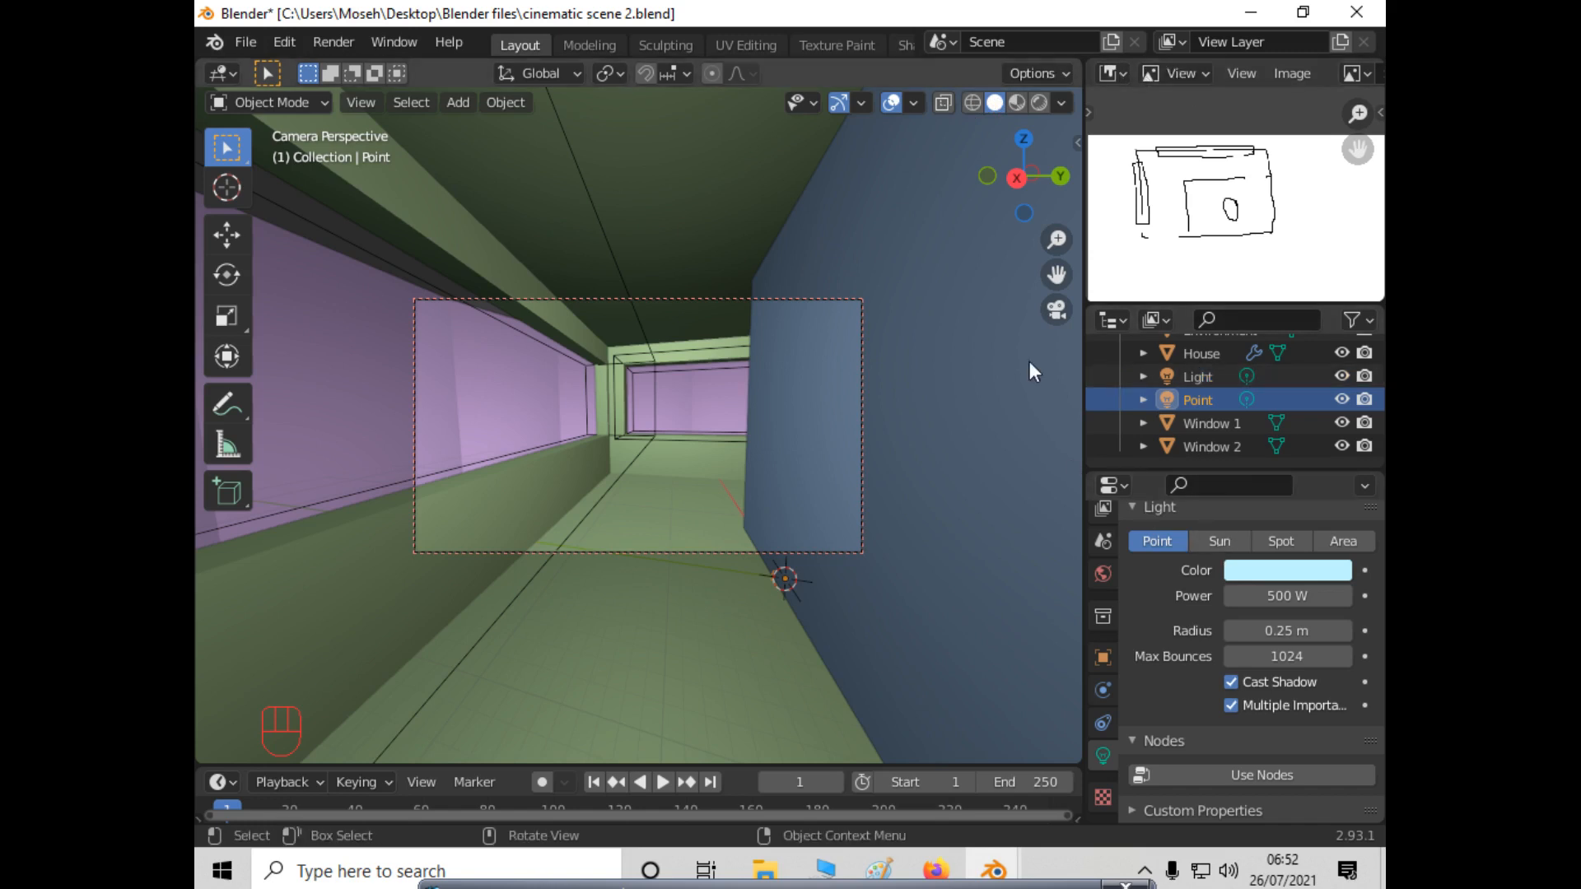
{"action": "left_click_drag", "start_coordinate": [1082, 57], "coordinate": [1041, 81]}
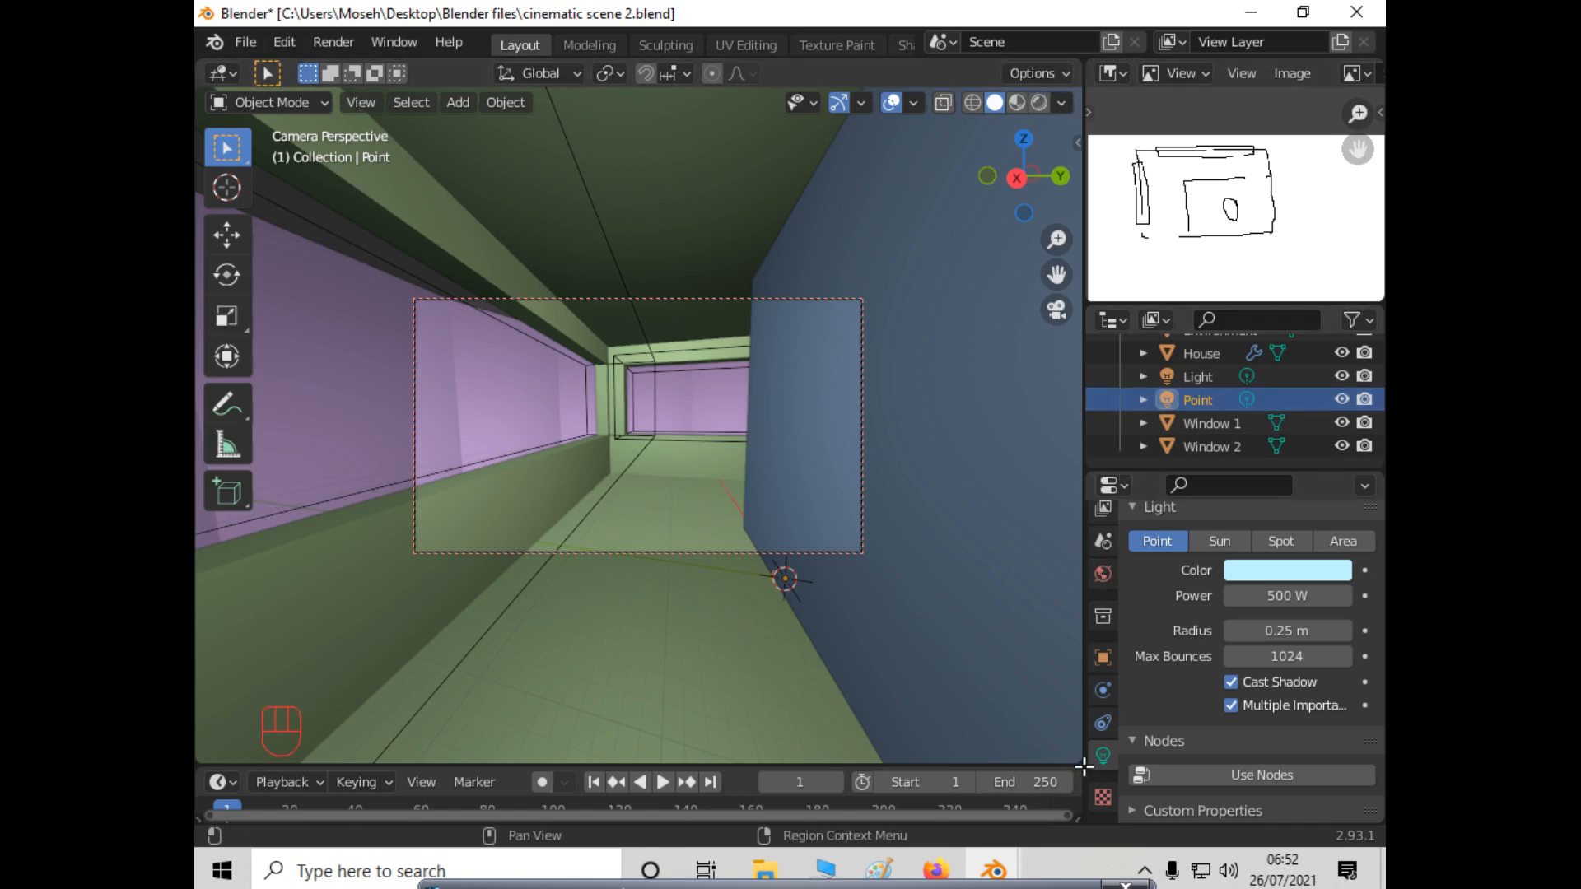
{"action": "left_click_drag", "start_coordinate": [1079, 766], "coordinate": [1034, 843]}
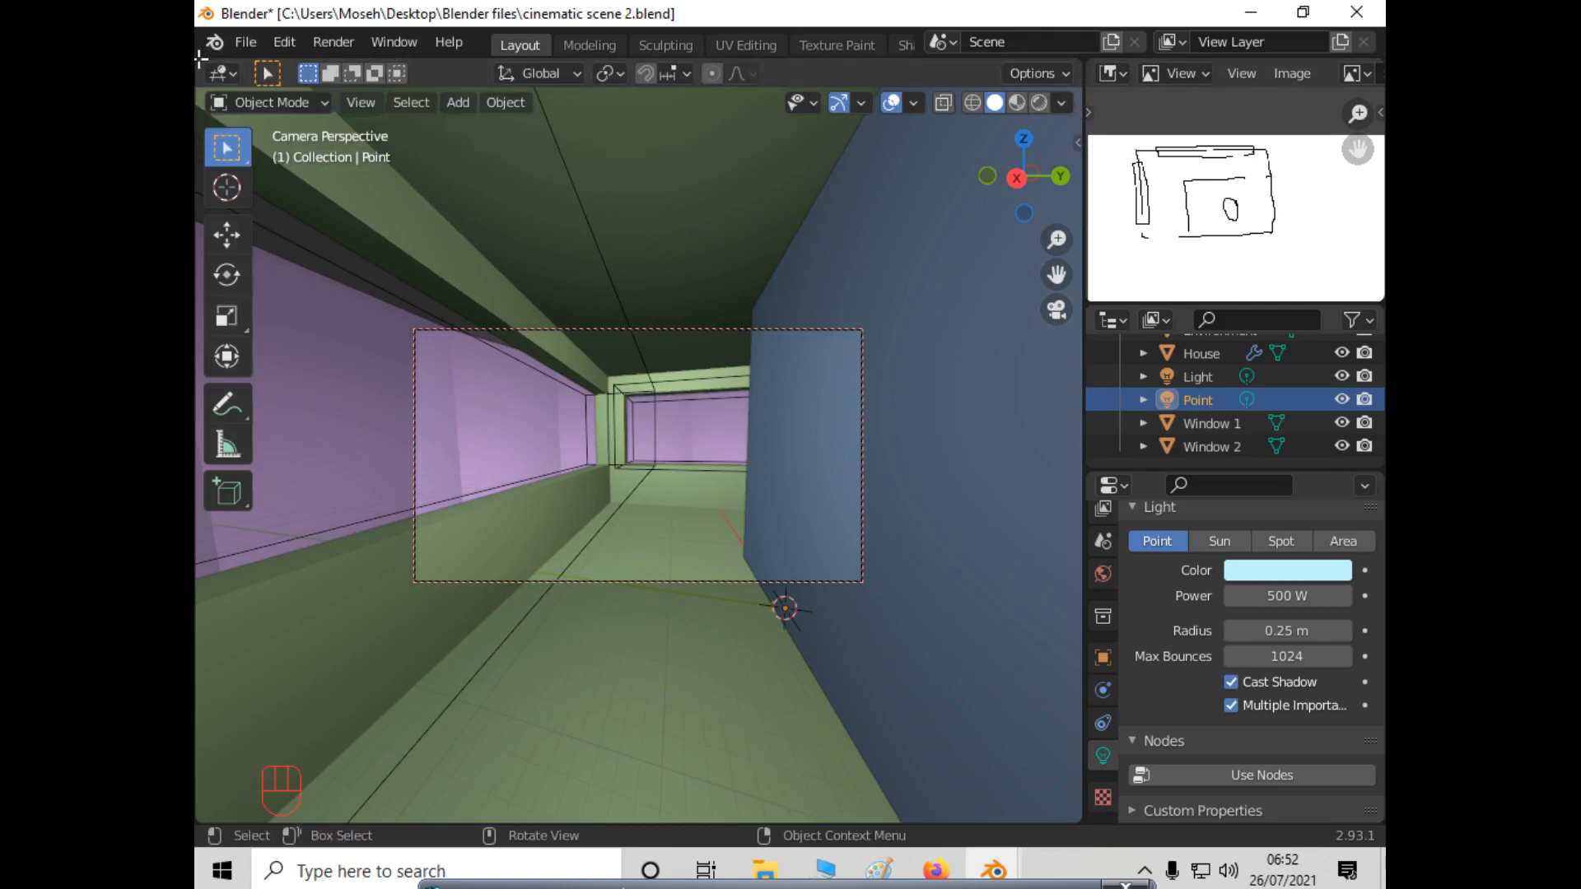
{"action": "left_click_drag", "start_coordinate": [205, 59], "coordinate": [614, 194]}
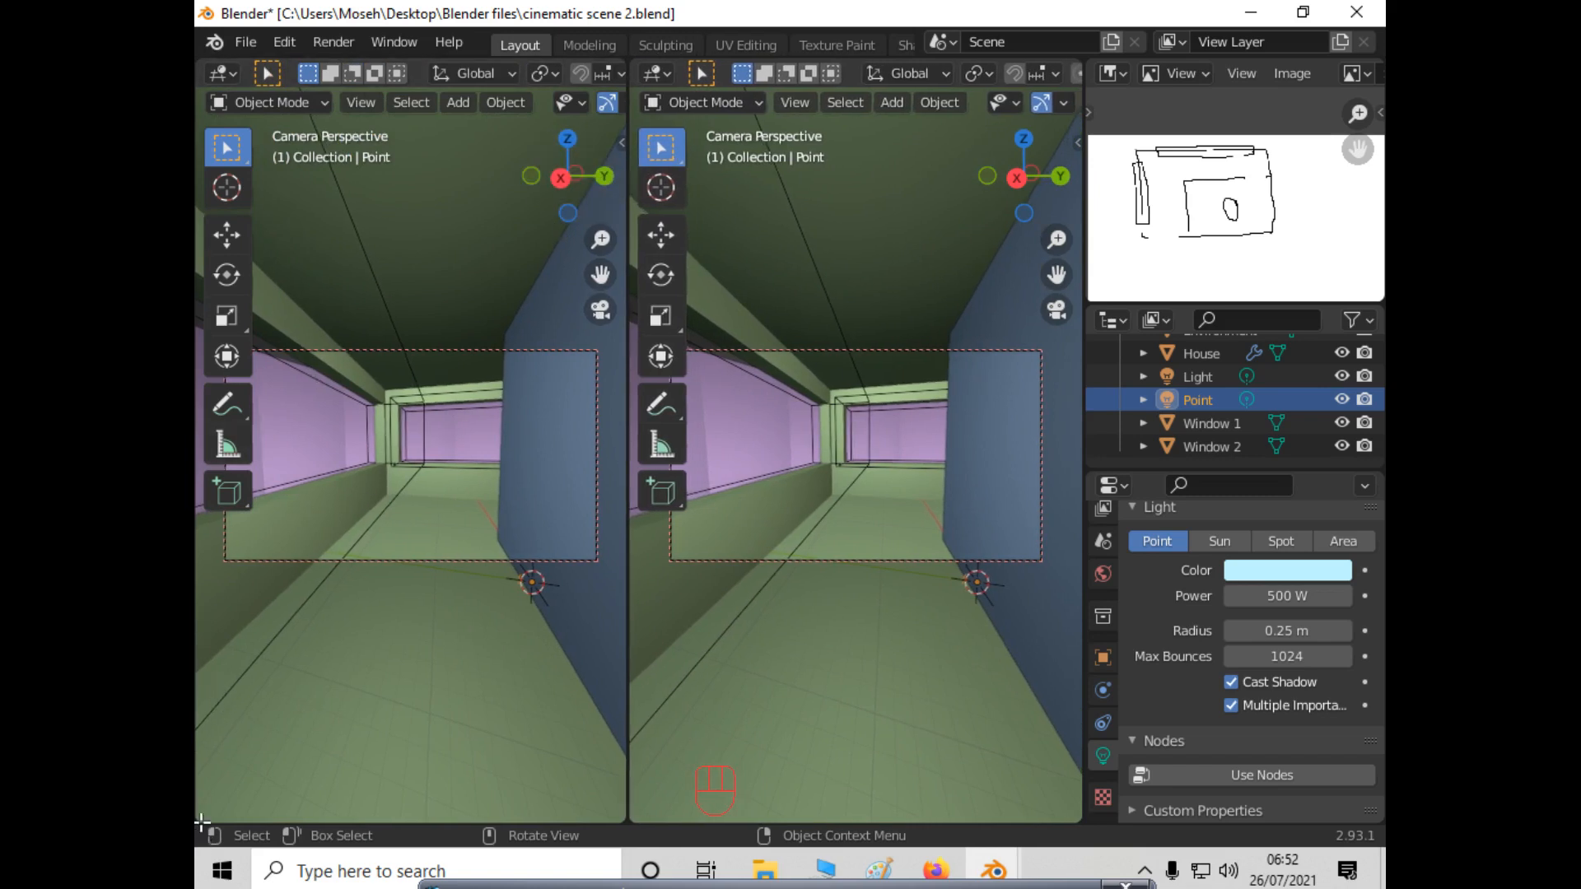
{"action": "left_click_drag", "start_coordinate": [202, 819], "coordinate": [262, 654]}
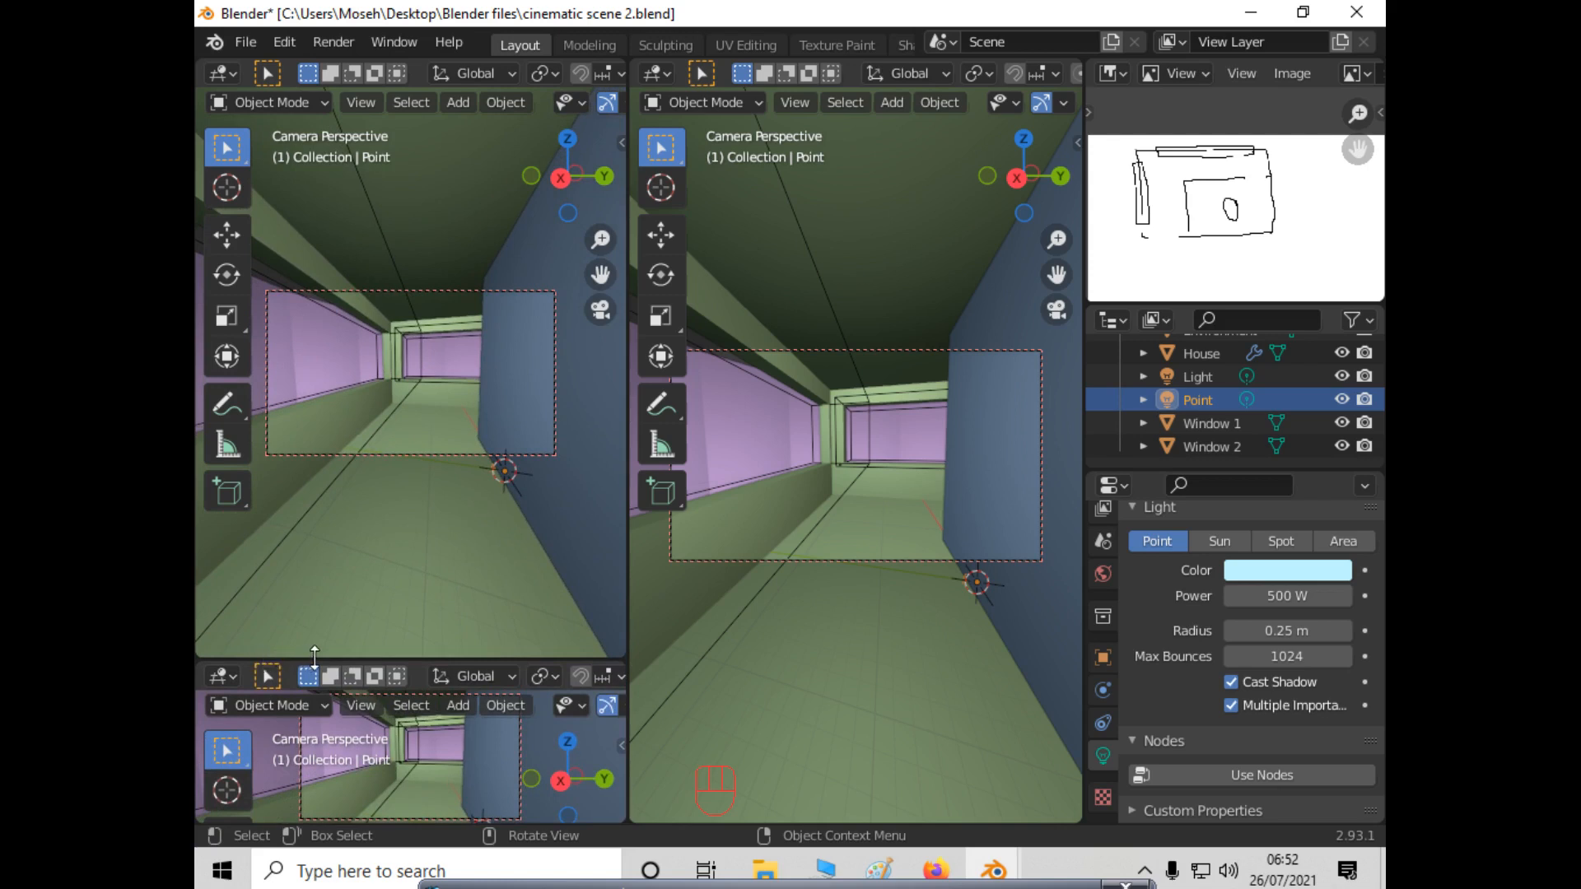
{"action": "right_click", "coordinate": [309, 659]}
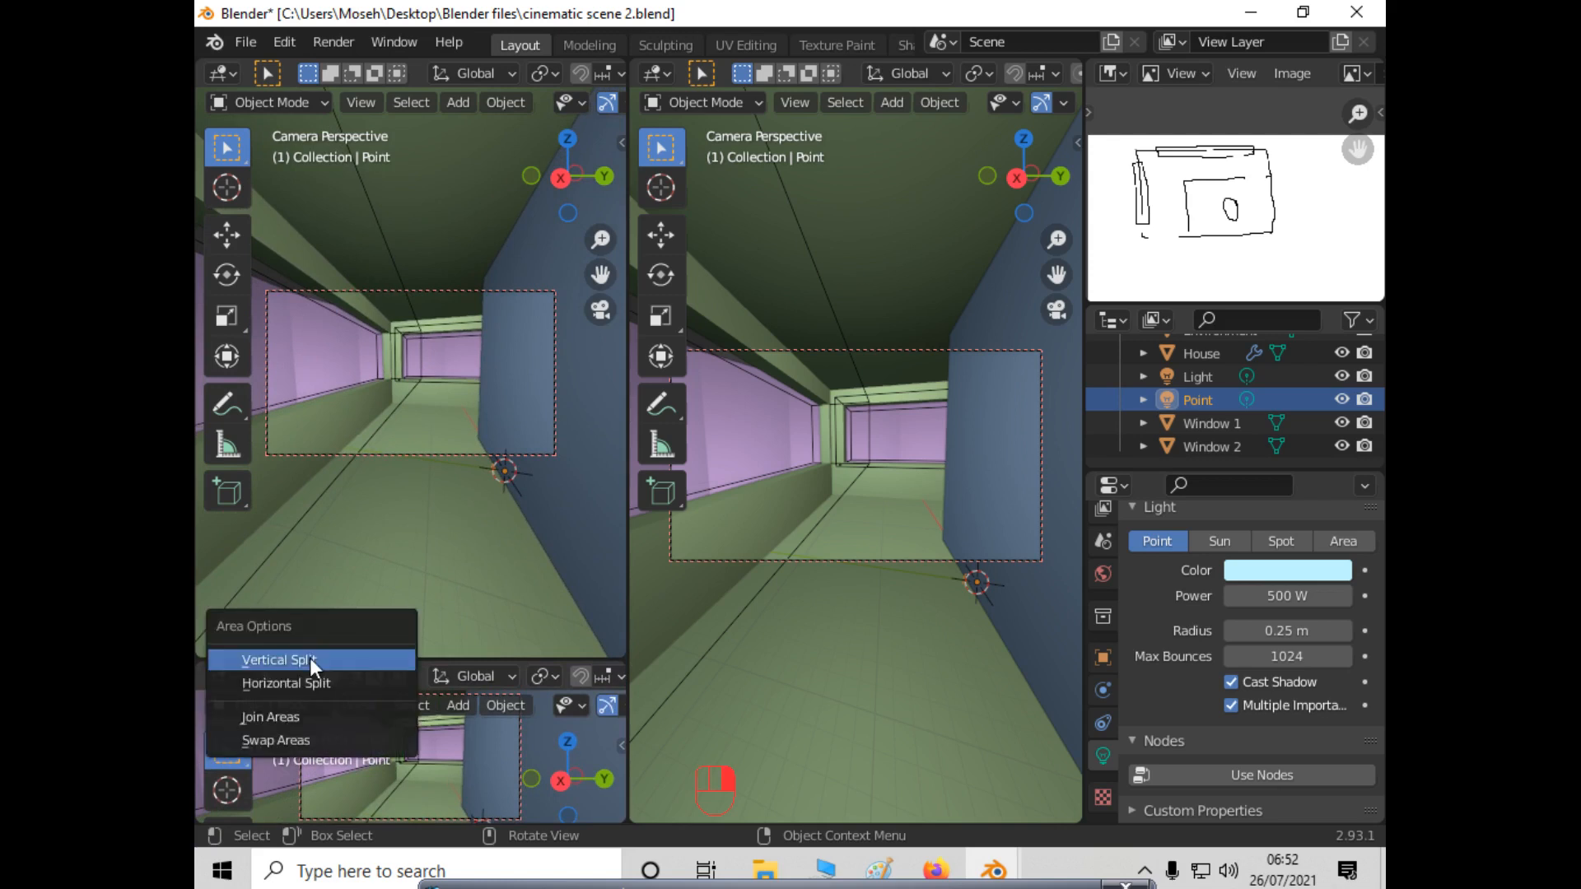
{"action": "left_click", "coordinate": [300, 720]}
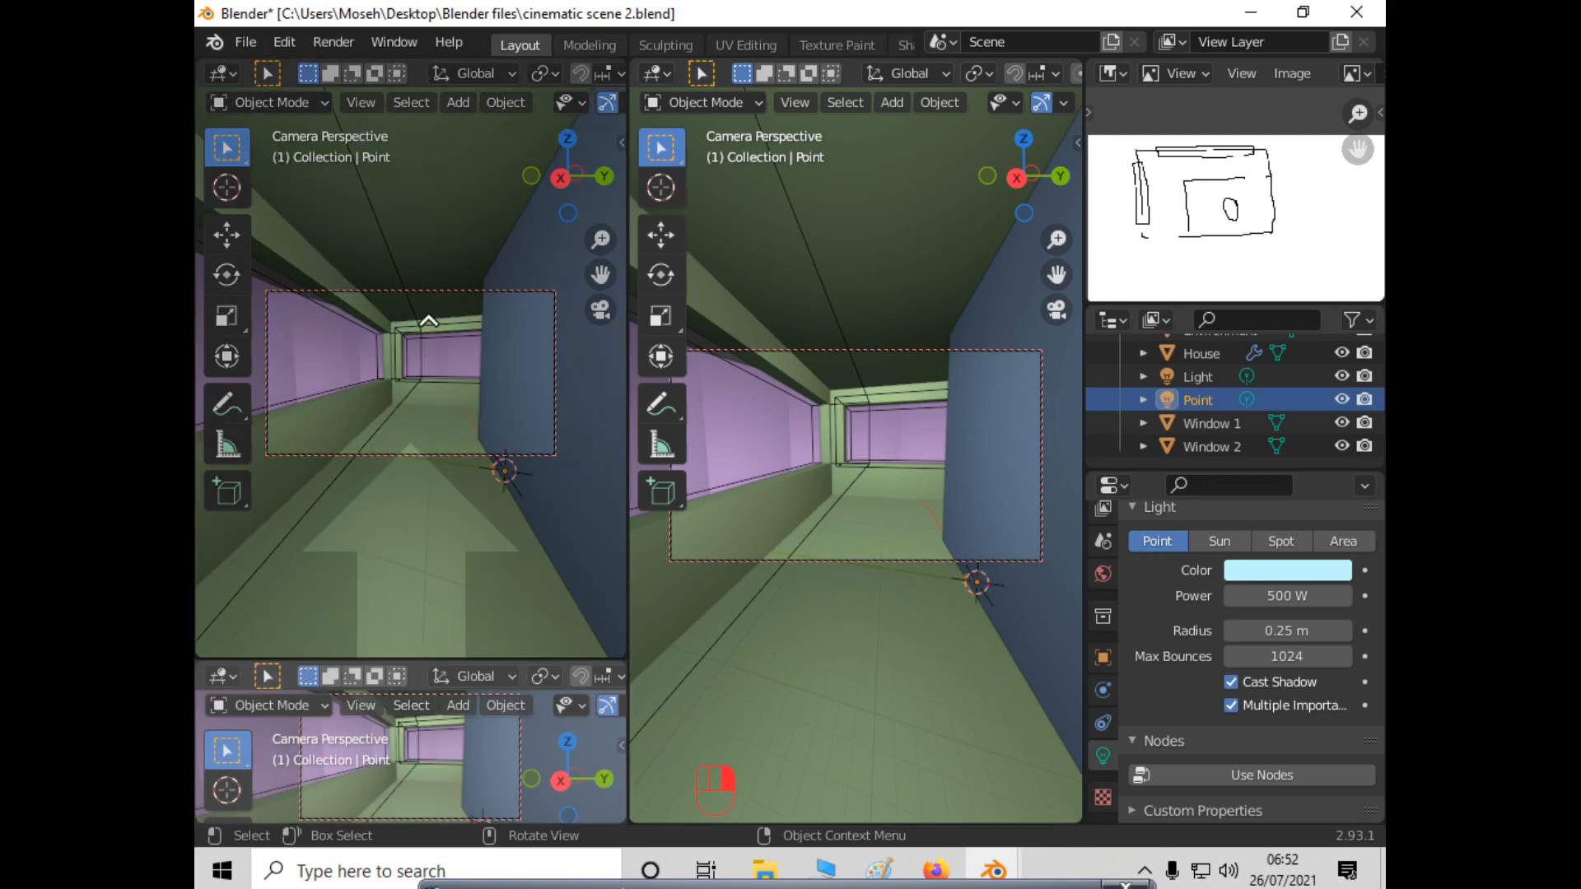
{"action": "left_click", "coordinate": [394, 785]}
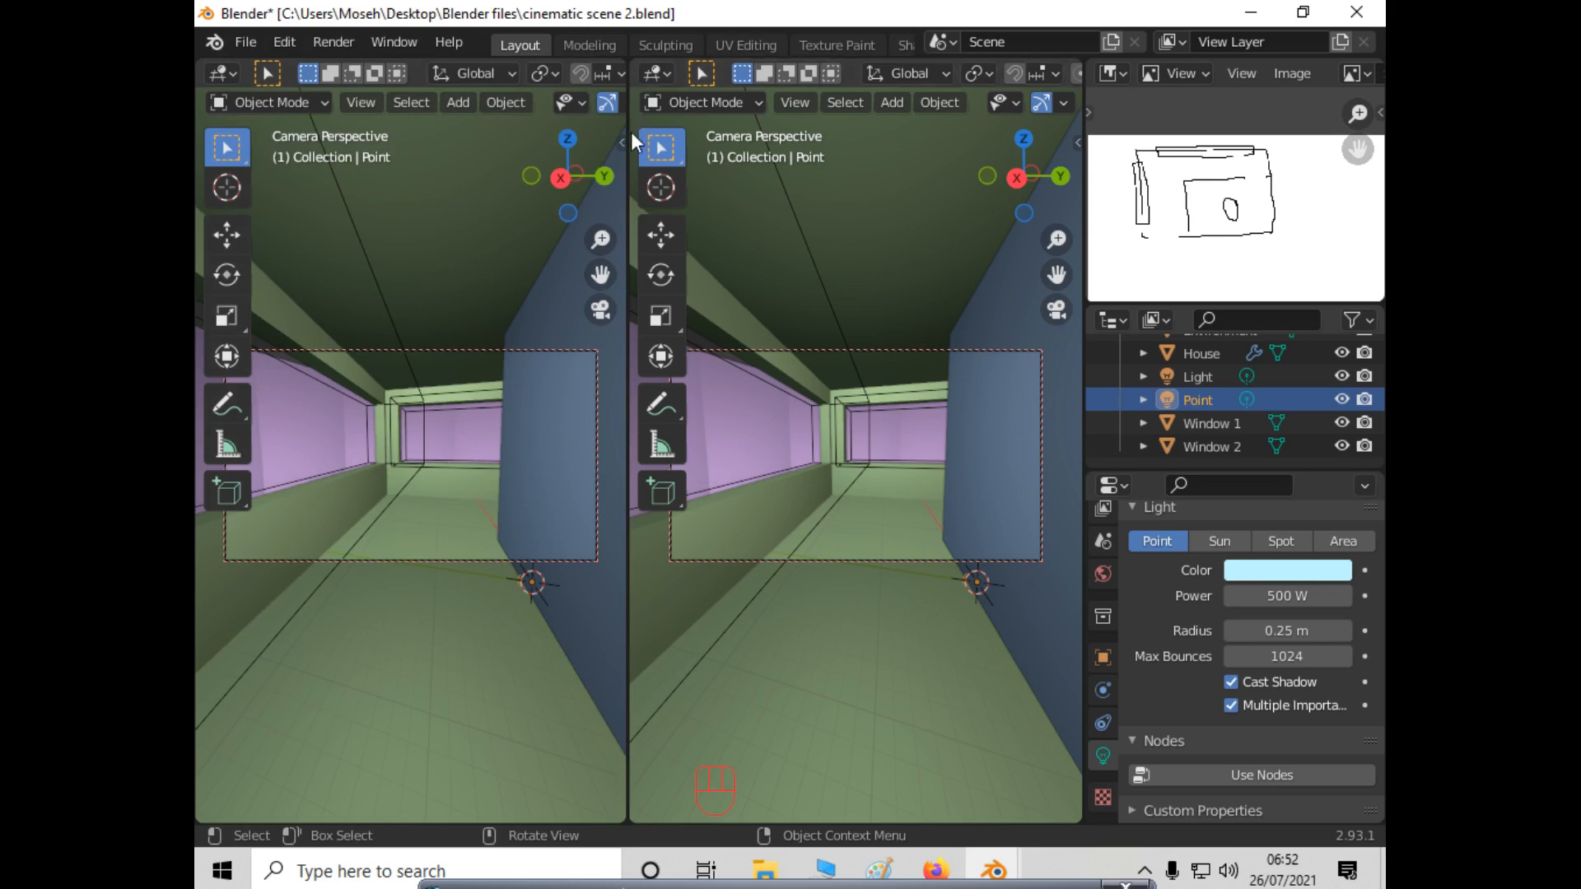
Widen the first viewport slightly and take the second one out of camera view to show the house from outside.
{"action": "left_click_drag", "start_coordinate": [627, 168], "coordinate": [651, 168]}
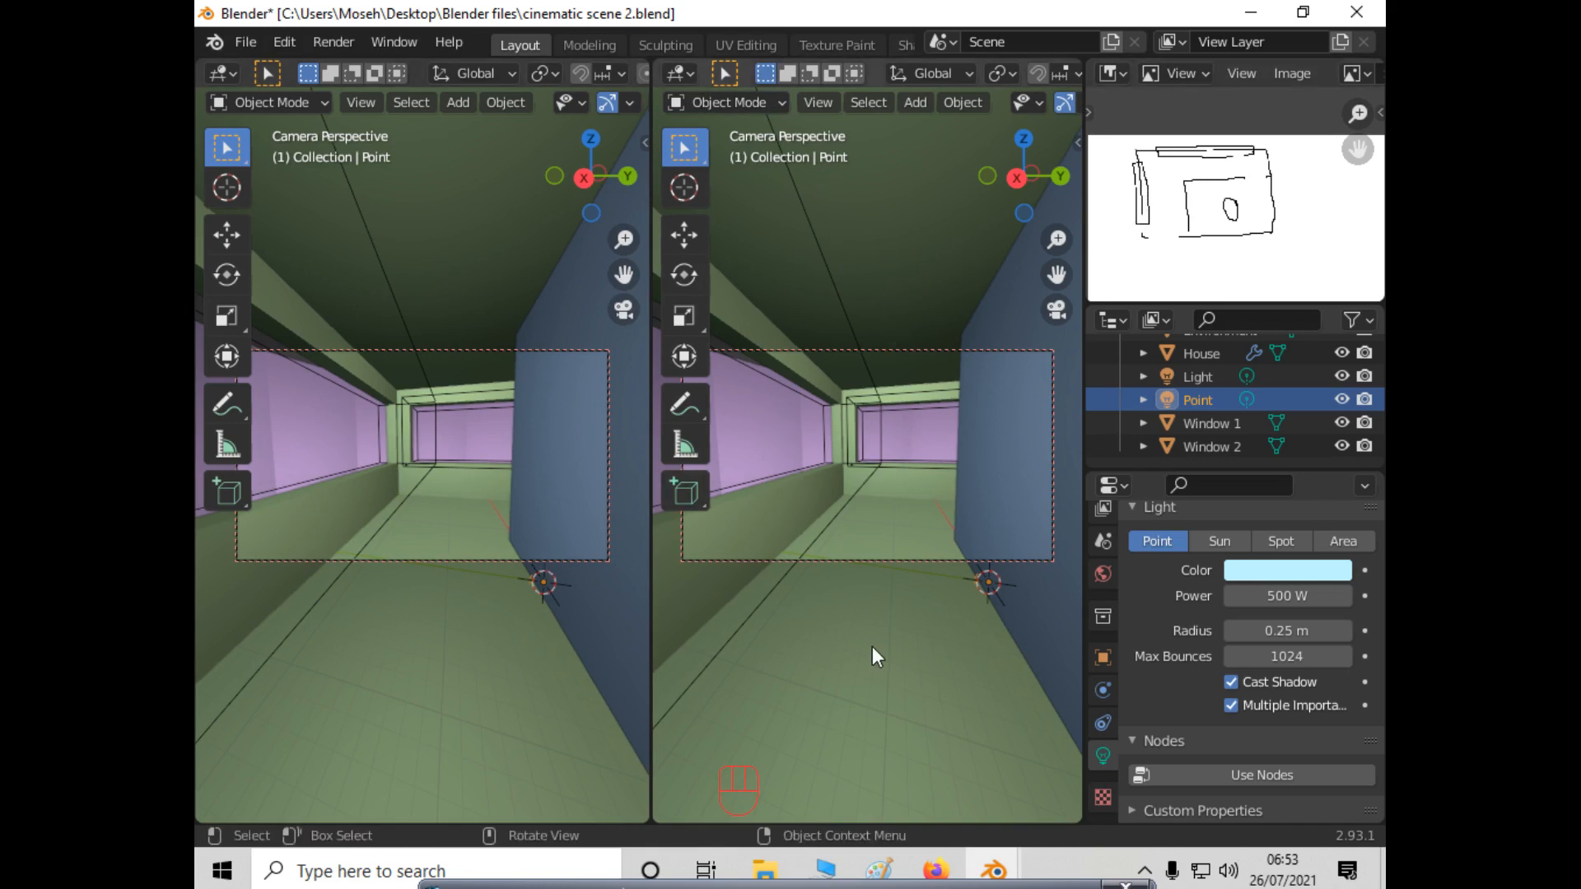
{"action": "key", "text": "KP_0"}
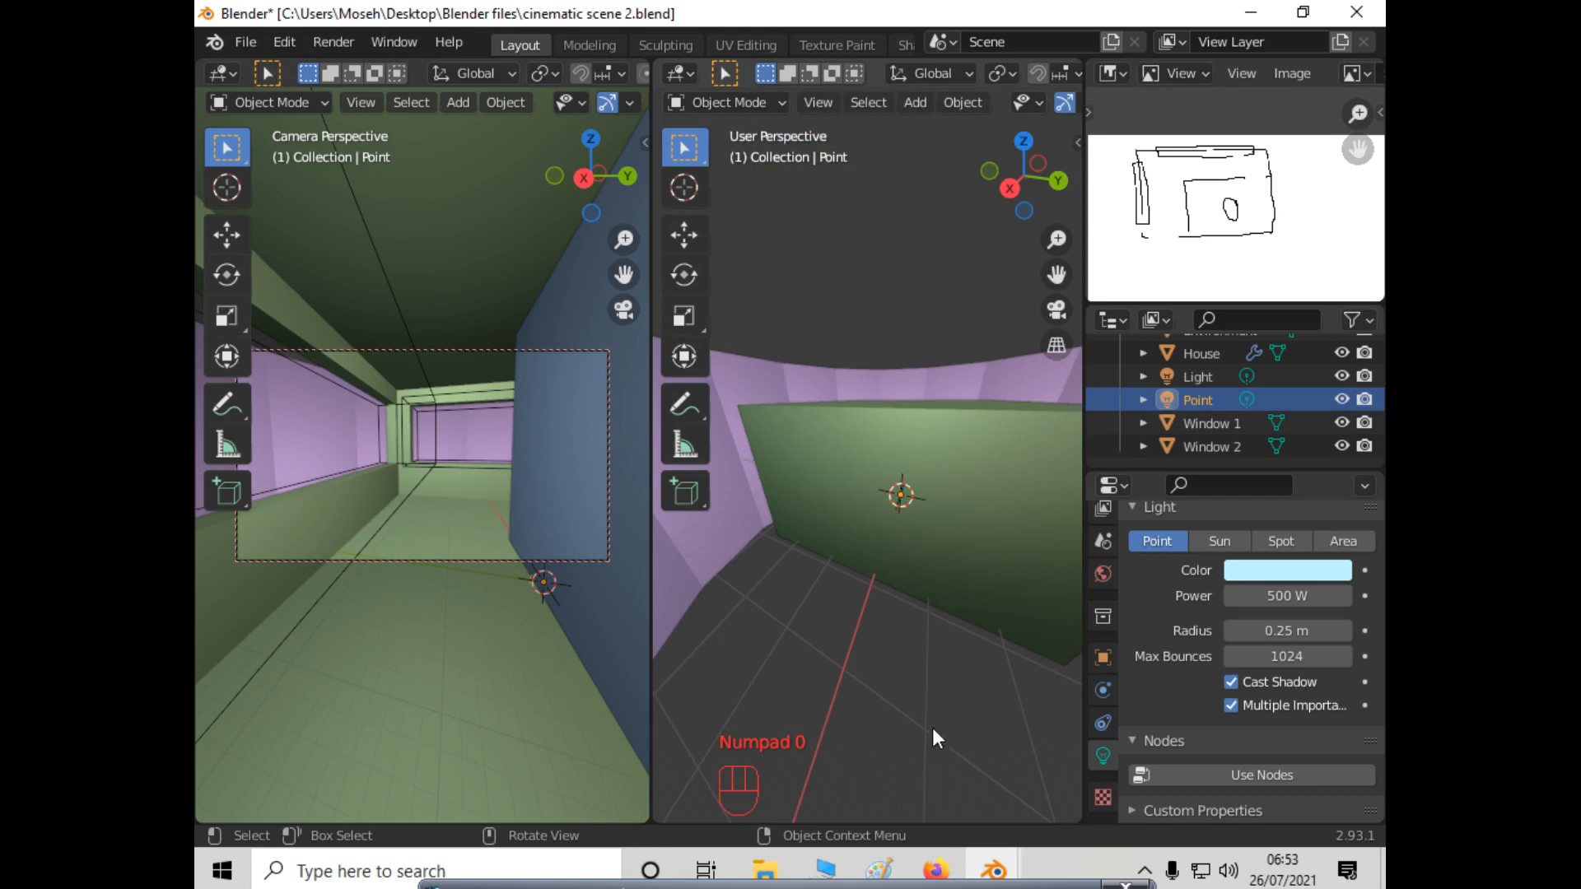
{"action": "middle_click_drag", "start_coordinate": [933, 729], "coordinate": [955, 650]}
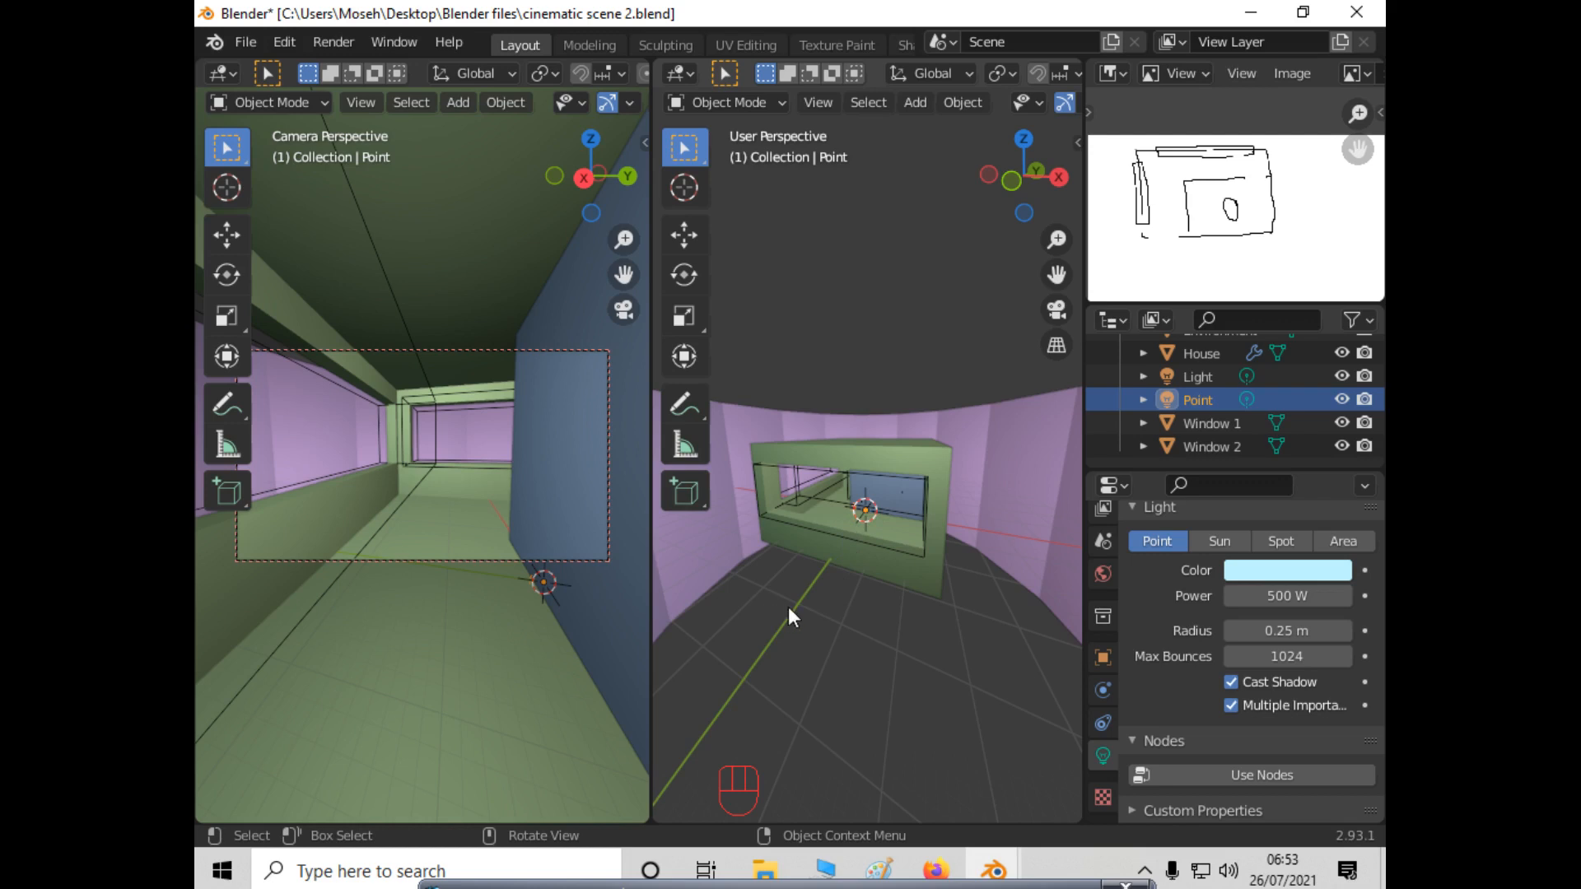
Place the 3D cursor just outside the long window opening of the house, checking its position from several angles.
{"action": "right_click", "coordinate": [814, 590], "text": "shift"}
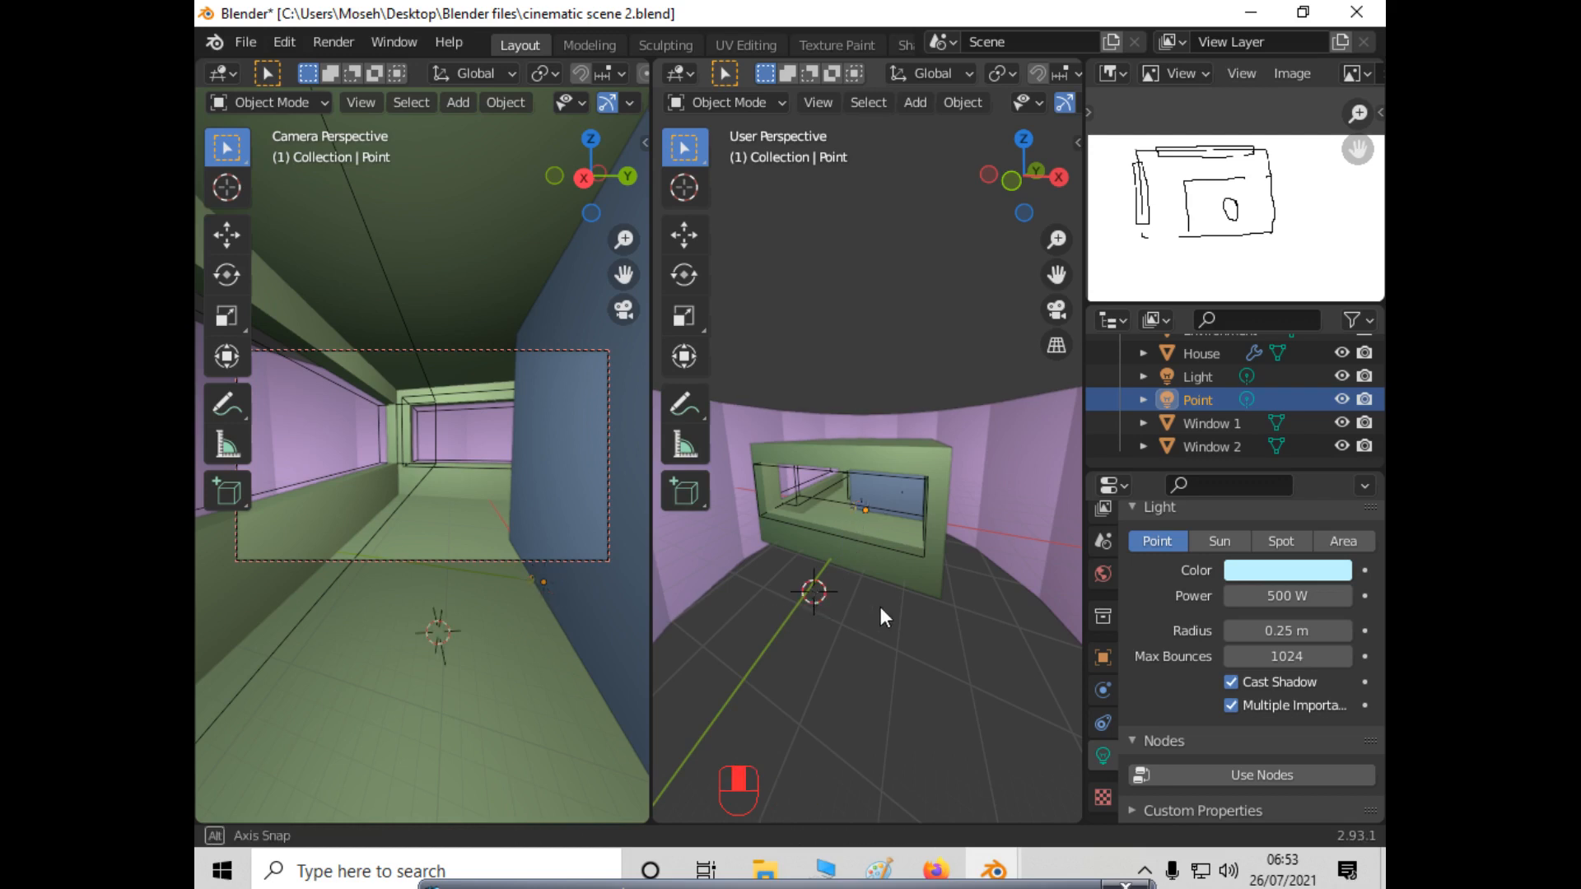
{"action": "middle_click_drag", "start_coordinate": [881, 606], "coordinate": [802, 515]}
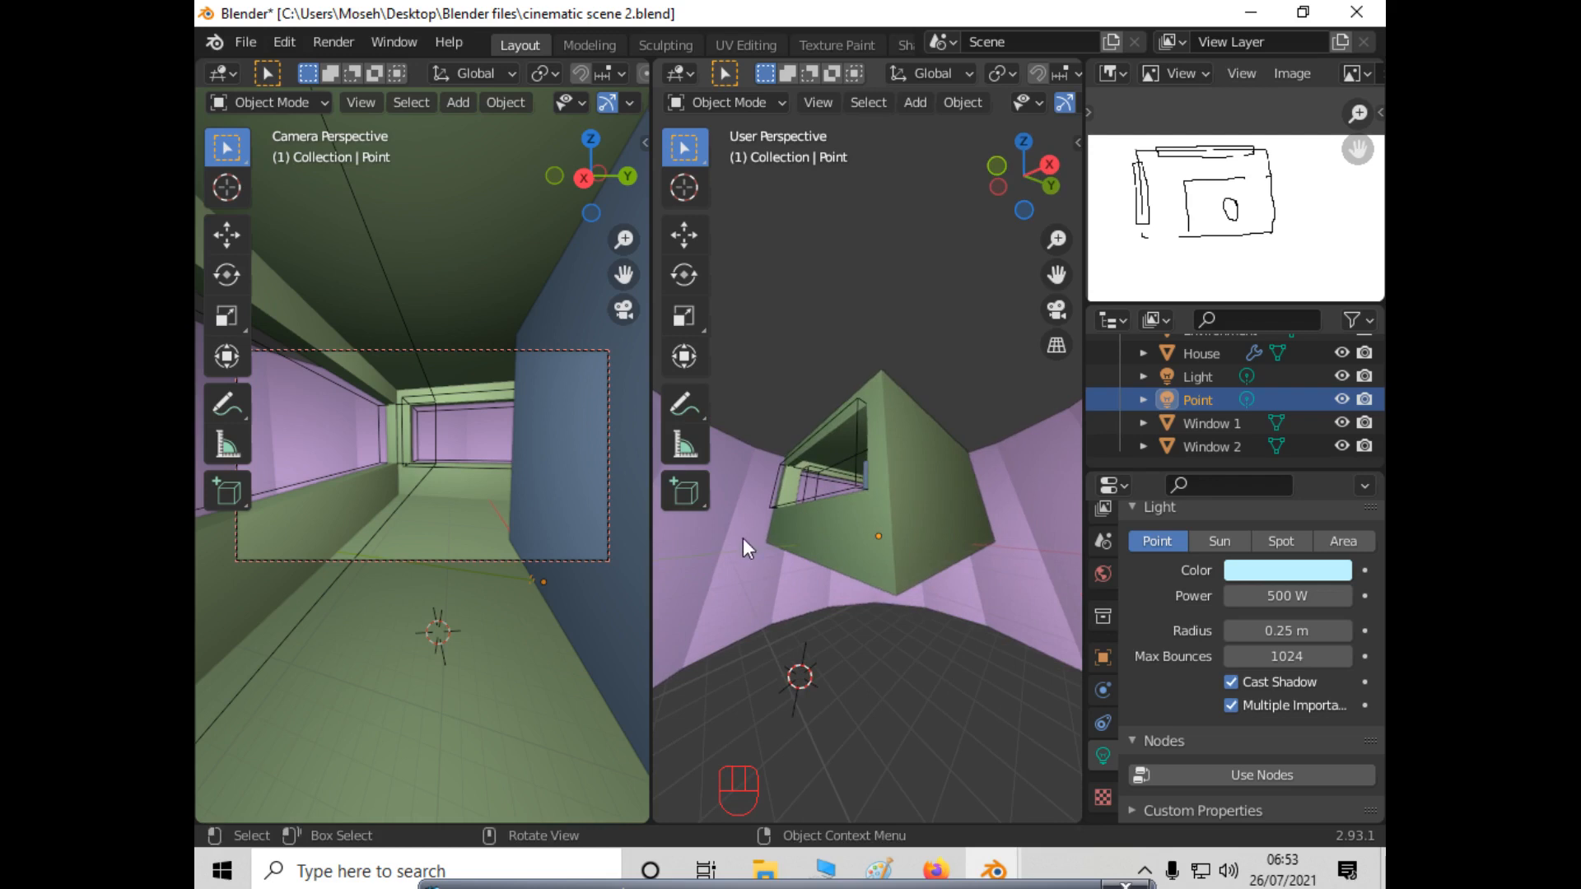
{"action": "key", "text": "shift"}
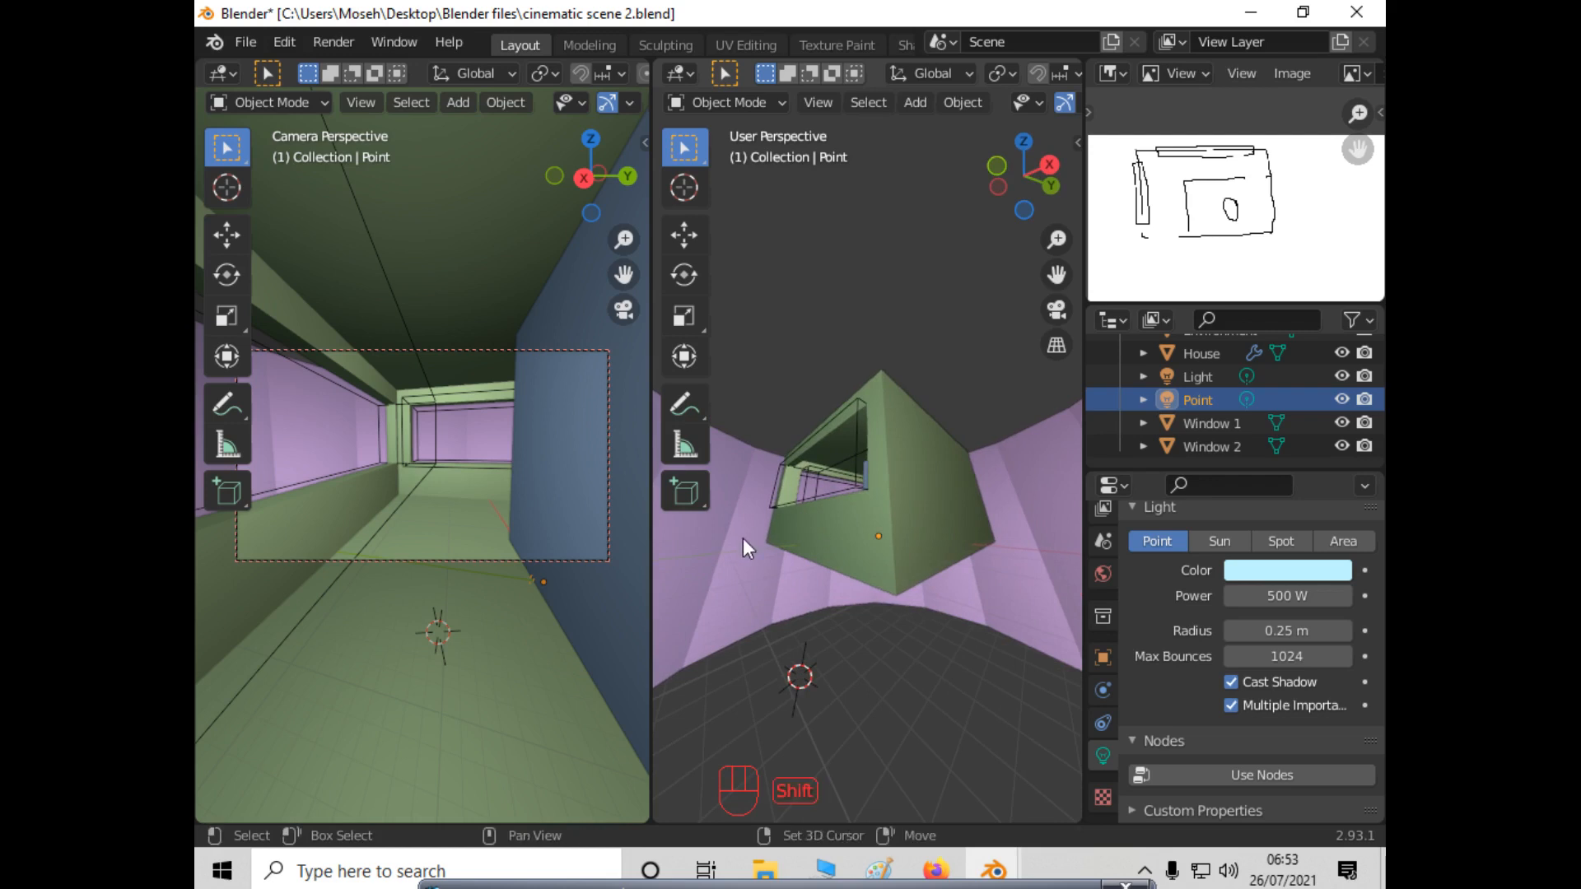
{"action": "right_click", "coordinate": [788, 536], "text": "shift"}
{"action": "middle_click_drag", "start_coordinate": [806, 612], "coordinate": [820, 723]}
{"action": "key", "text": "shift"}
{"action": "right_click", "coordinate": [793, 536], "text": "shift"}
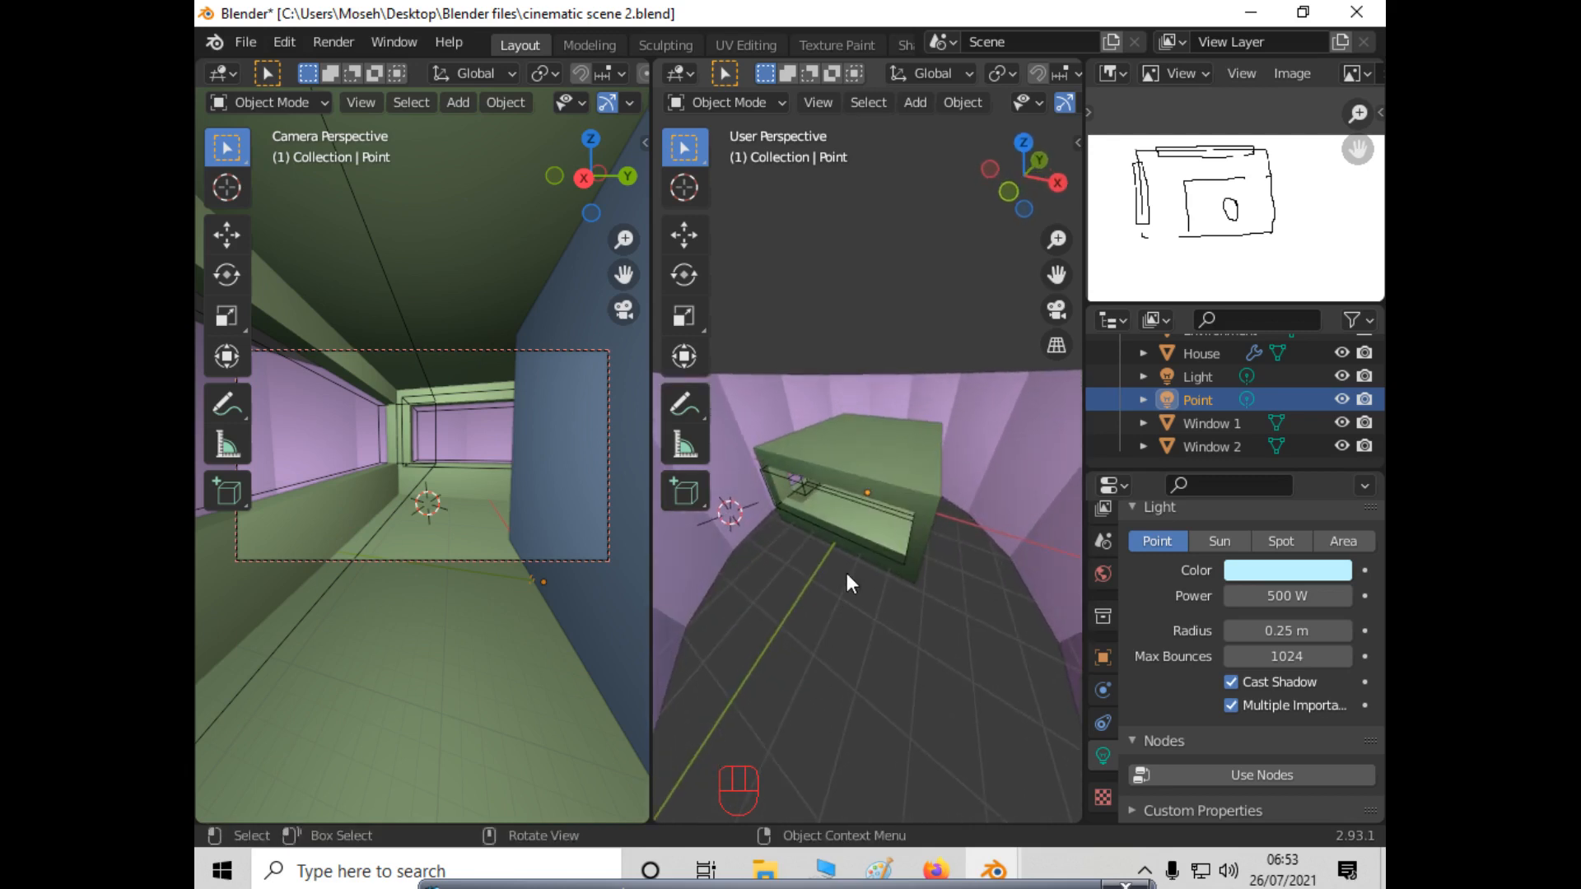
{"action": "right_click", "coordinate": [838, 531], "text": "shift"}
Add an area light at the 3D cursor beside the house's window opening.
{"action": "middle_click_drag", "start_coordinate": [779, 634], "coordinate": [713, 595]}
{"action": "middle_click_drag", "start_coordinate": [799, 622], "coordinate": [822, 621]}
{"action": "key", "text": "shift+a"}
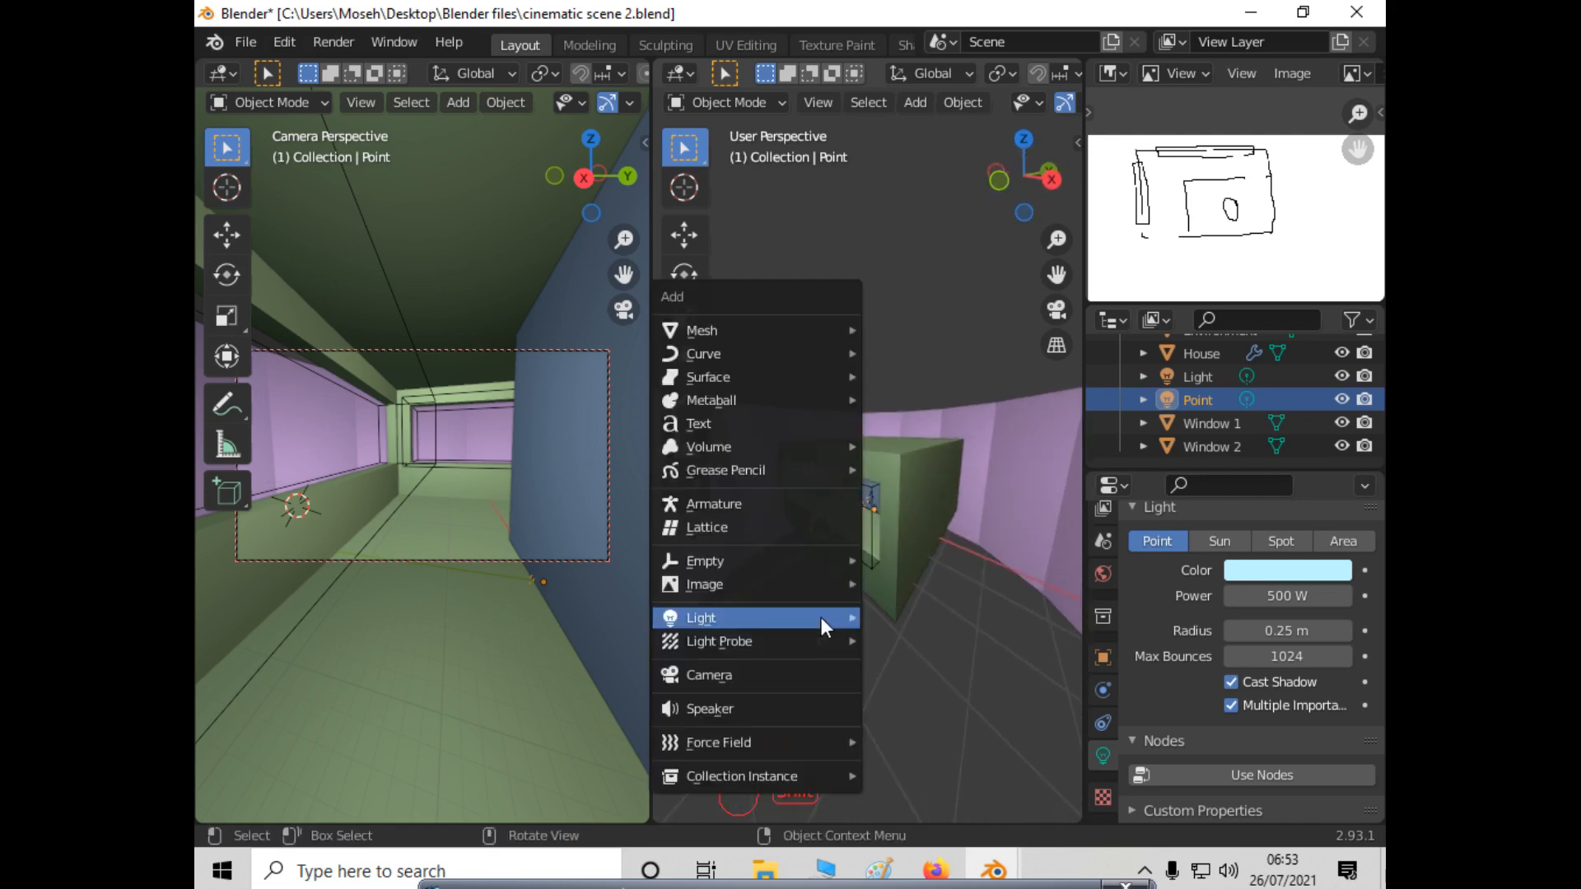
{"action": "mouse_move", "coordinate": [774, 613]}
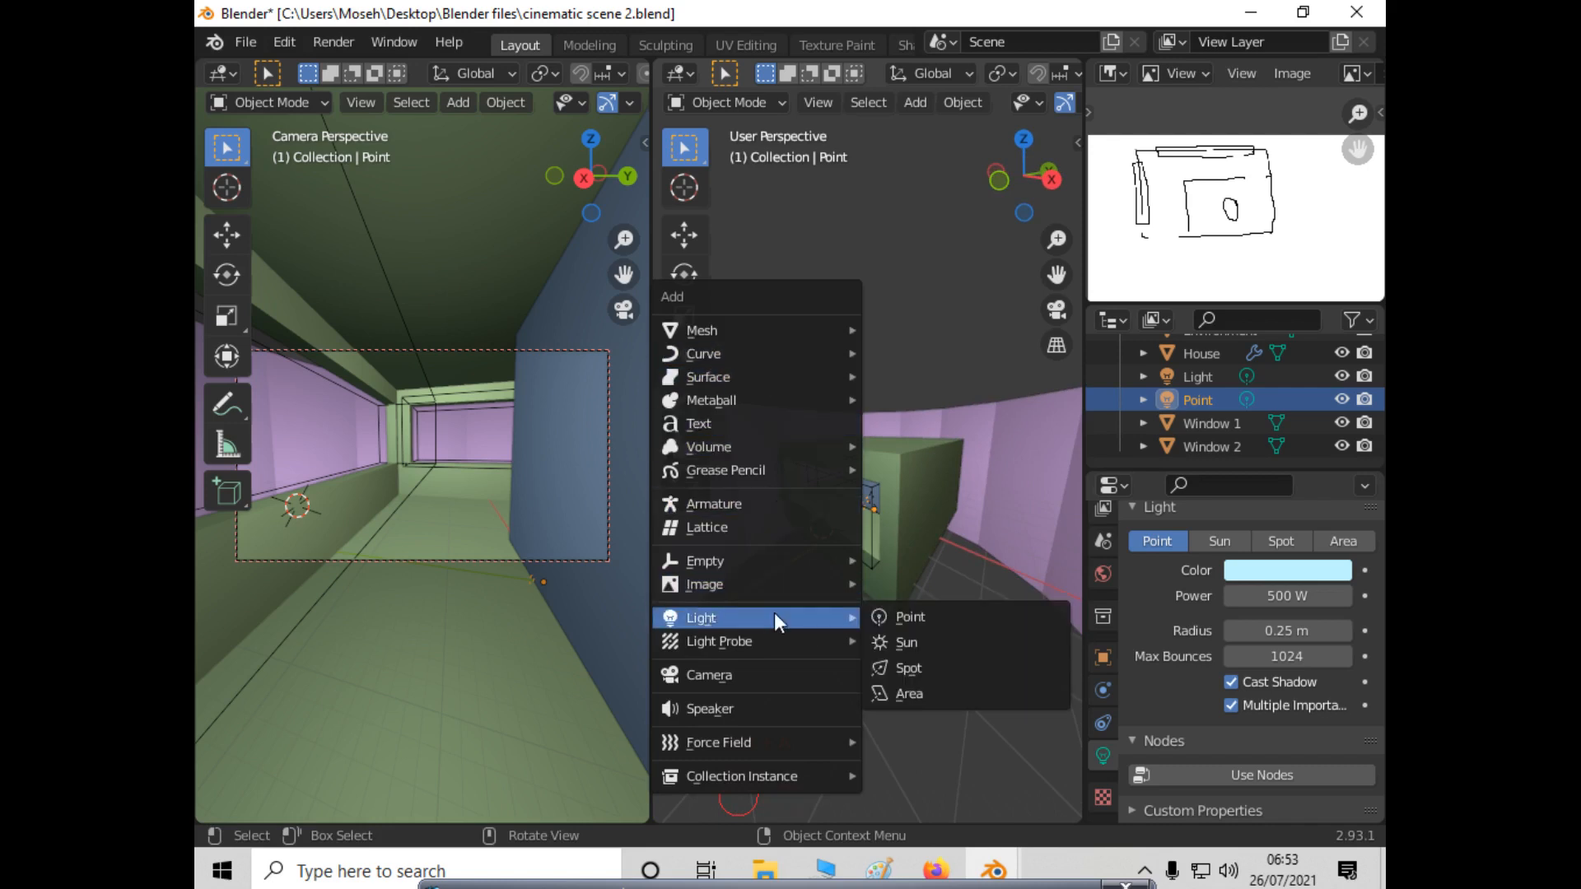
{"action": "left_click", "coordinate": [931, 698]}
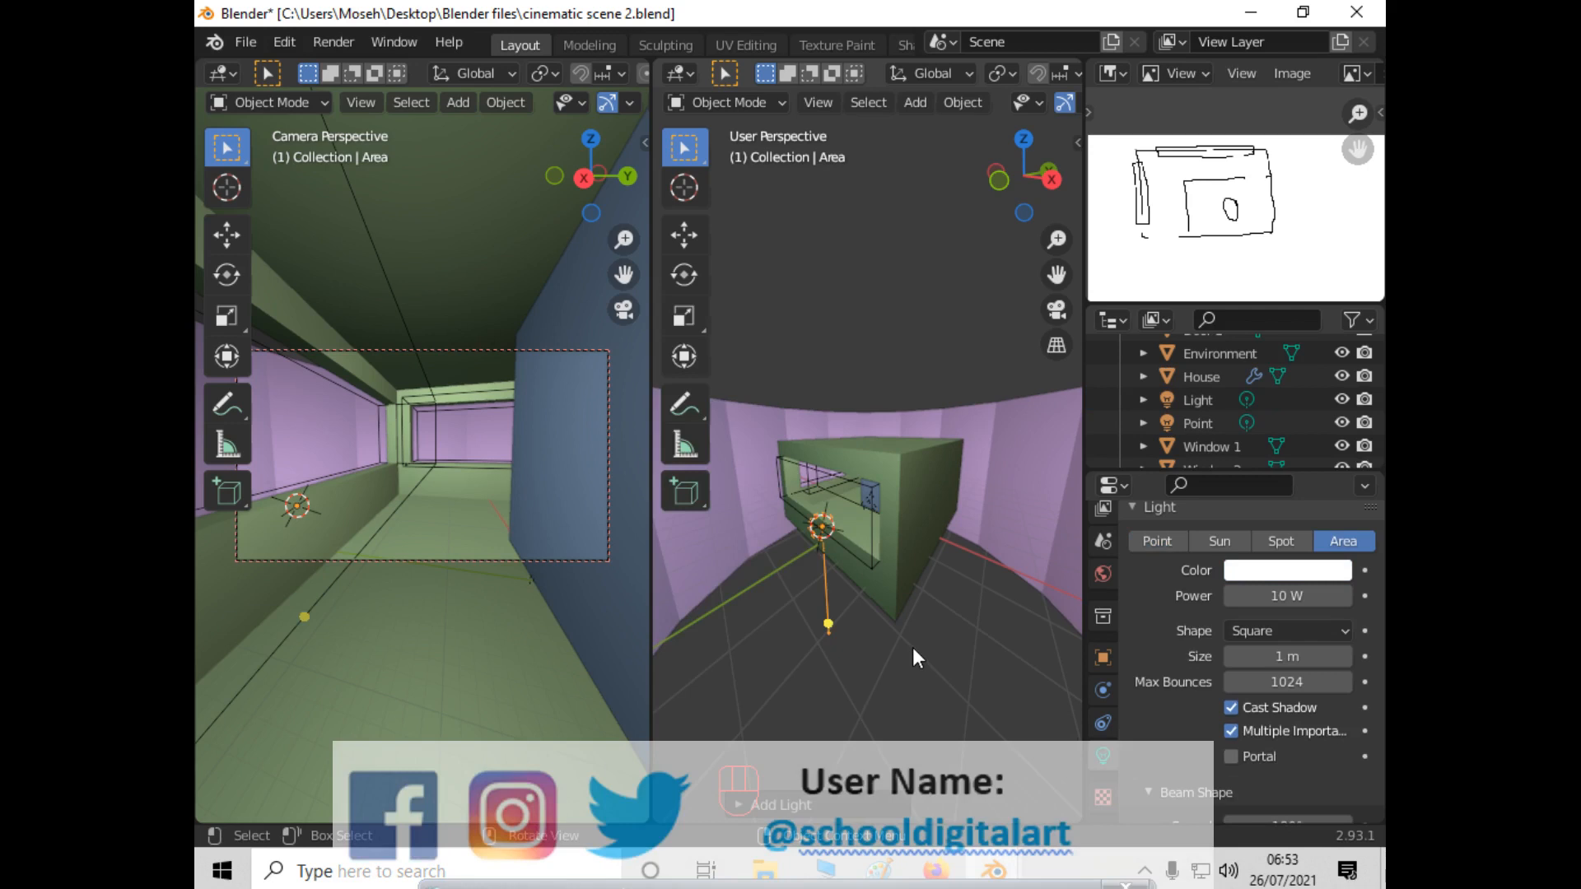
Scale up the new area light in front of the window opening.
{"action": "key", "text": "s"}
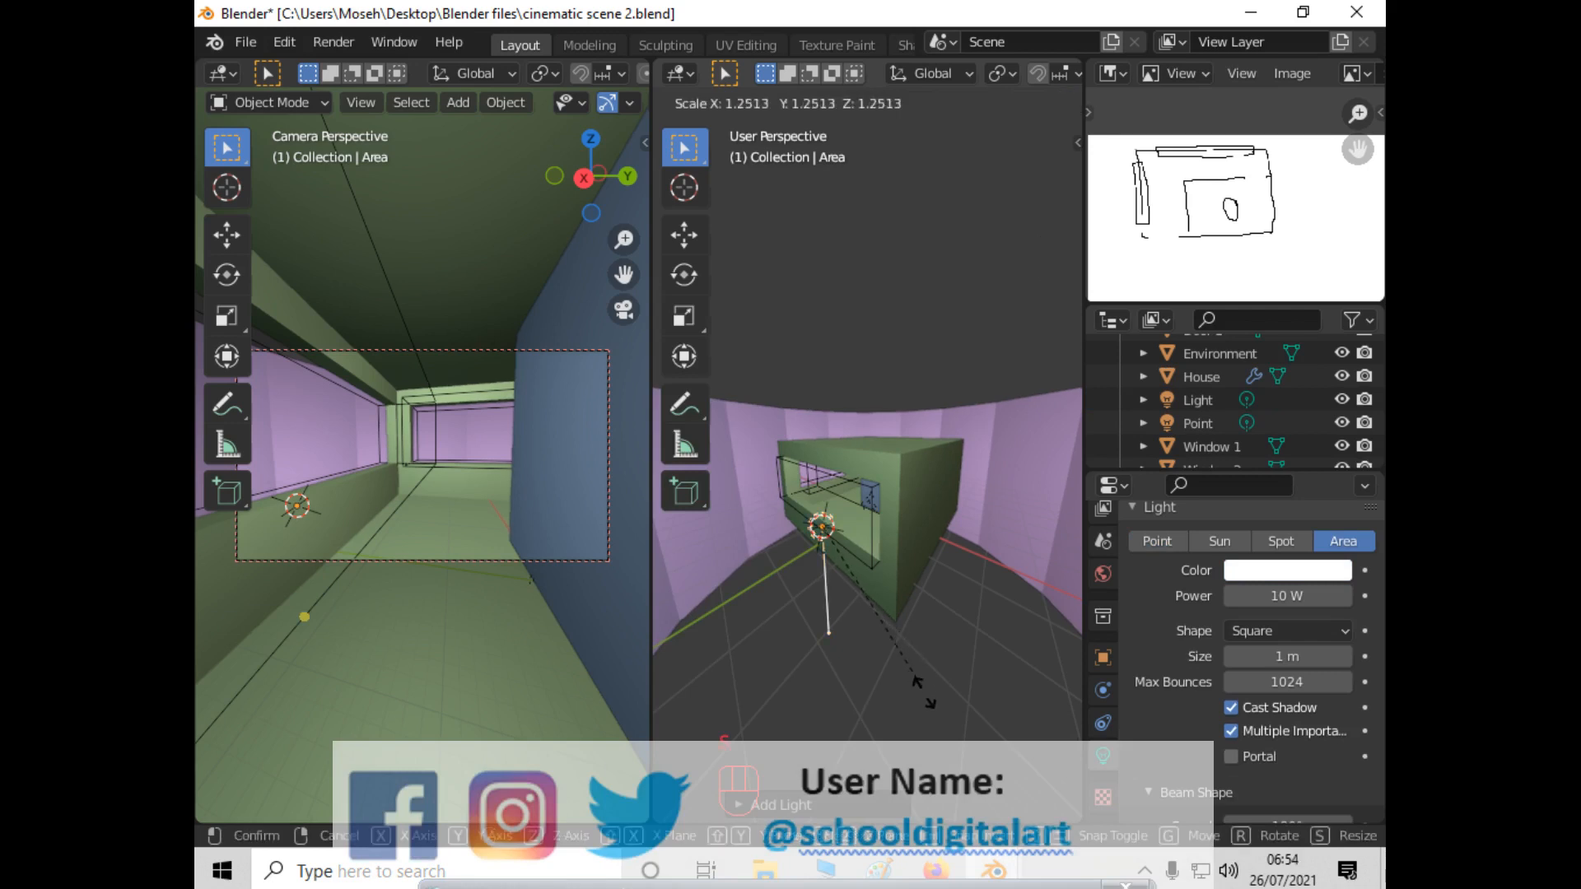
{"action": "left_click", "coordinate": [996, 106]}
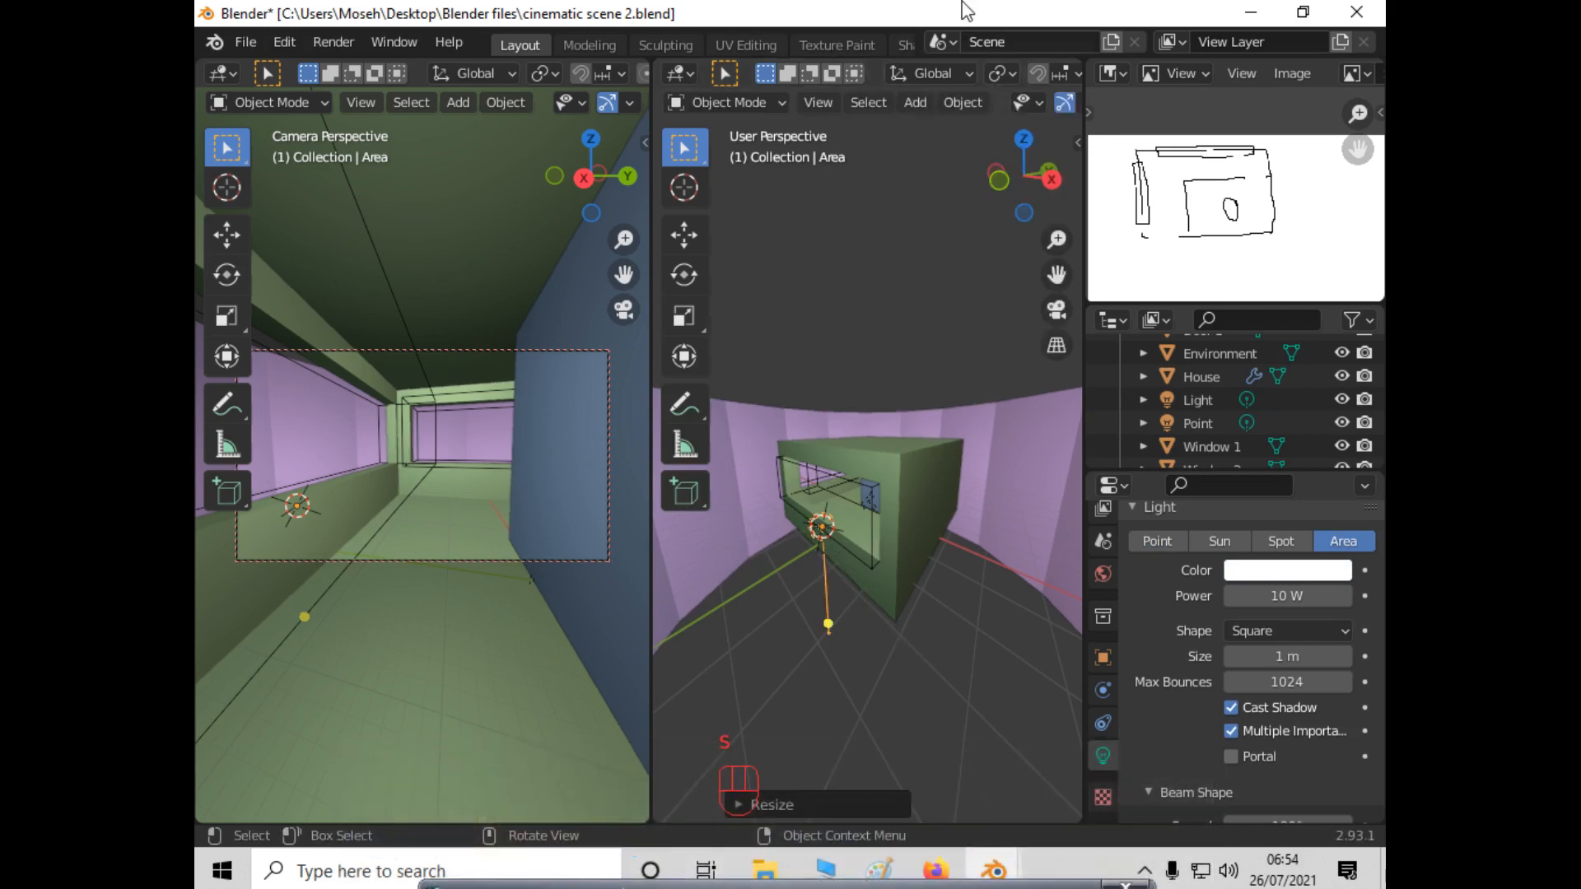
{"action": "key", "text": "s"}
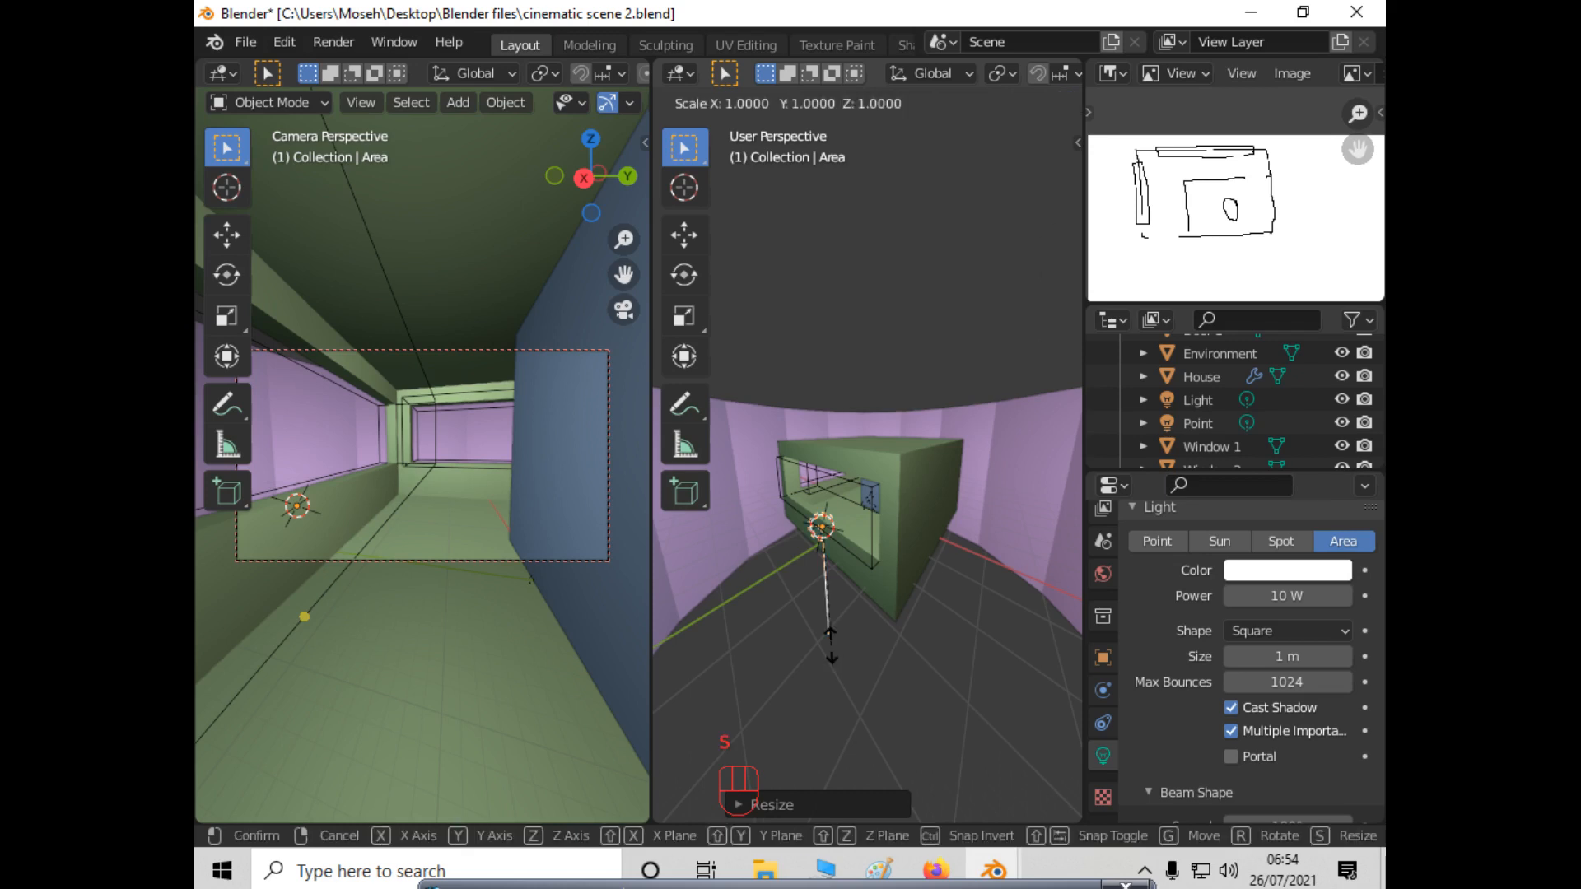
{"action": "left_click", "coordinate": [877, 163]}
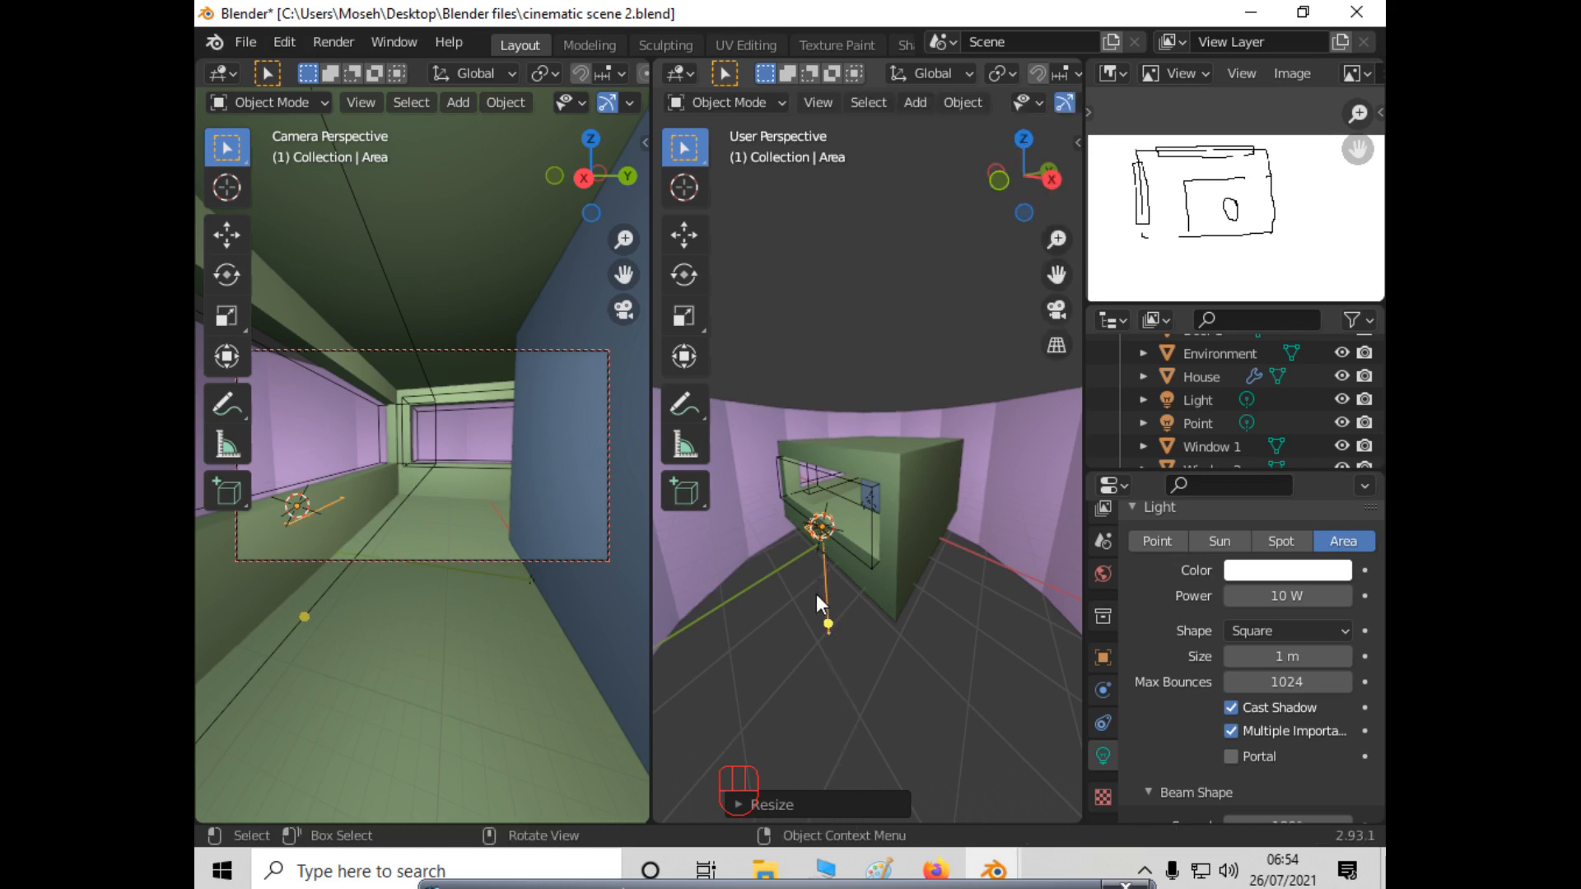
Scale up the area light by about 2.5 and rotate it around the global X axis to face the window opening.
{"action": "key", "text": "s"}
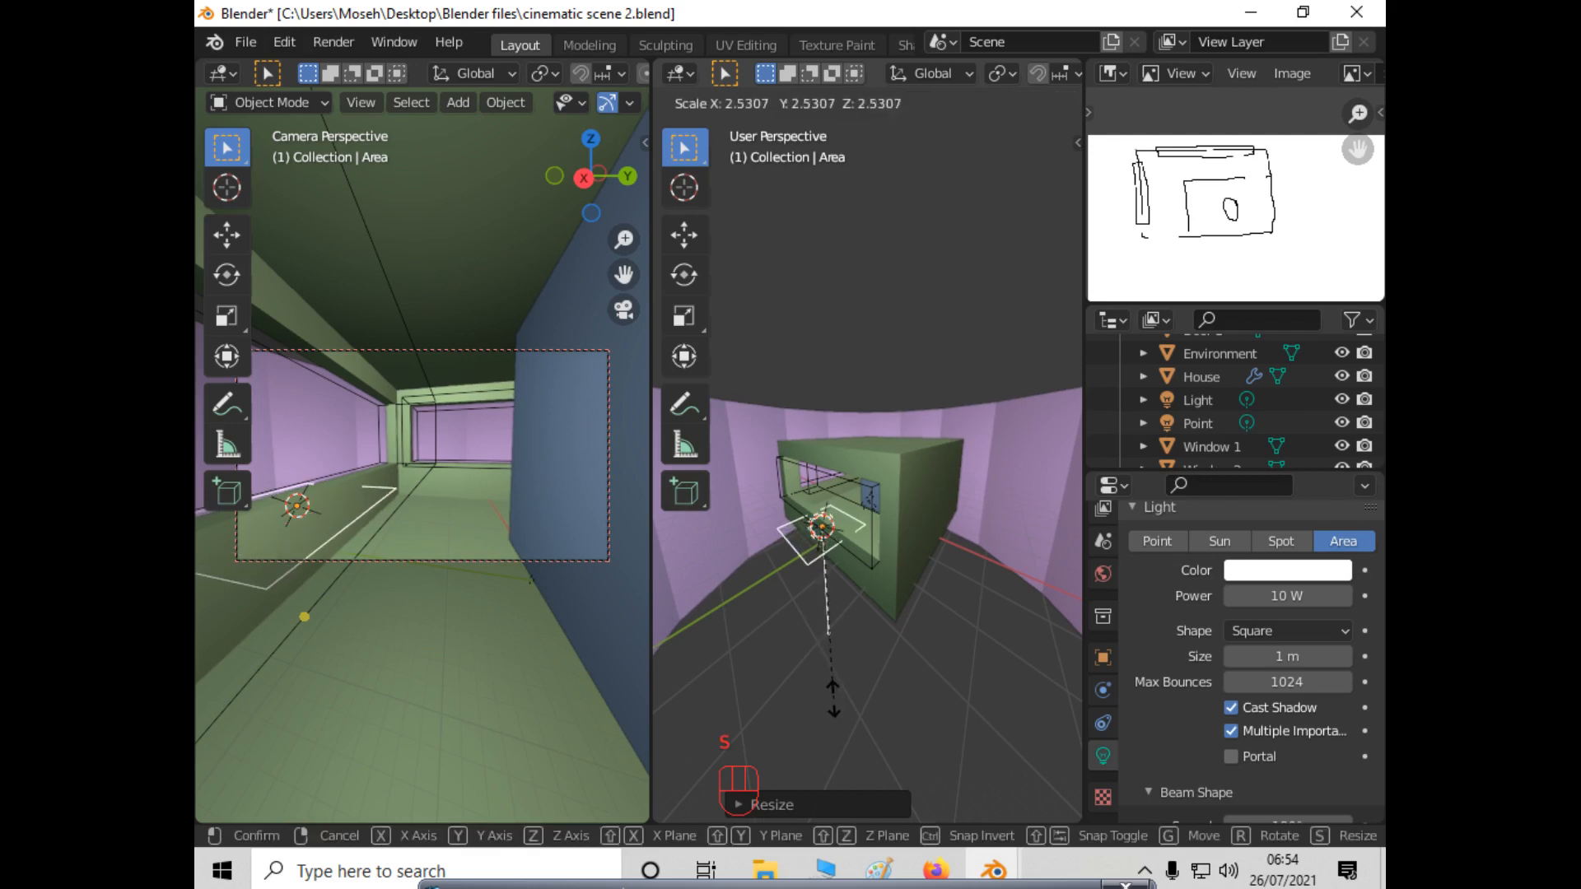
{"action": "left_click", "coordinate": [833, 709]}
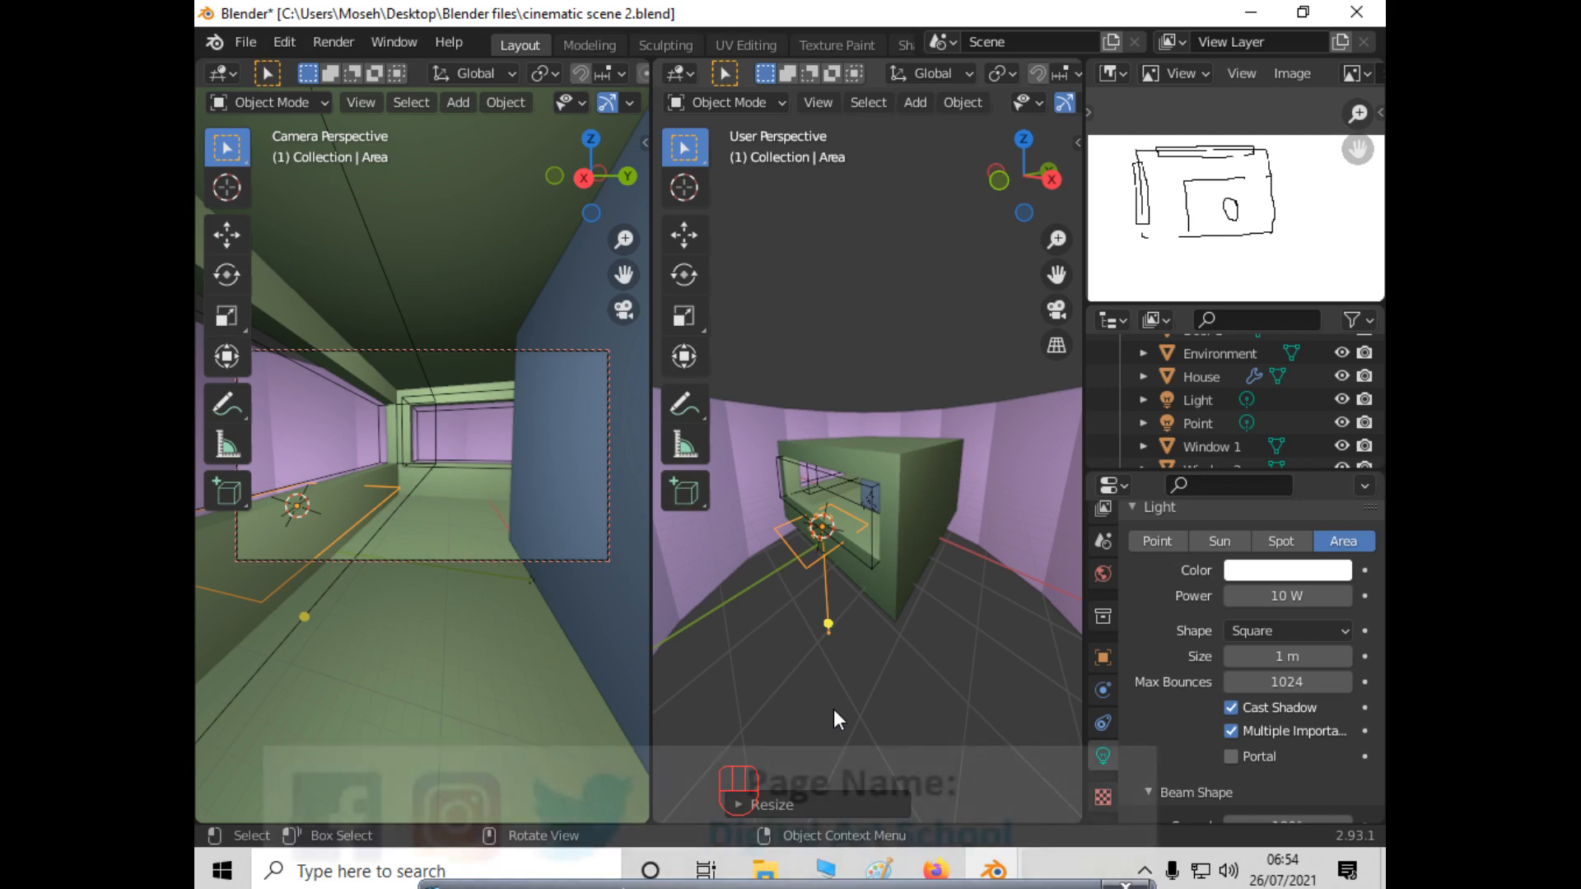
{"action": "key", "text": "r"}
{"action": "key", "text": "x"}
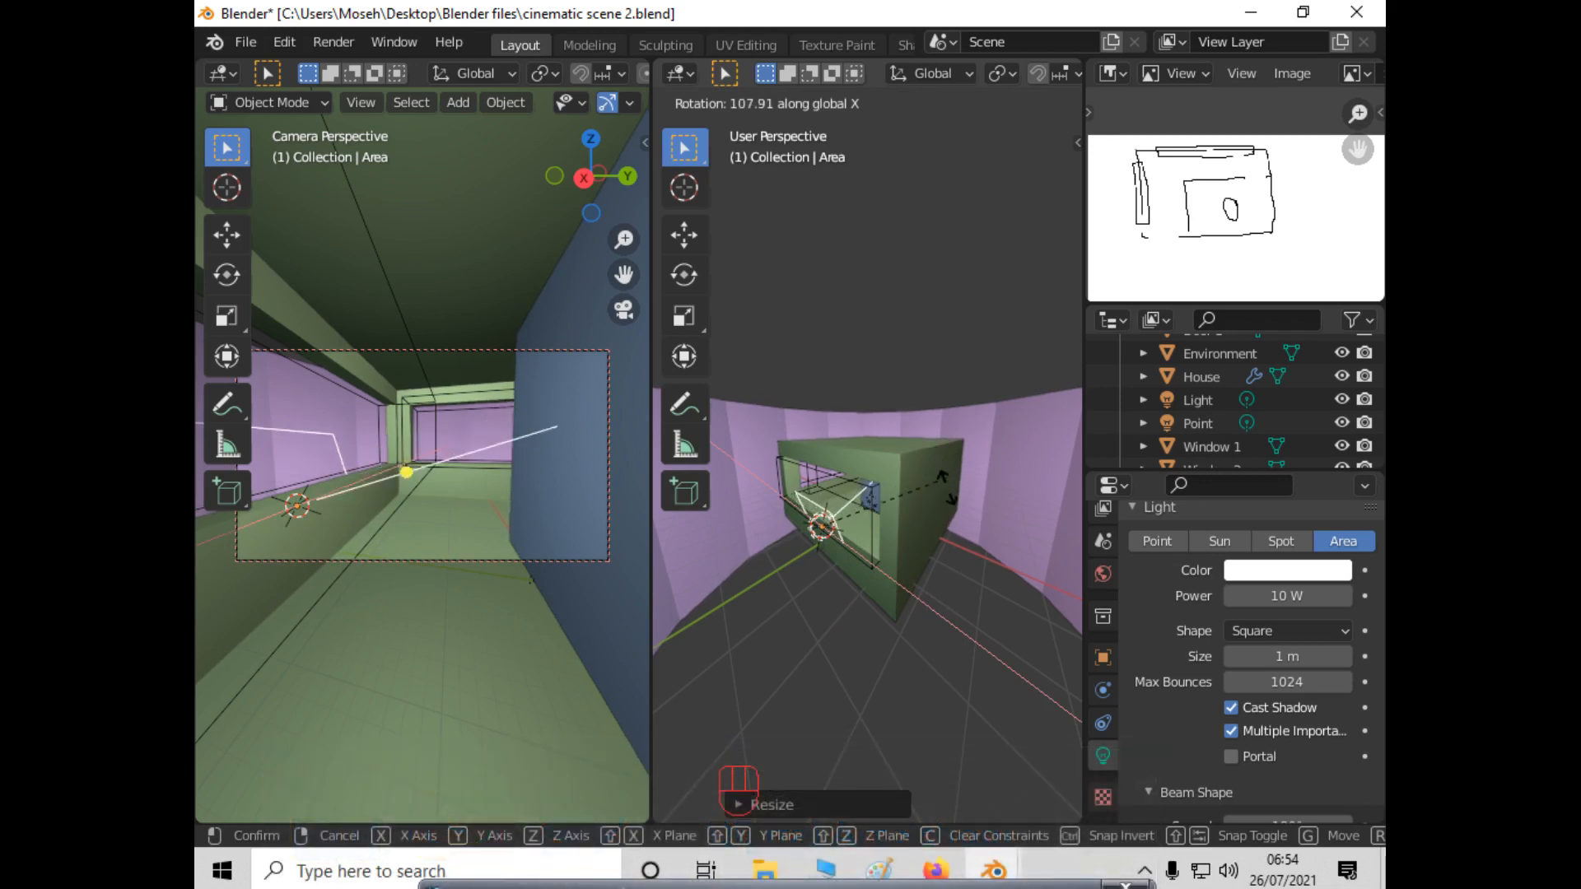
{"action": "left_click", "coordinate": [932, 550]}
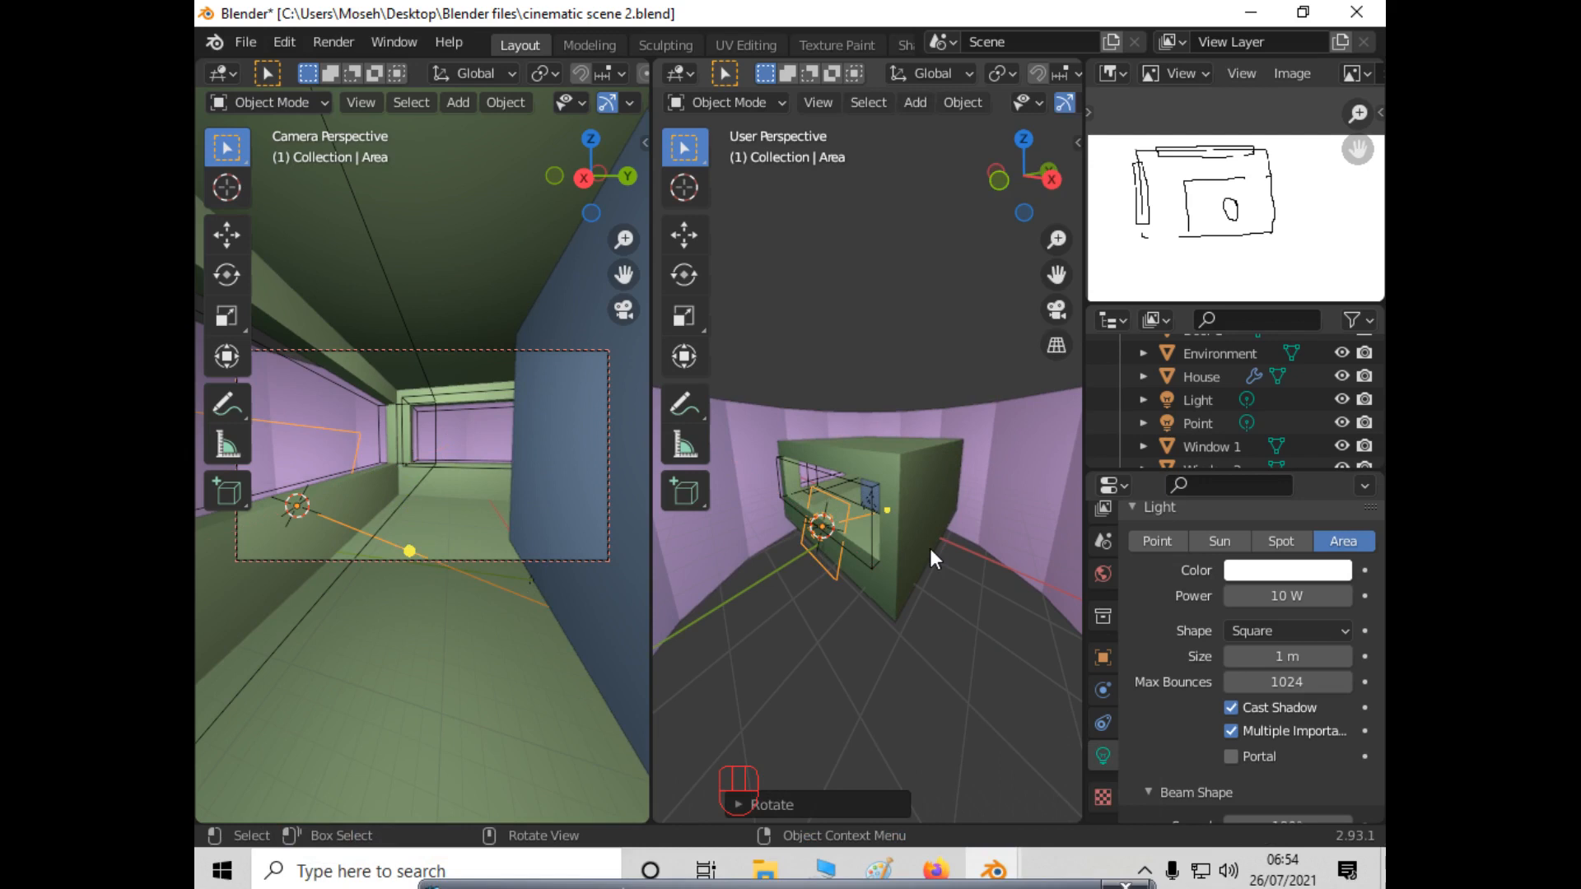
Move the area light about 8 m away from the house along global Y and raise it along Z to window height.
{"action": "key", "text": "g"}
{"action": "key", "text": "y"}
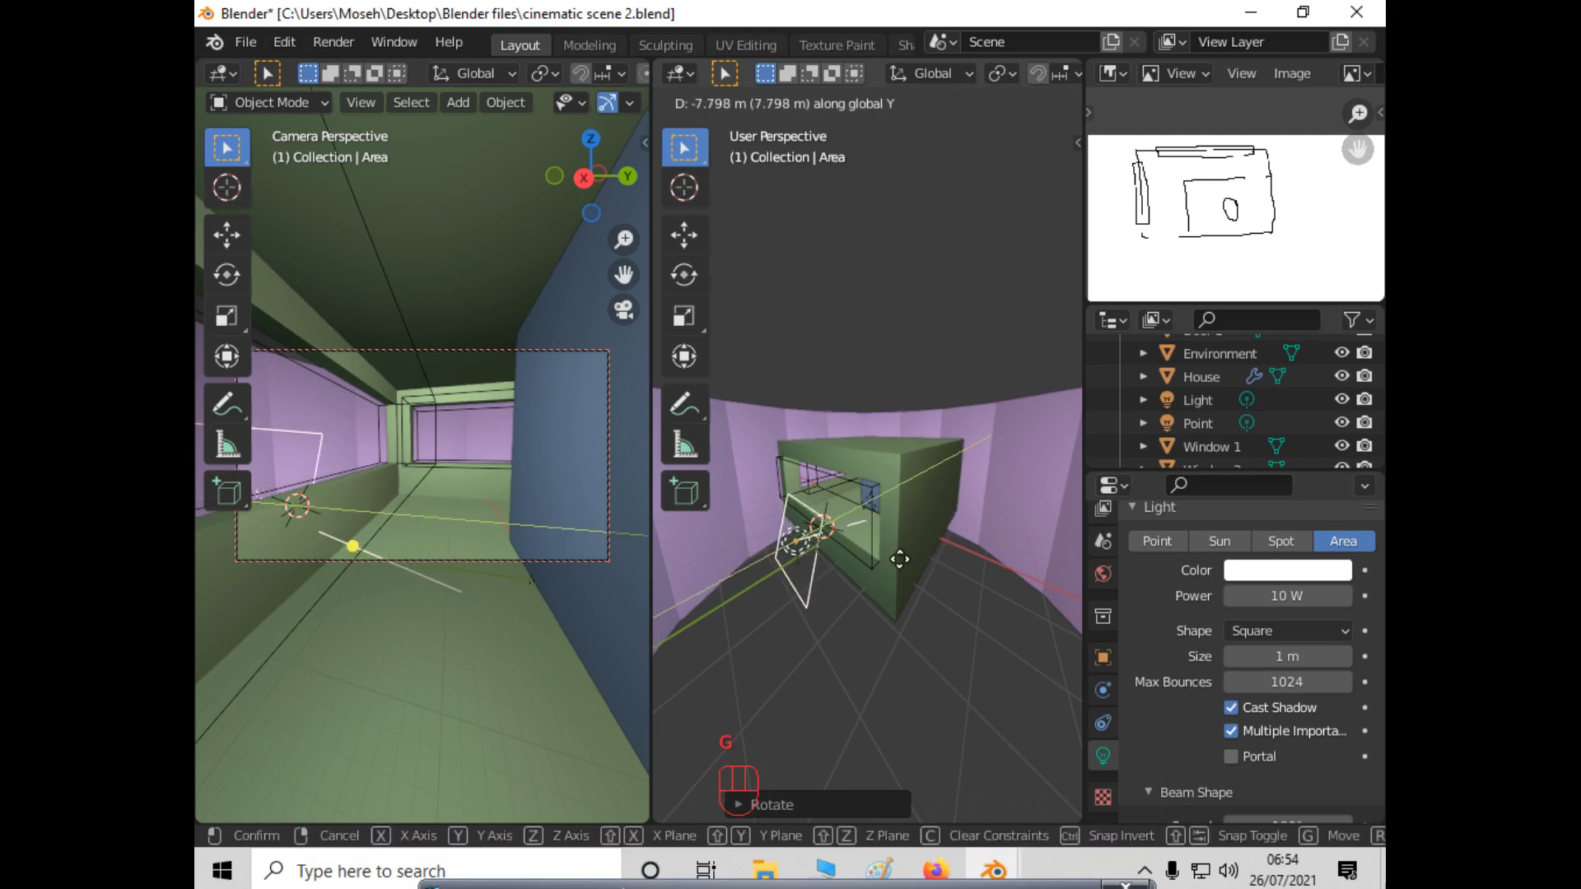
{"action": "left_click", "coordinate": [901, 560]}
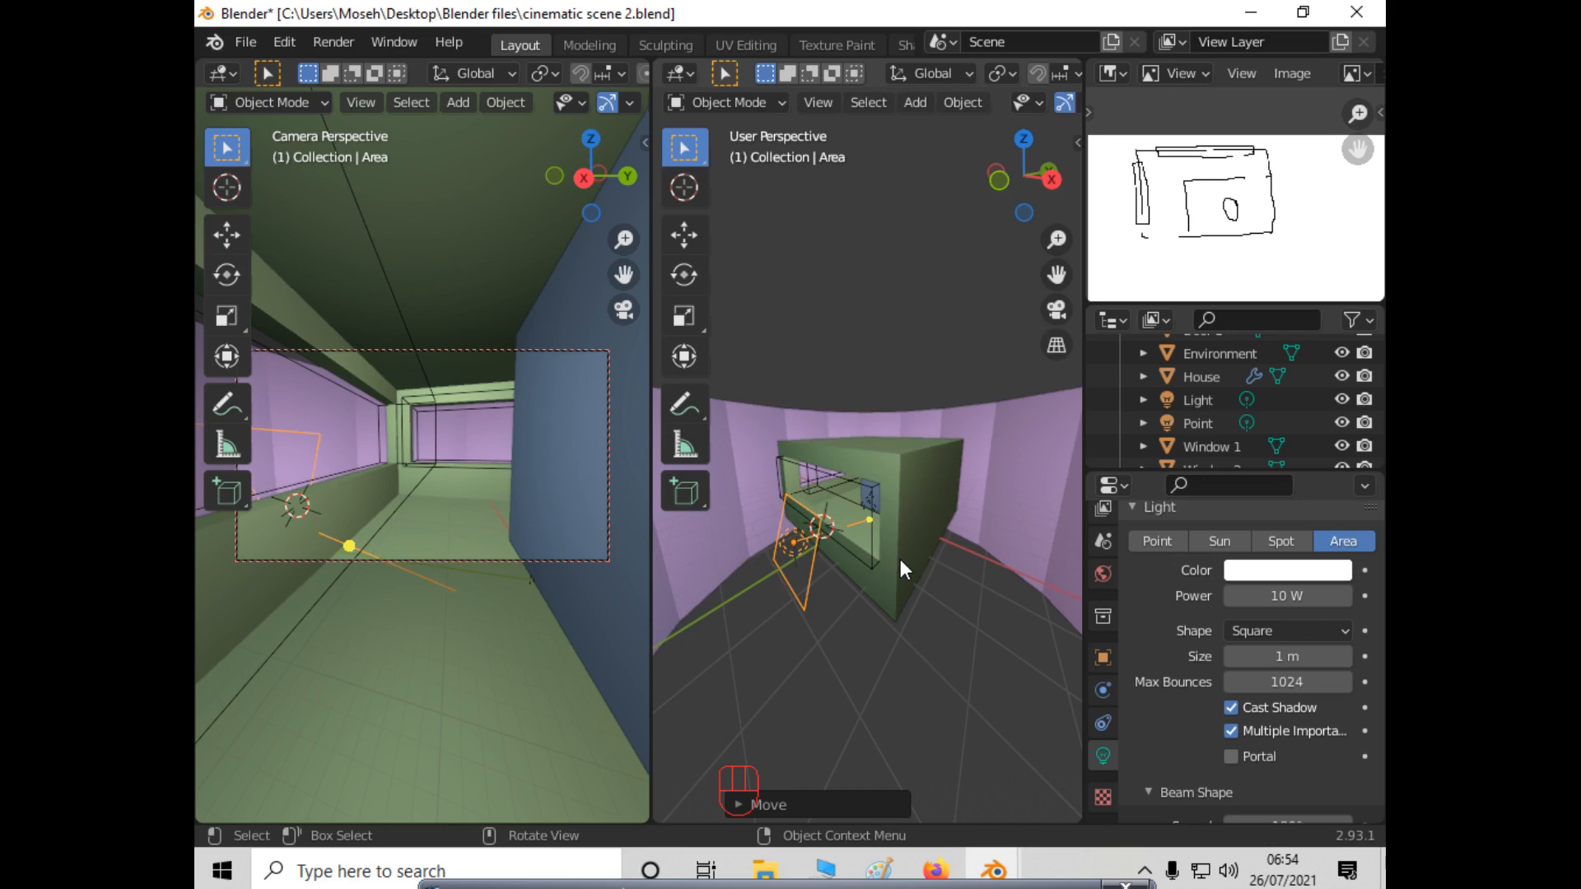
{"action": "key", "text": "g"}
{"action": "key", "text": "z"}
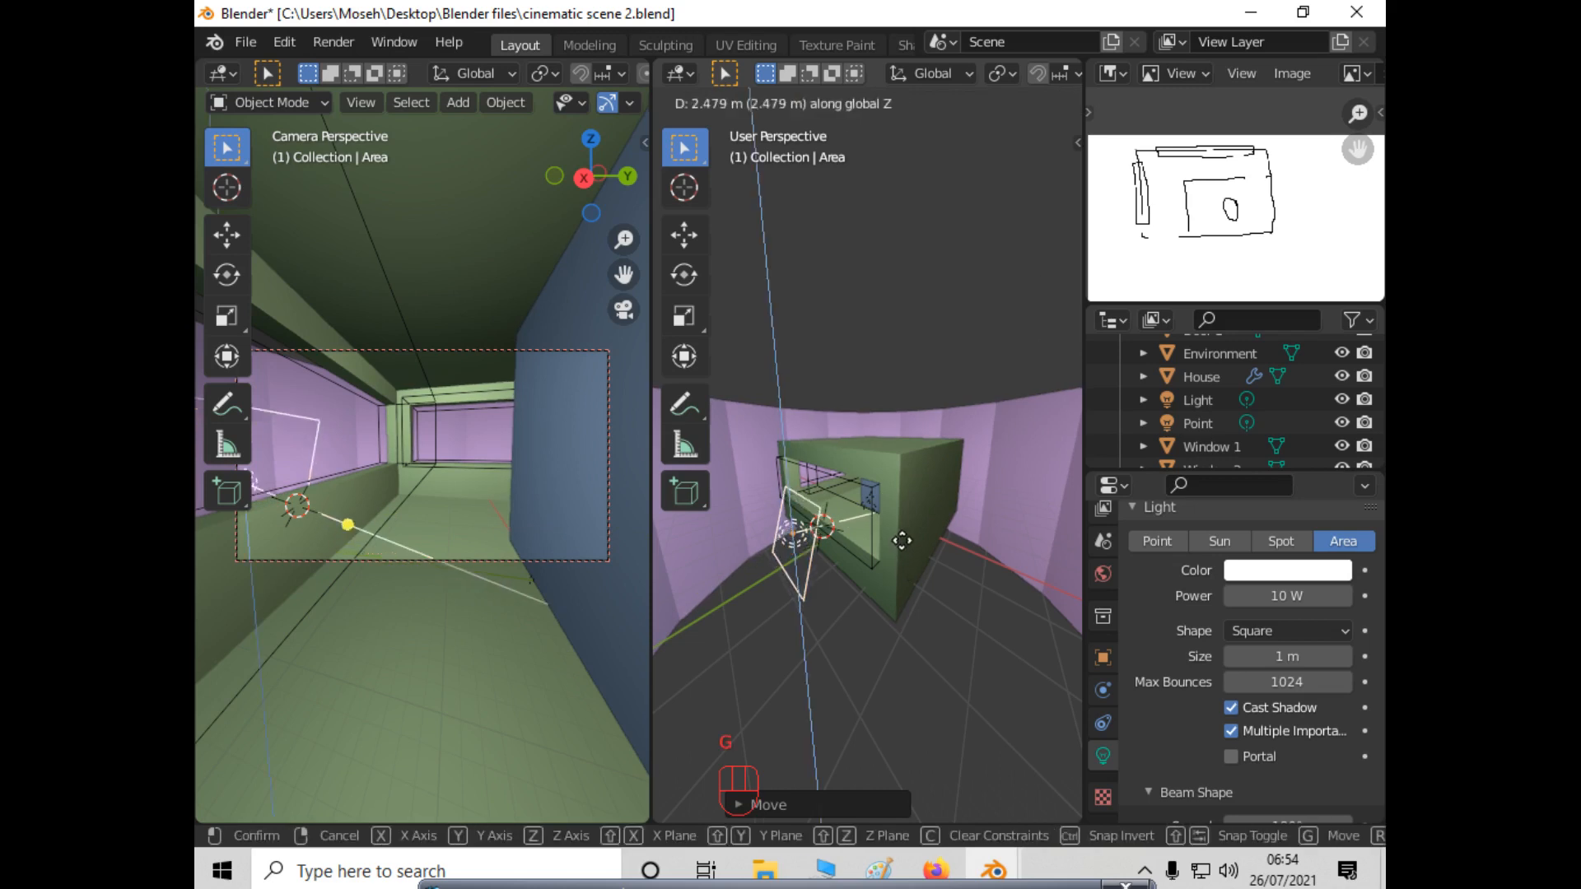
{"action": "left_click", "coordinate": [891, 509]}
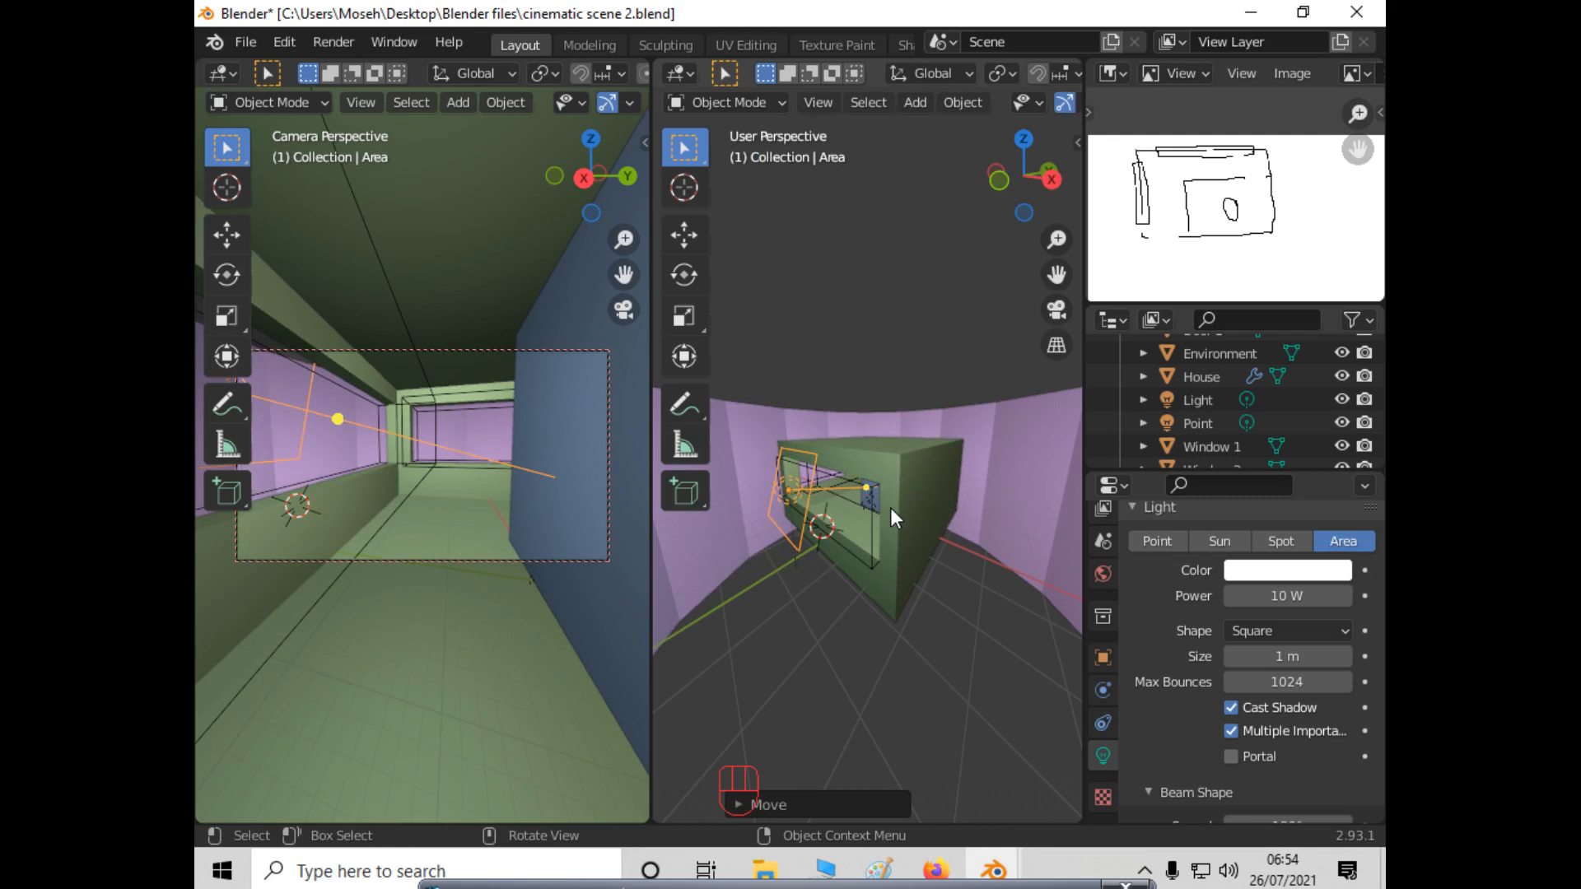
Tilt the area light about -17 degrees around the global X axis so it aims down through the window.
{"action": "key", "text": "r"}
{"action": "key", "text": "x"}
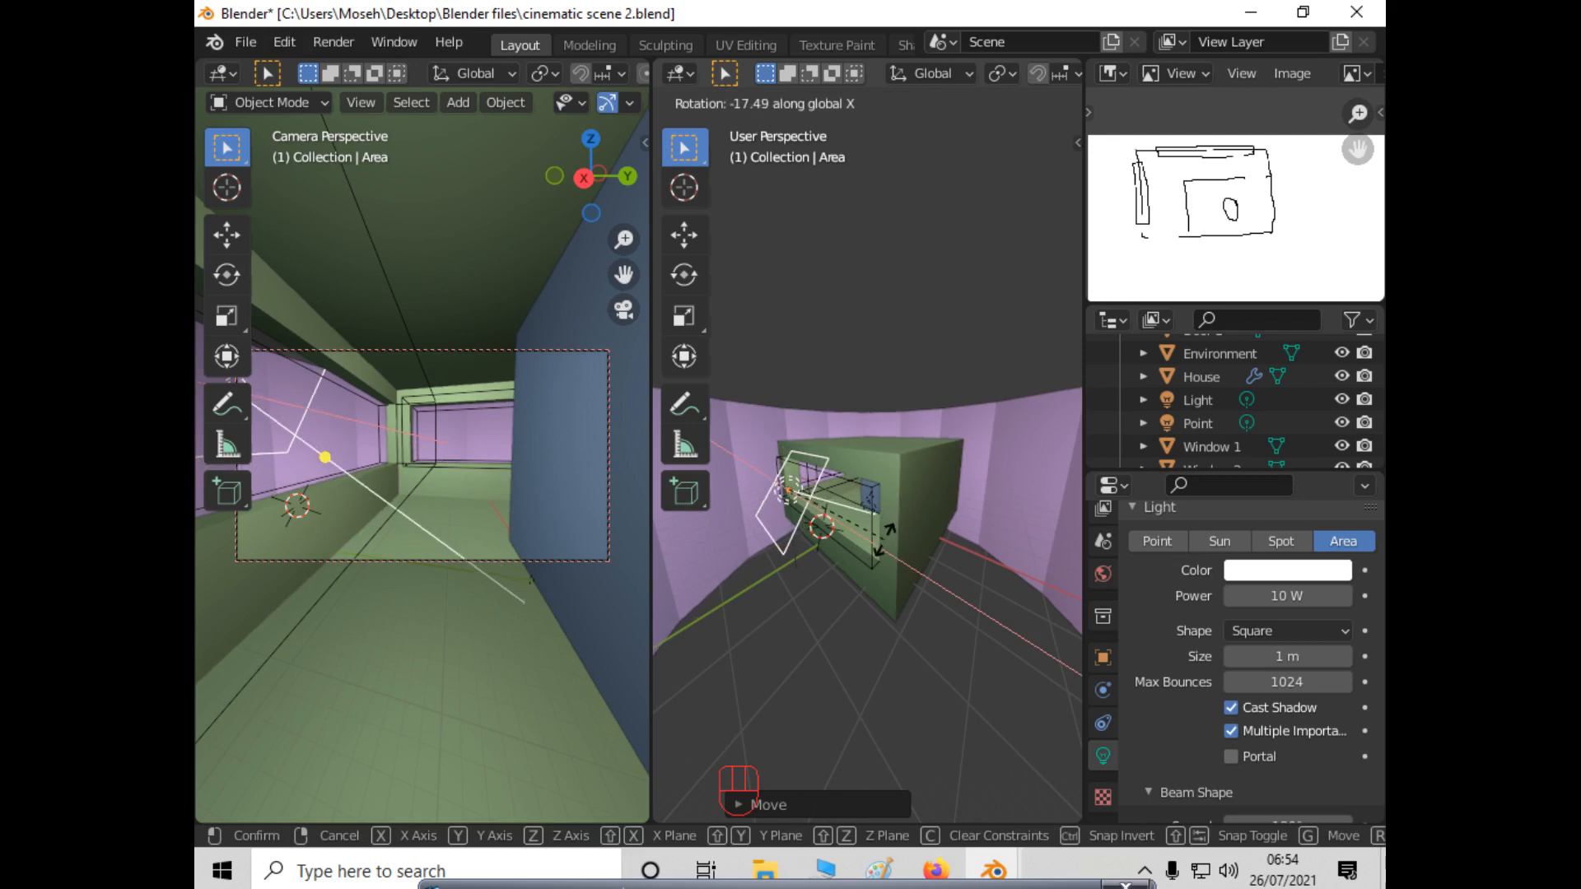
{"action": "left_click", "coordinate": [885, 547]}
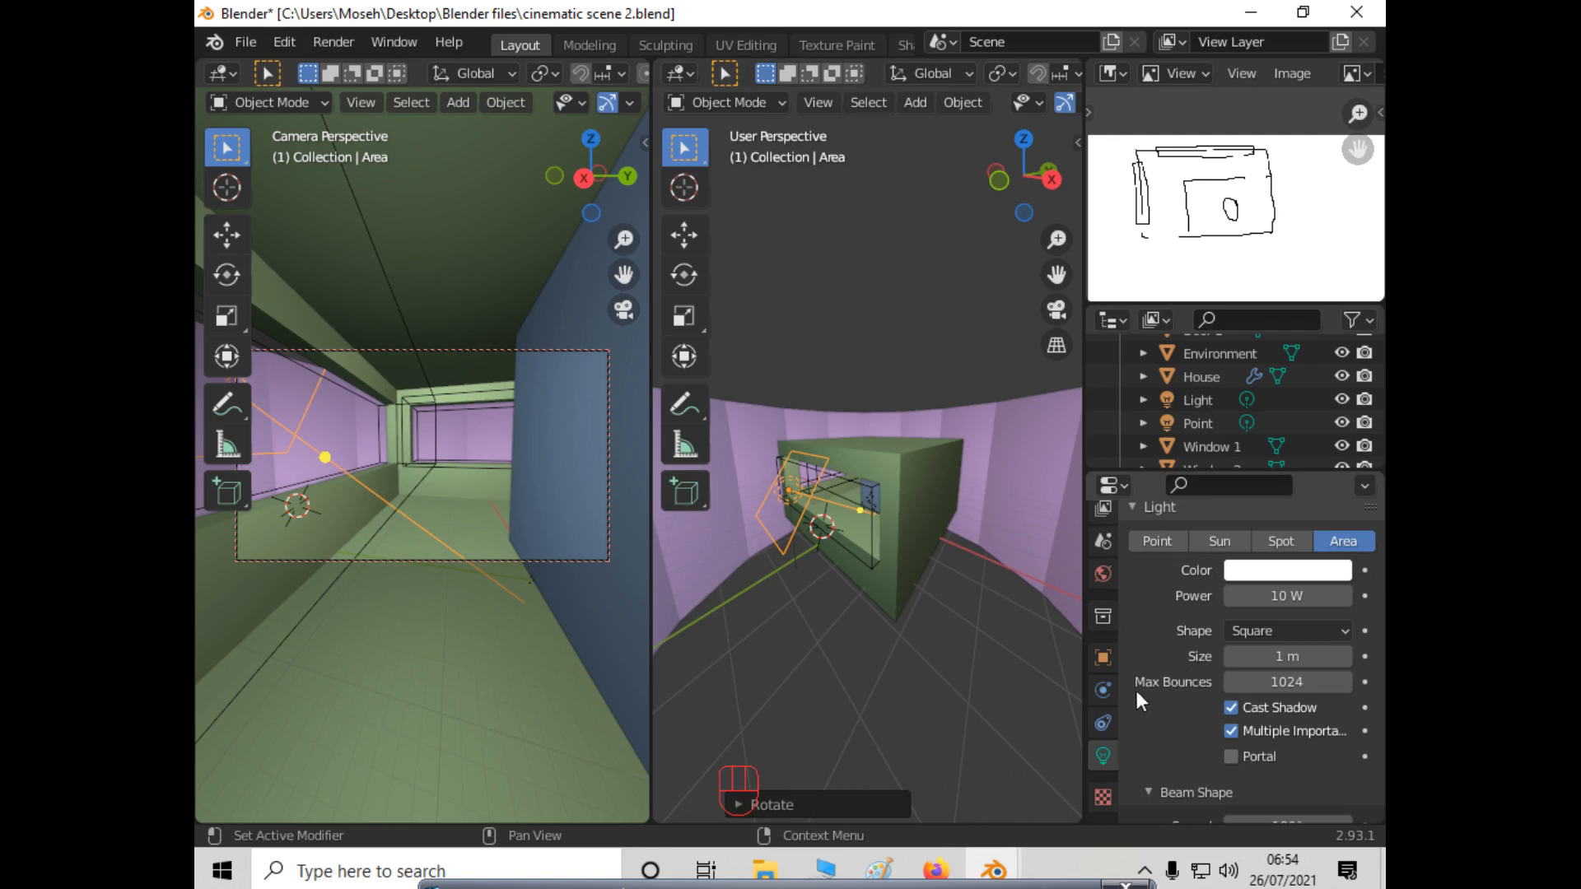
Set the area light's power to 500 W.
{"action": "left_click", "coordinate": [1284, 596]}
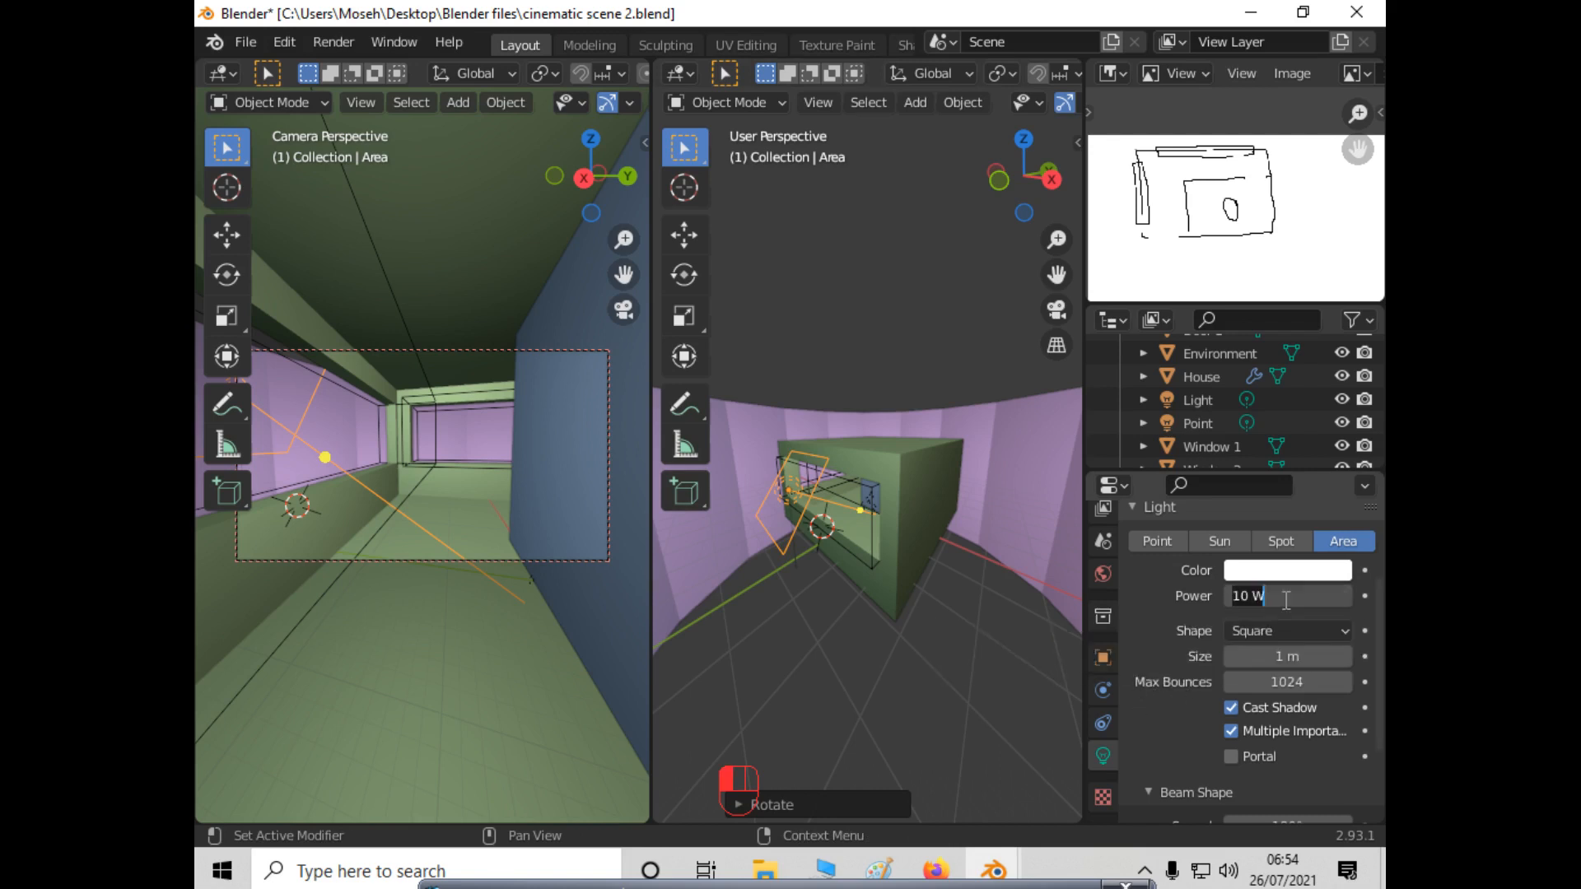
{"action": "type", "text": "500"}
{"action": "key", "text": "Return"}
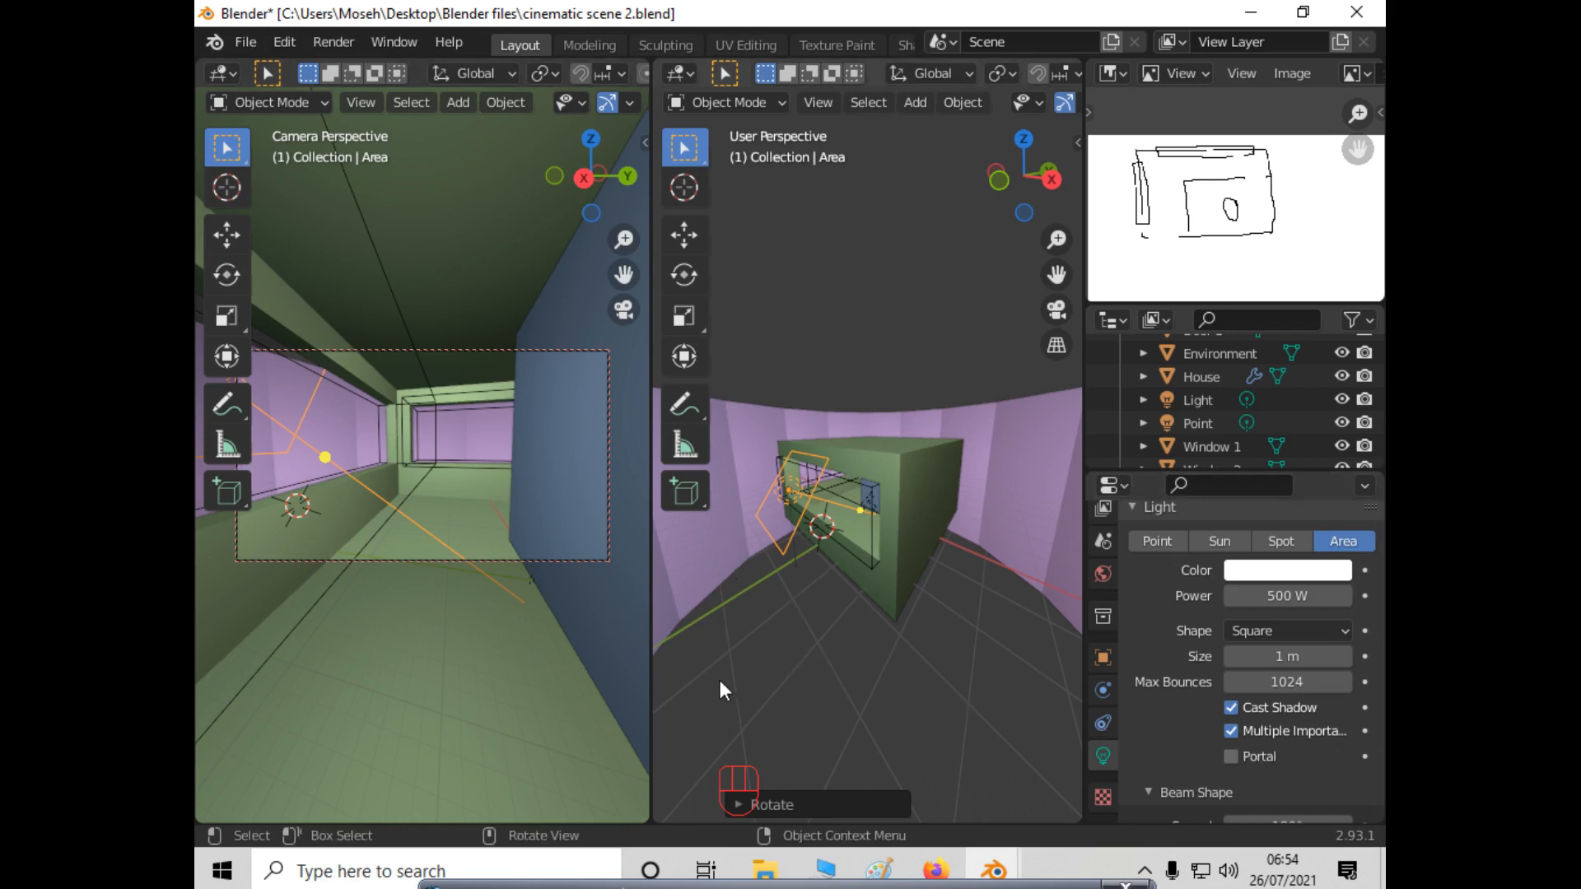
Join the two 3D viewports into one, keeping the camera view, and render the scene image.
{"action": "right_click", "coordinate": [651, 621]}
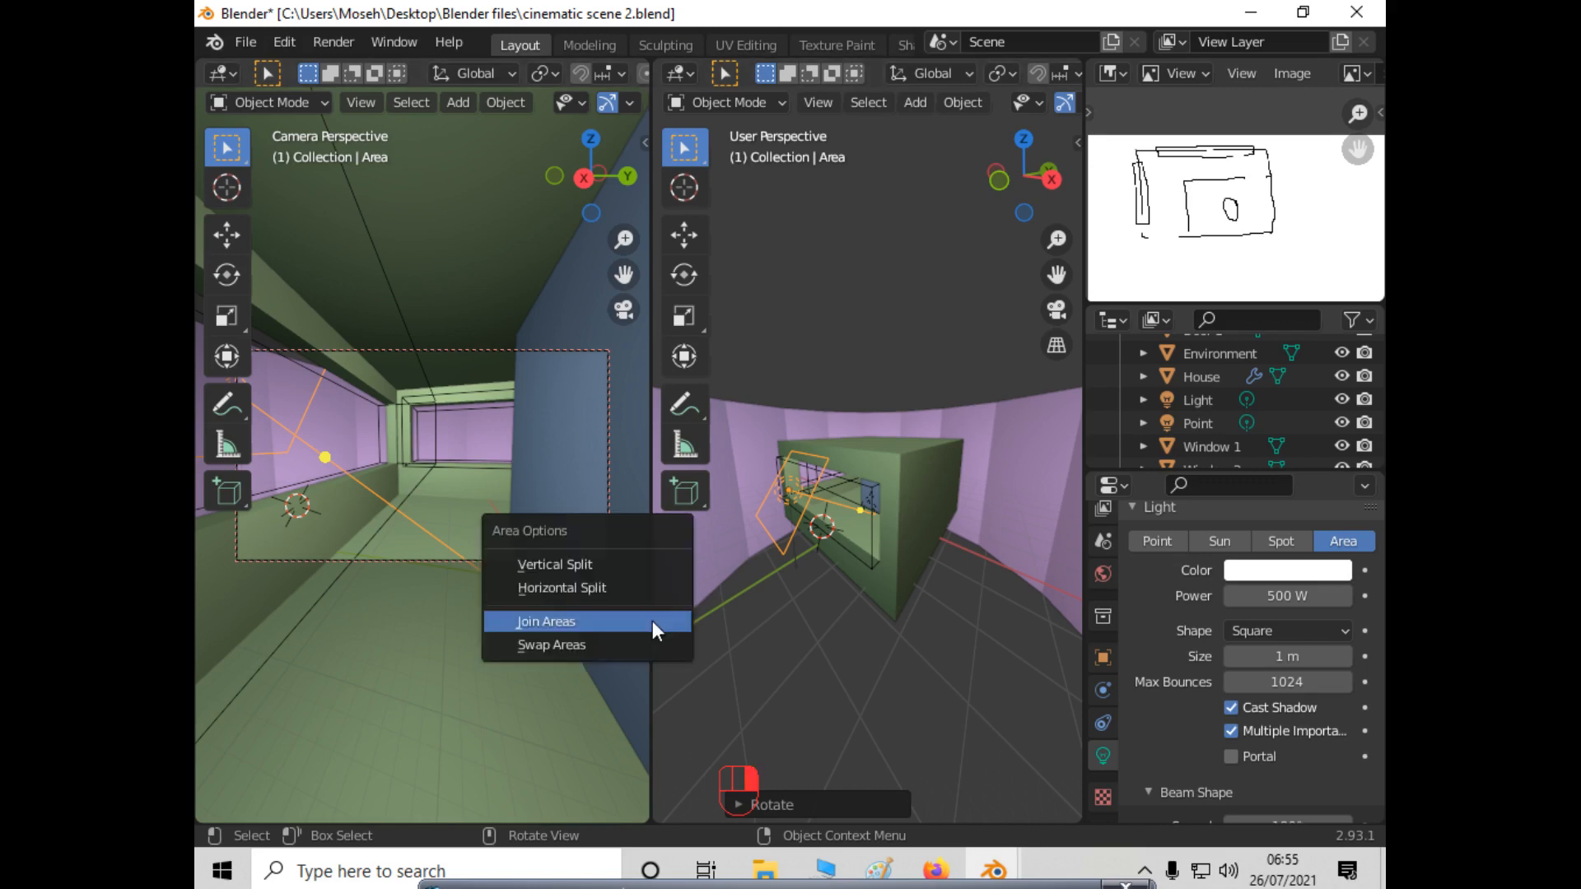
{"action": "left_click", "coordinate": [653, 621]}
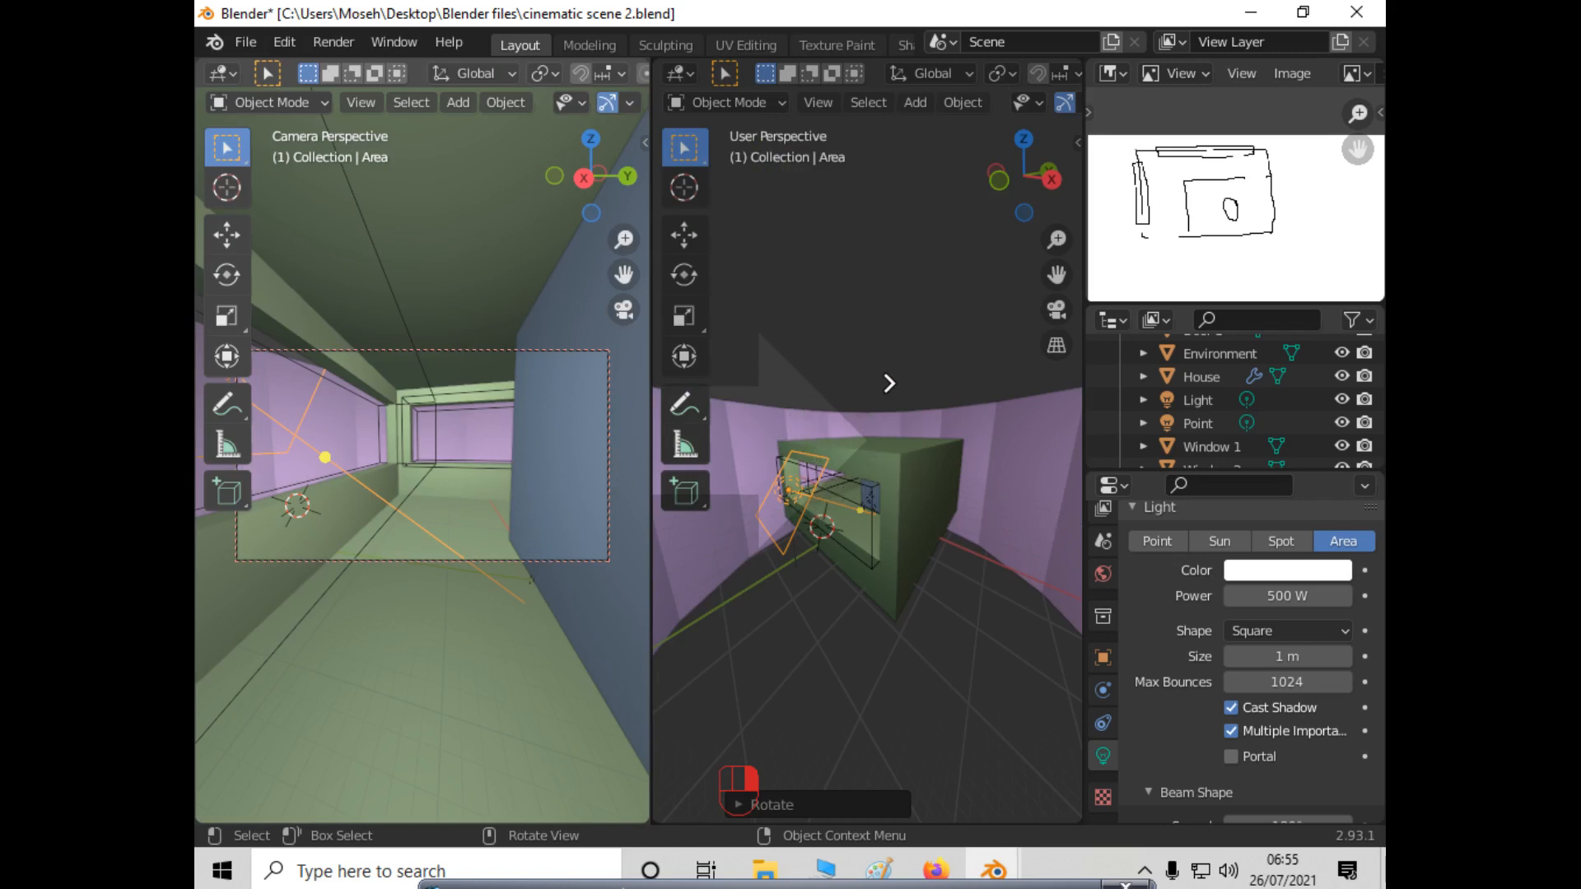
{"action": "left_click", "coordinate": [889, 381]}
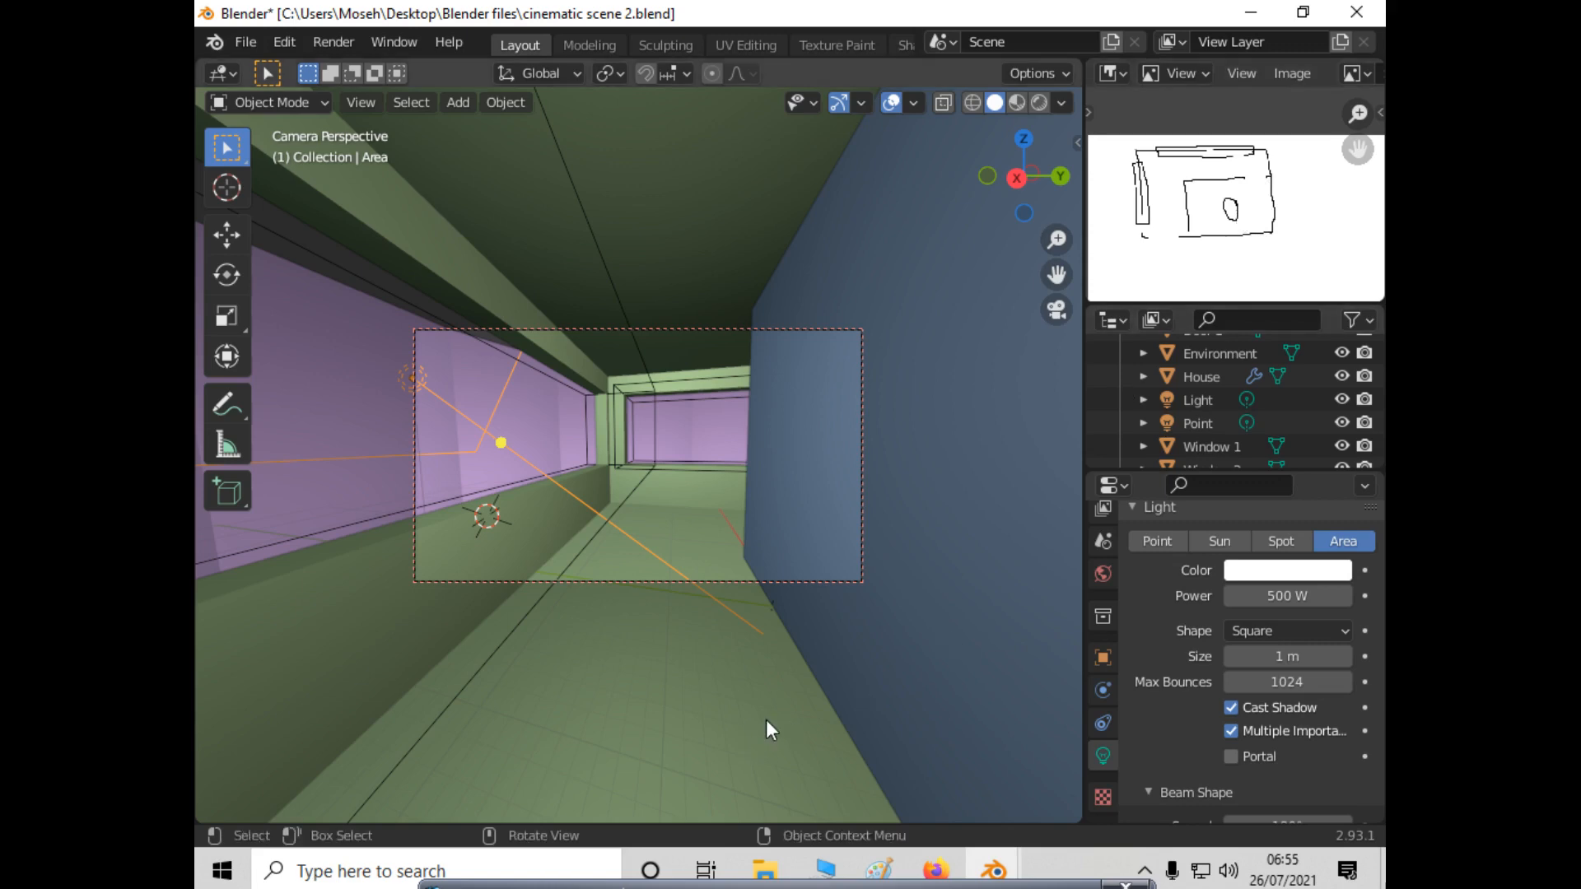
{"action": "key", "text": "F12"}
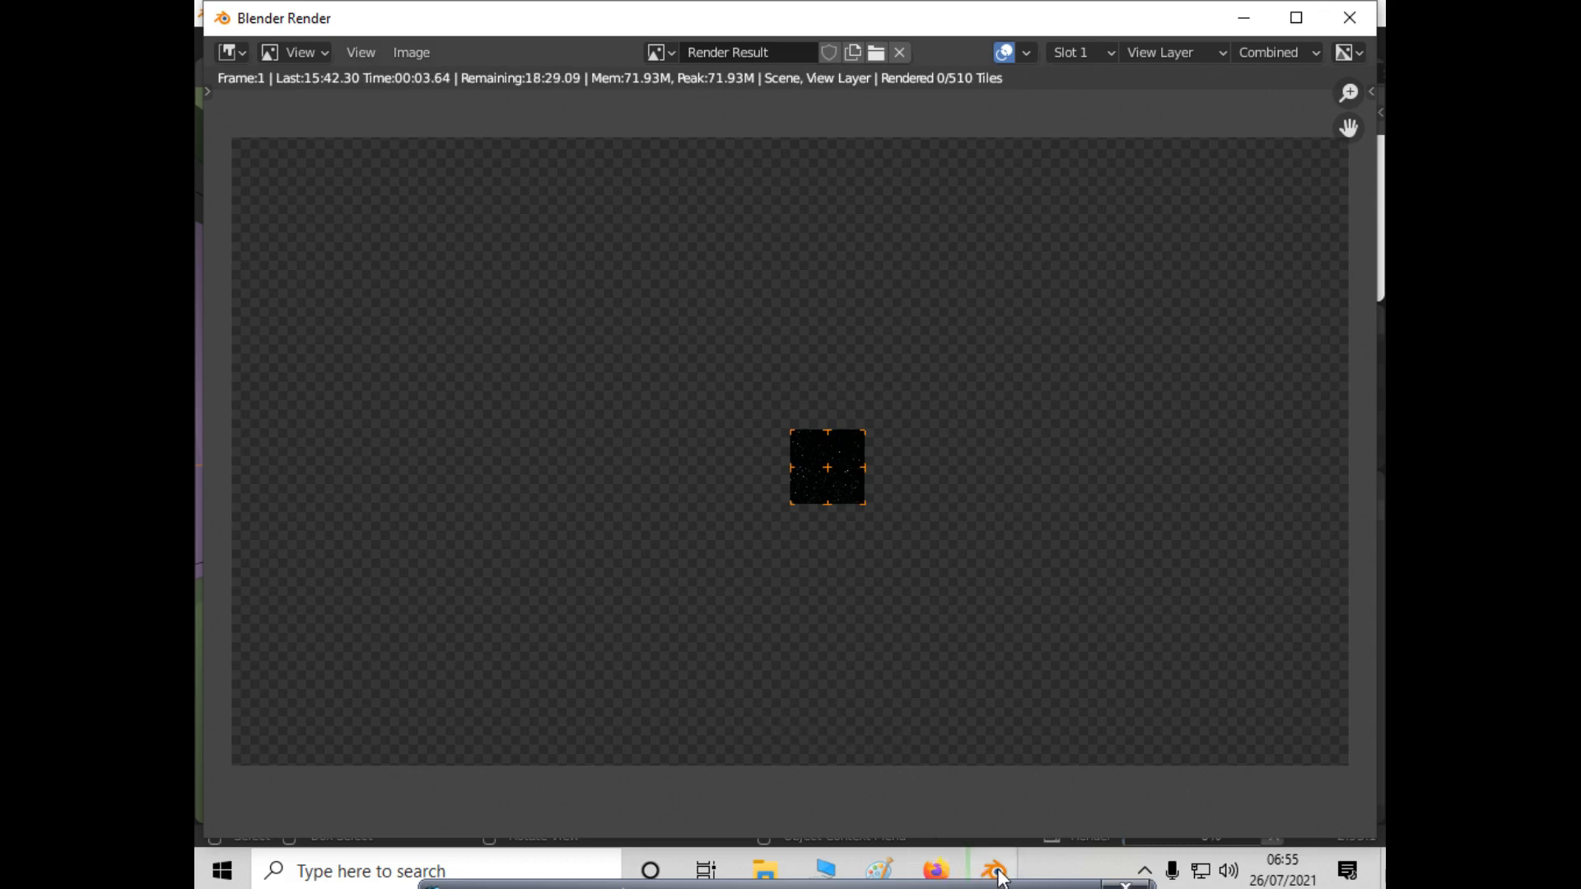
{"action": "mouse_move", "coordinate": [994, 870]}
{"action": "mouse_move", "coordinate": [976, 840]}
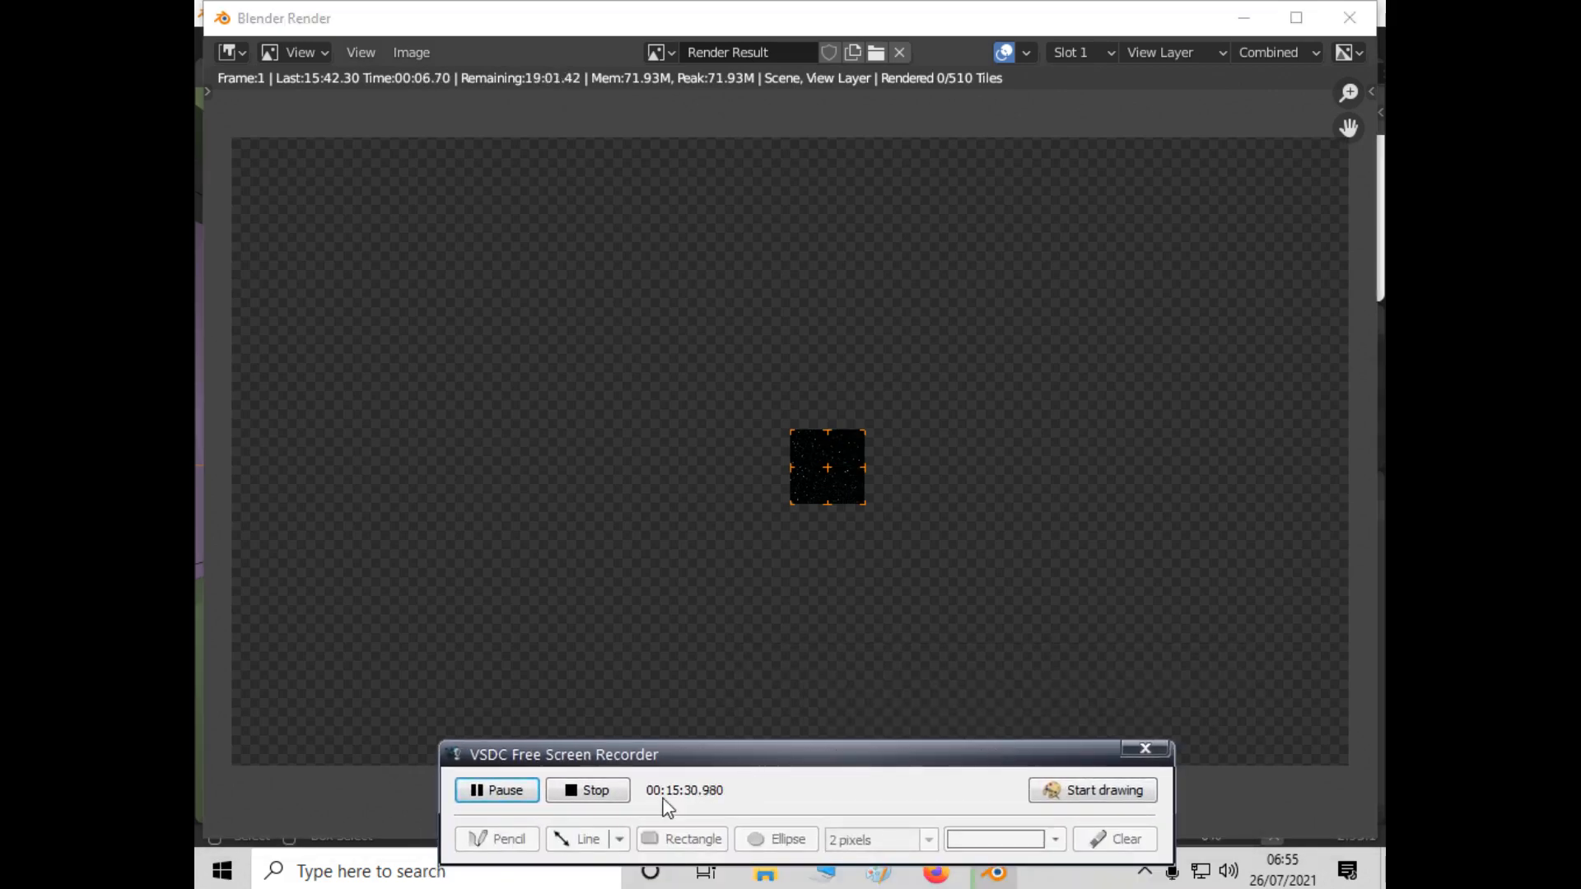
{"action": "left_click", "coordinate": [607, 792]}
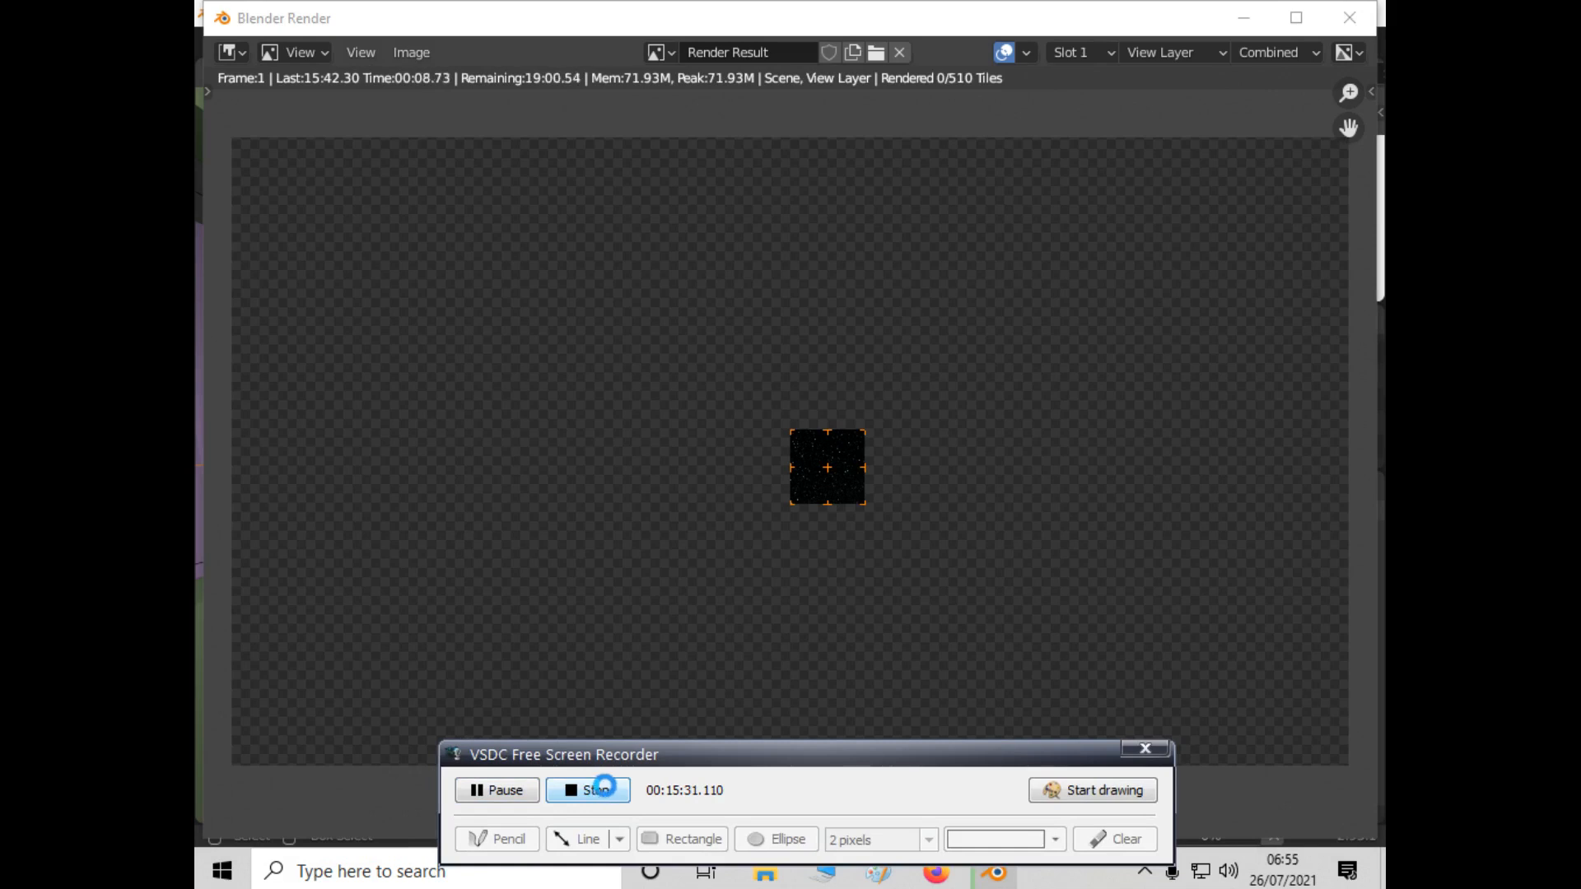